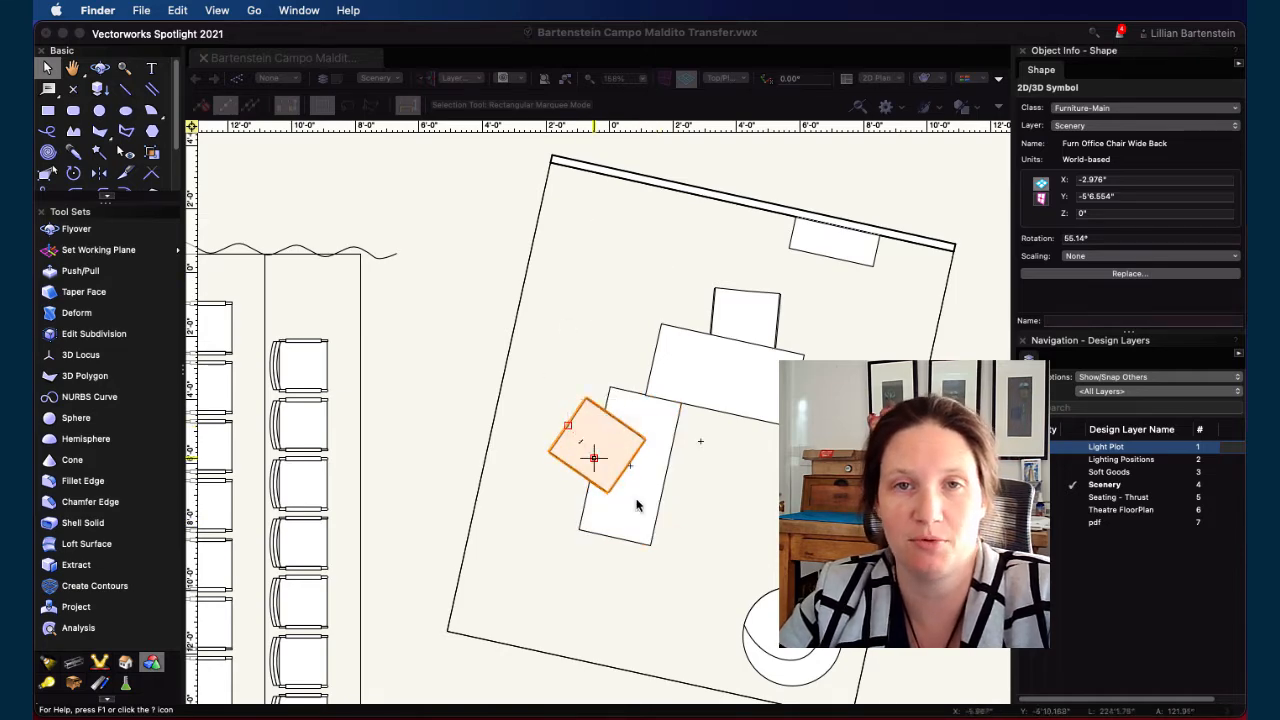
Send the T-bone table that overlaps the rotated office chair to the front of the stacking order
scroll(636, 503, down, 4)
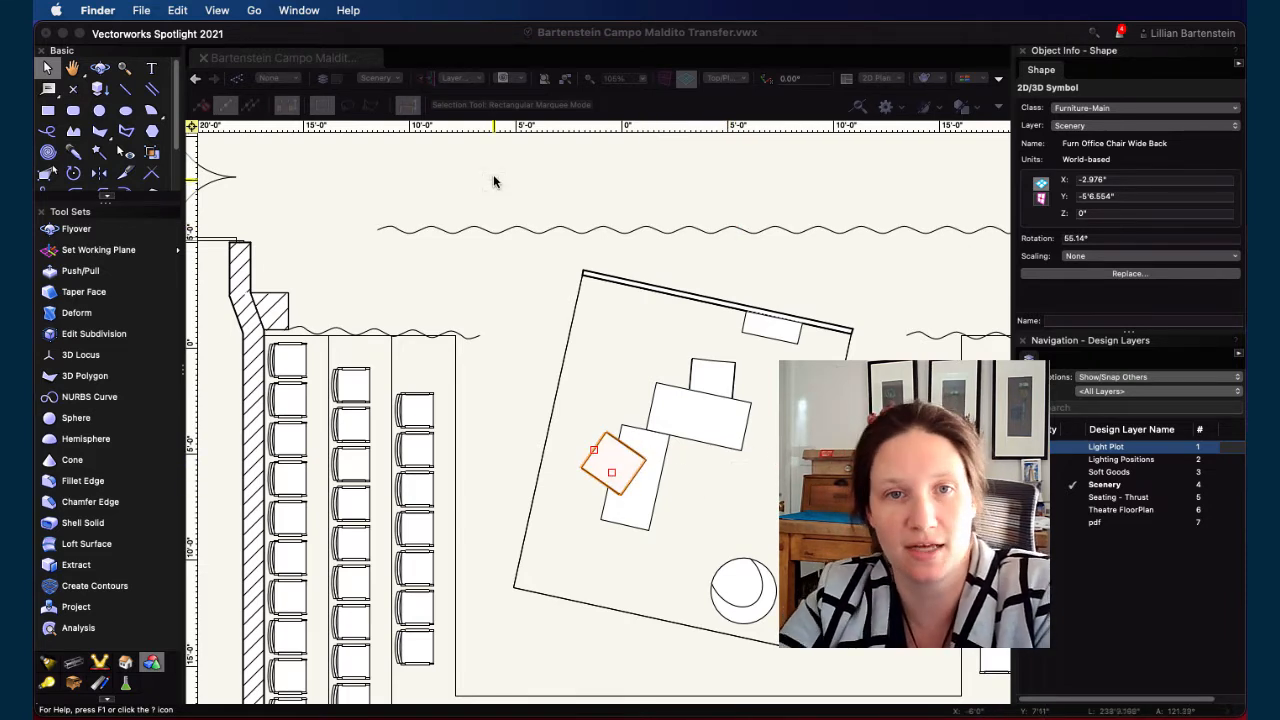
click(655, 516)
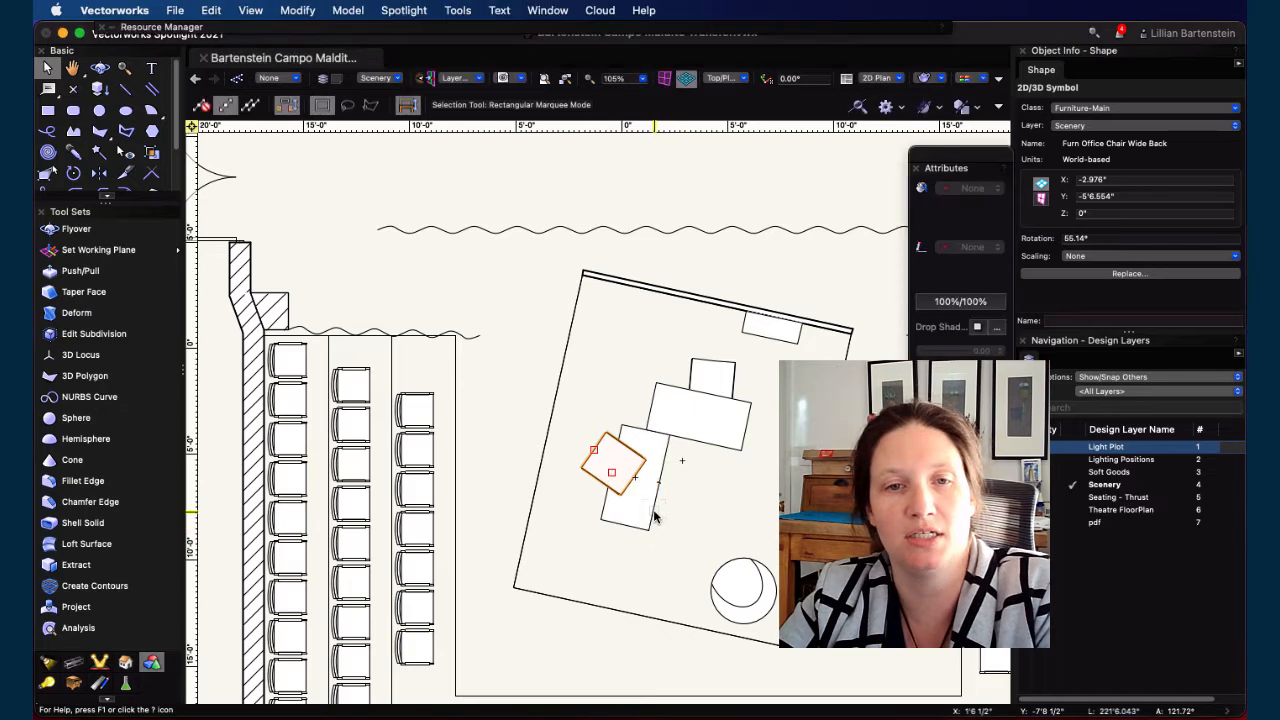
click(655, 516)
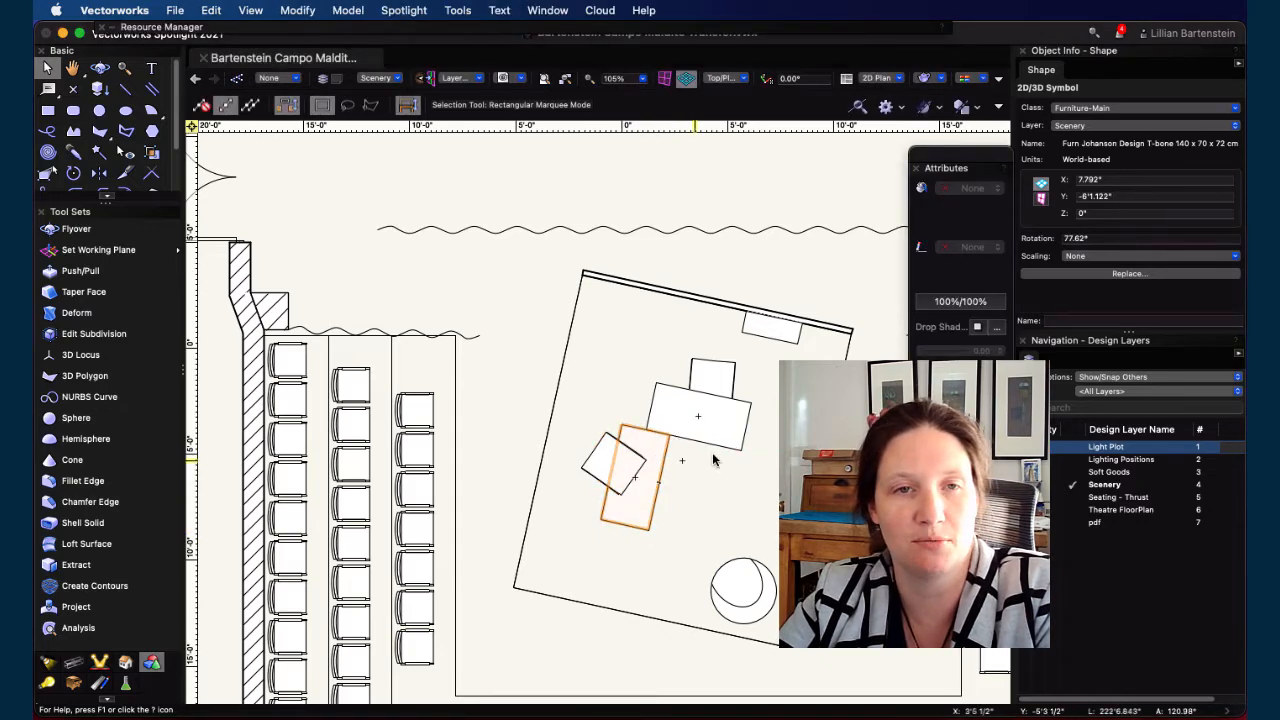
click(297, 10)
mouse_move(316, 54)
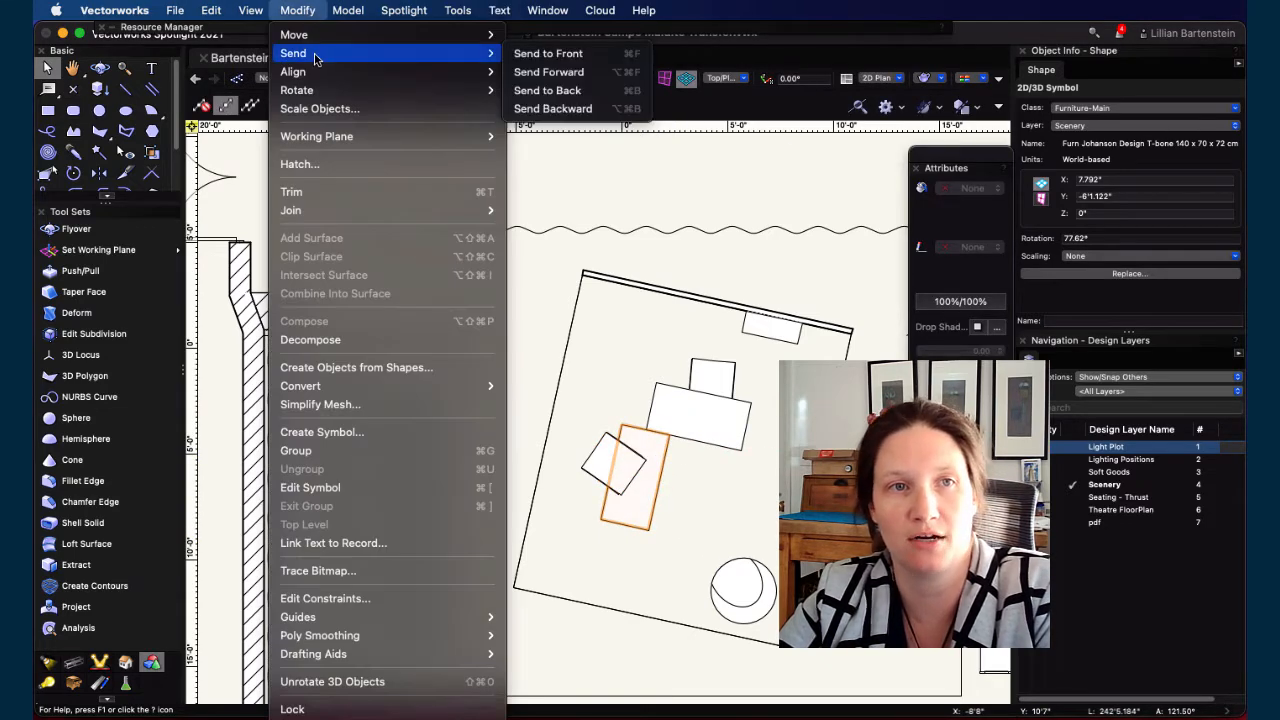
click(548, 53)
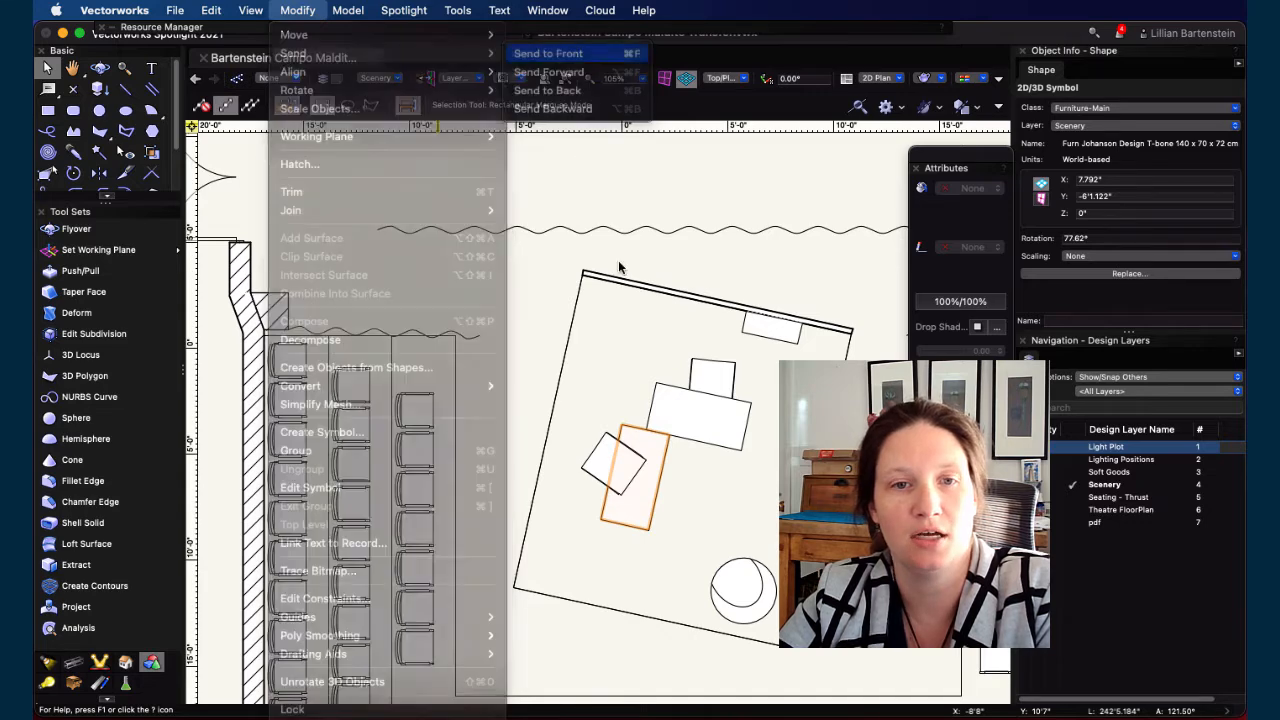
click(613, 459)
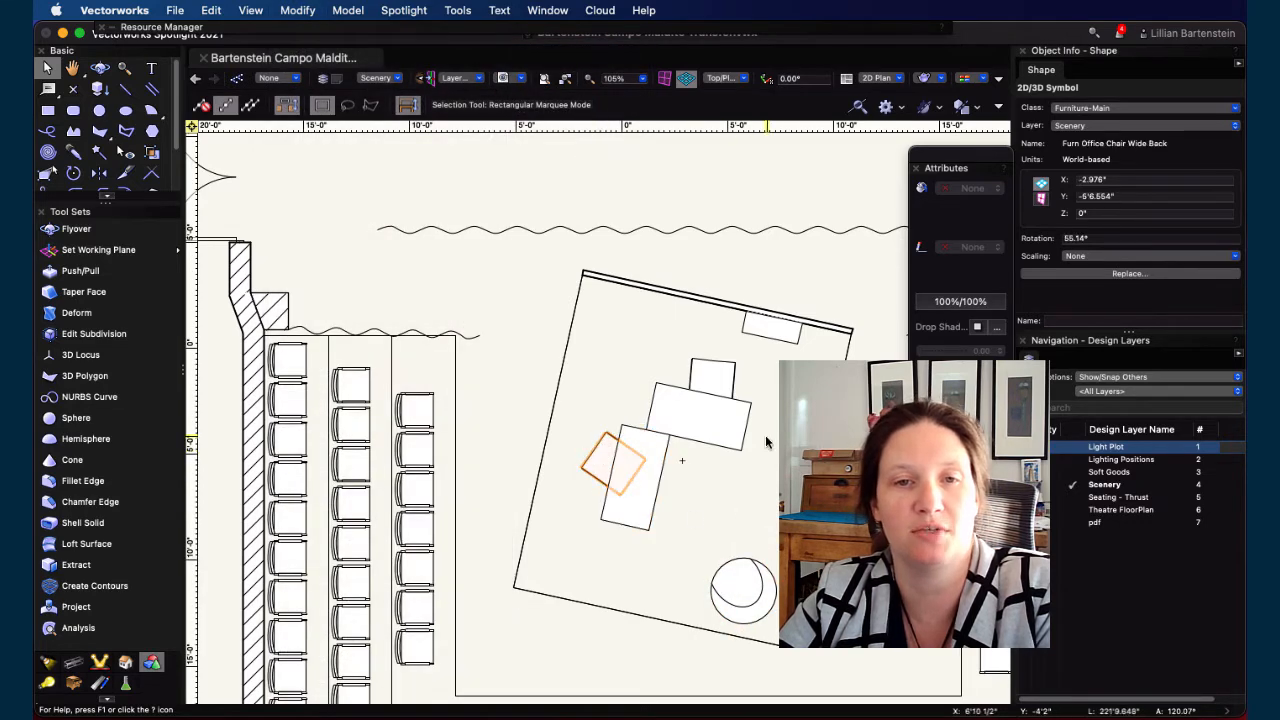
click(519, 425)
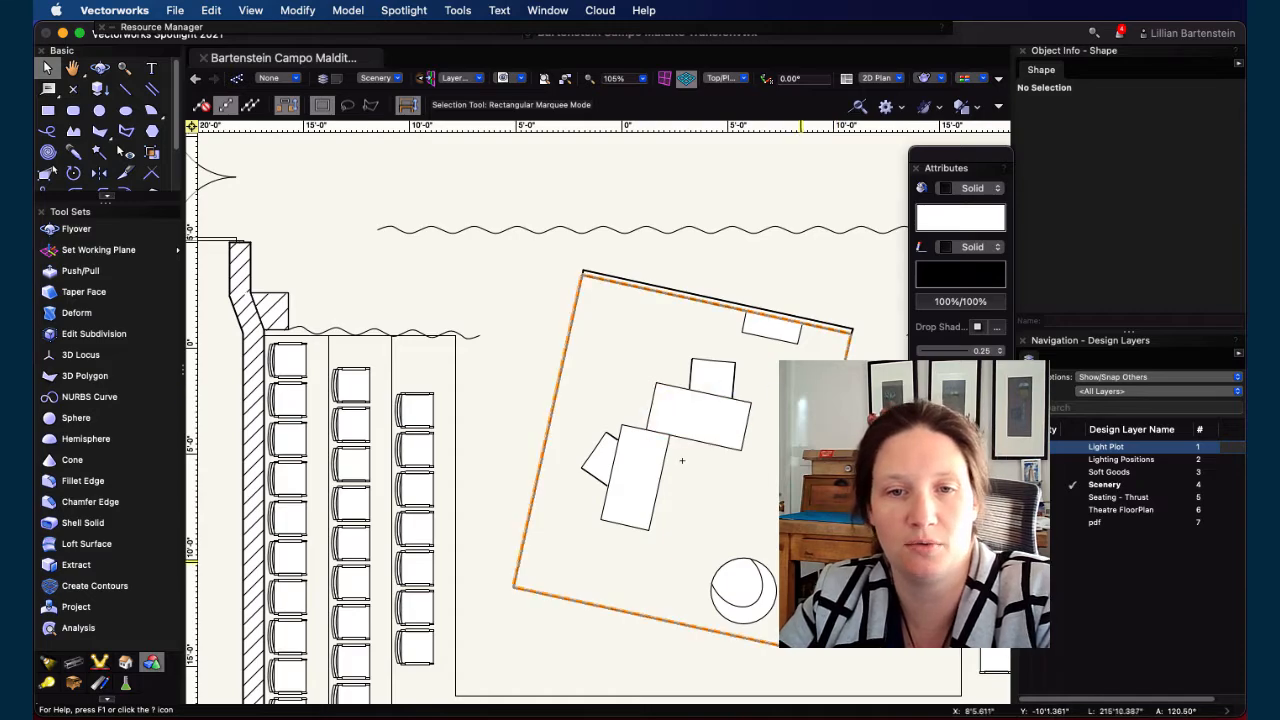
Orbit the theatre plan into a 3D view of the stage and render it in OpenGL
scroll(800, 550, down, 2)
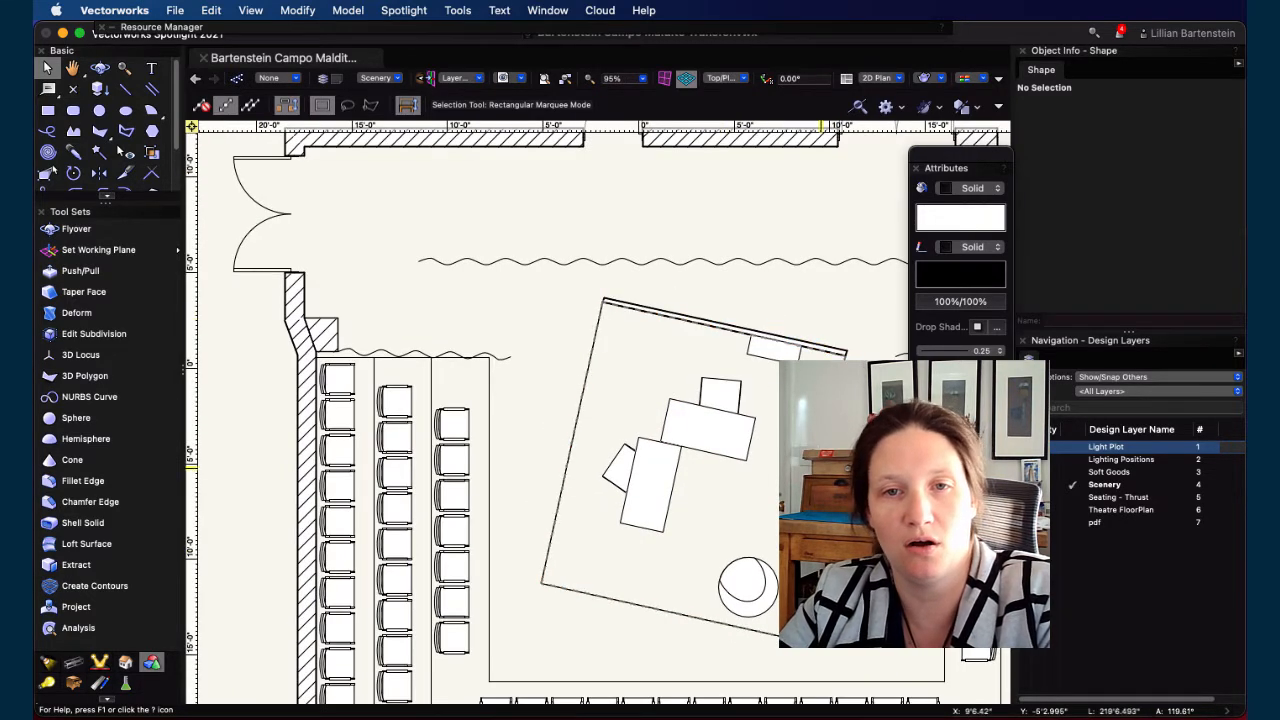
scroll(742, 440, down, 2)
scroll(742, 440, right, 2)
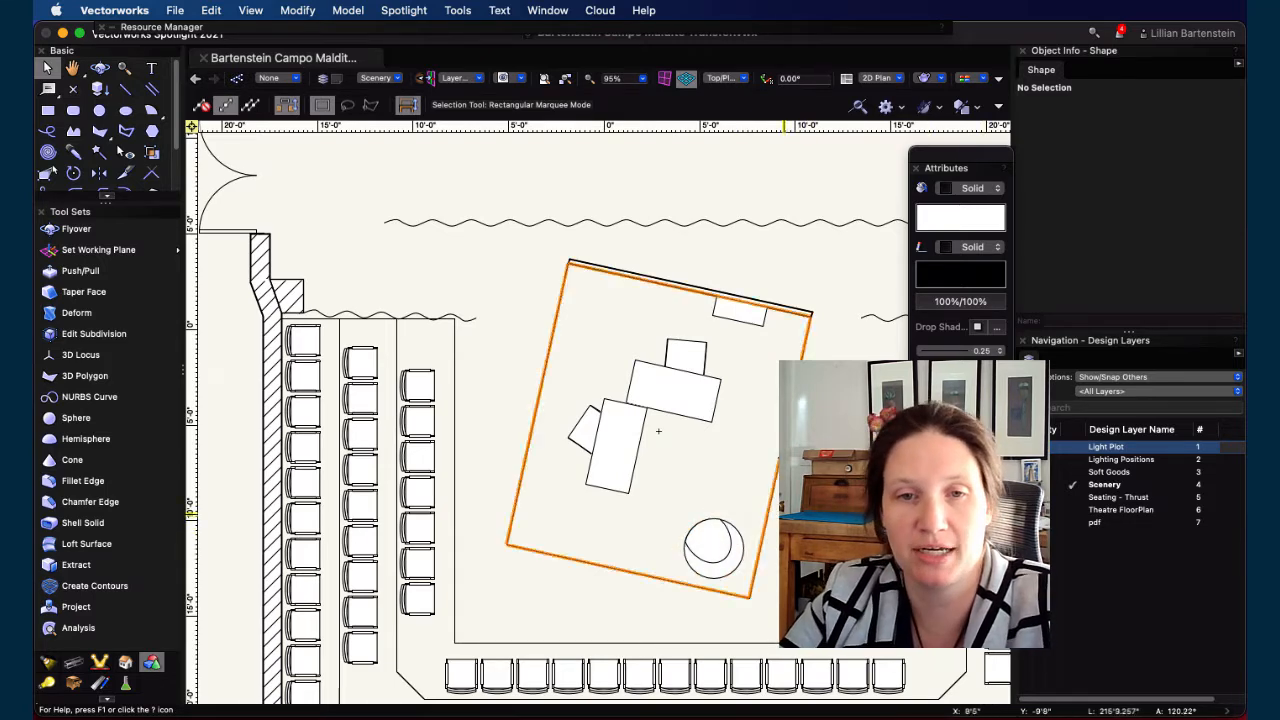
key(shift+c)
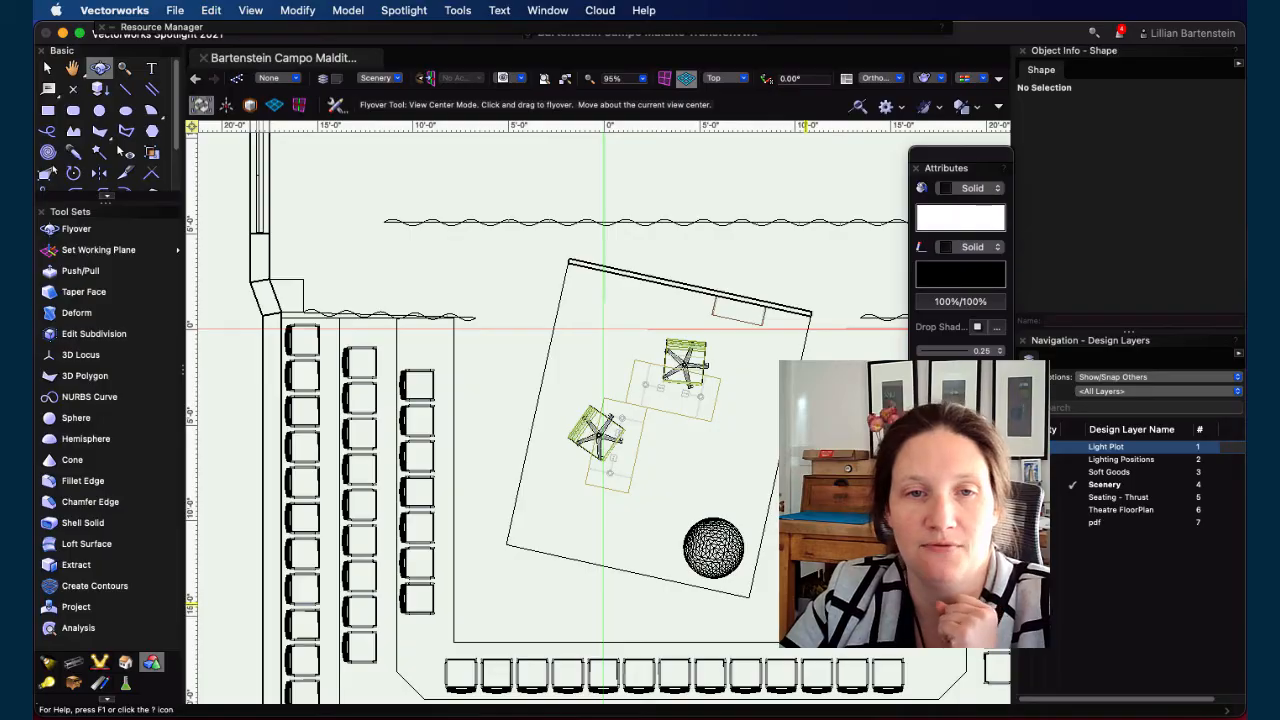
drag(780, 280, 866, 229)
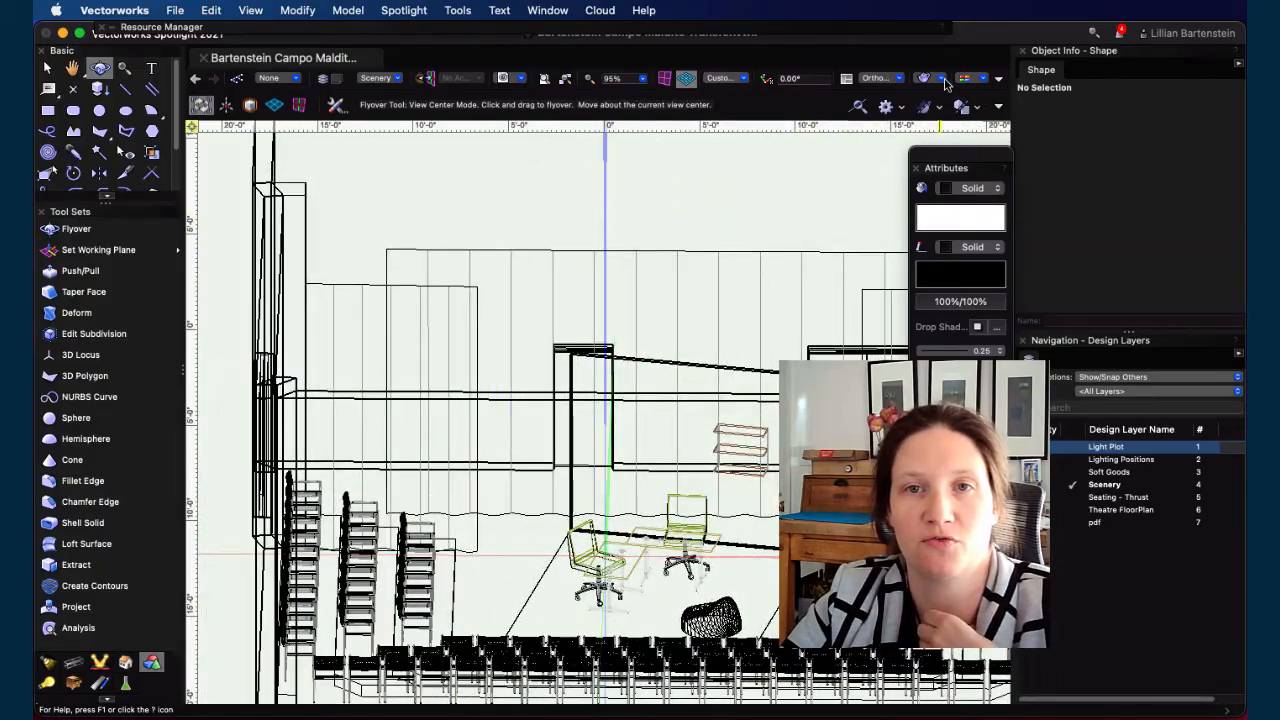
click(941, 80)
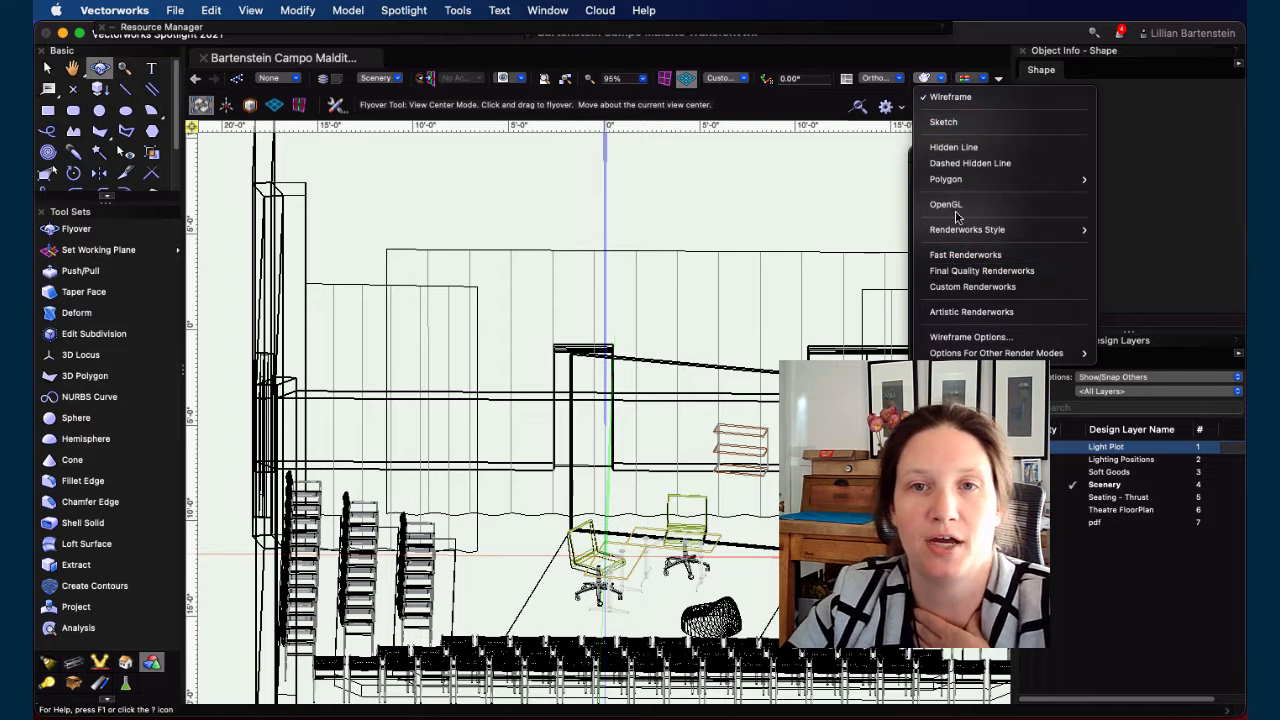
click(957, 205)
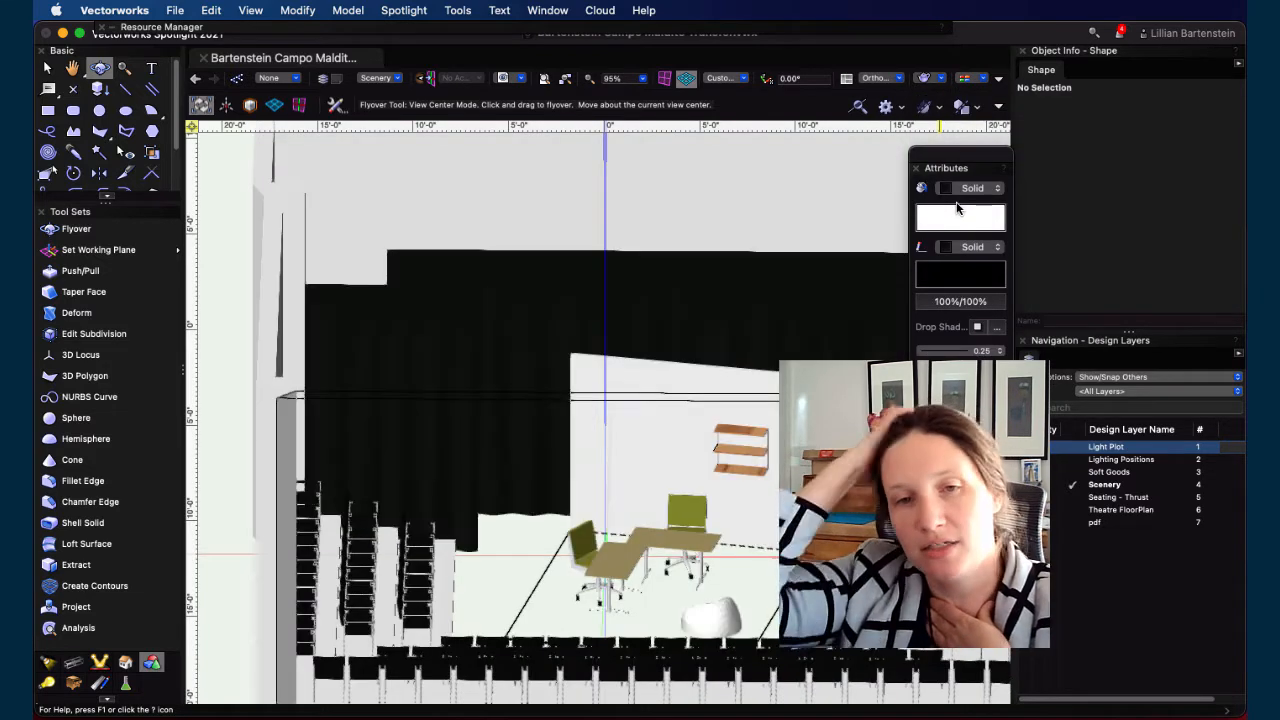
drag(829, 548, 727, 548)
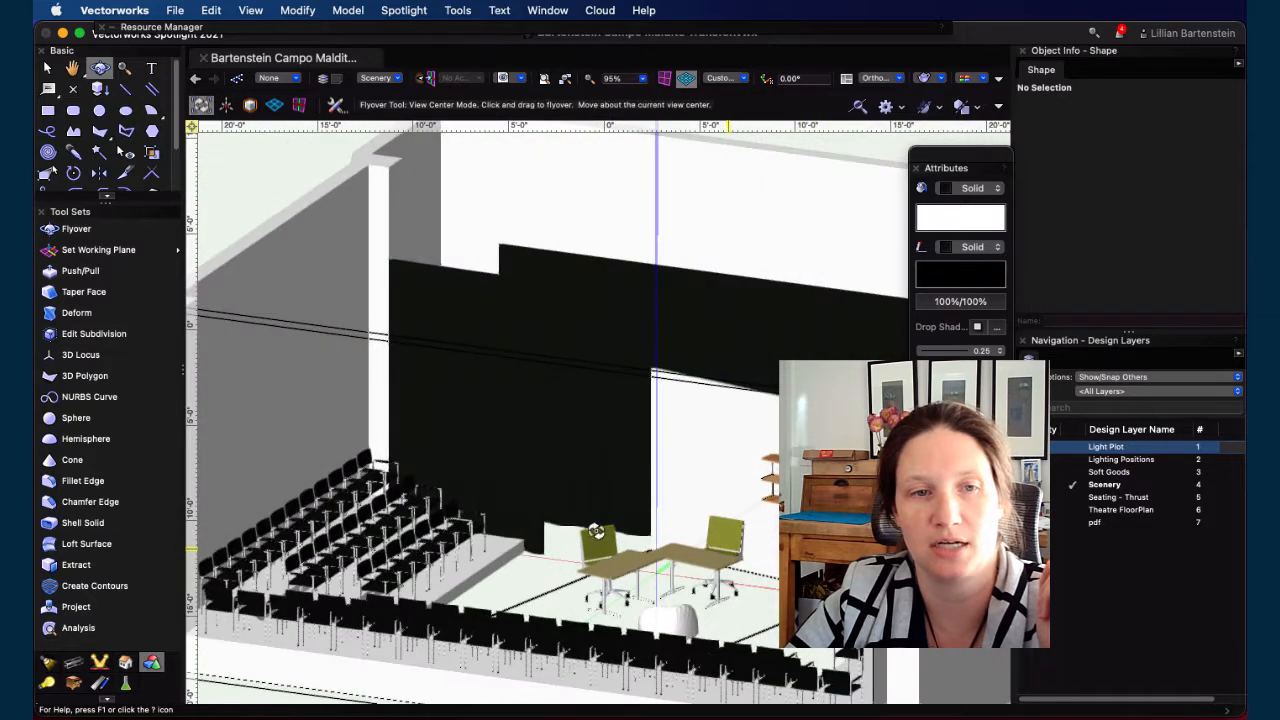
Make the Theatre FloorPlan layer active and select the theatre's exterior walls with their render properties shown
key(x)
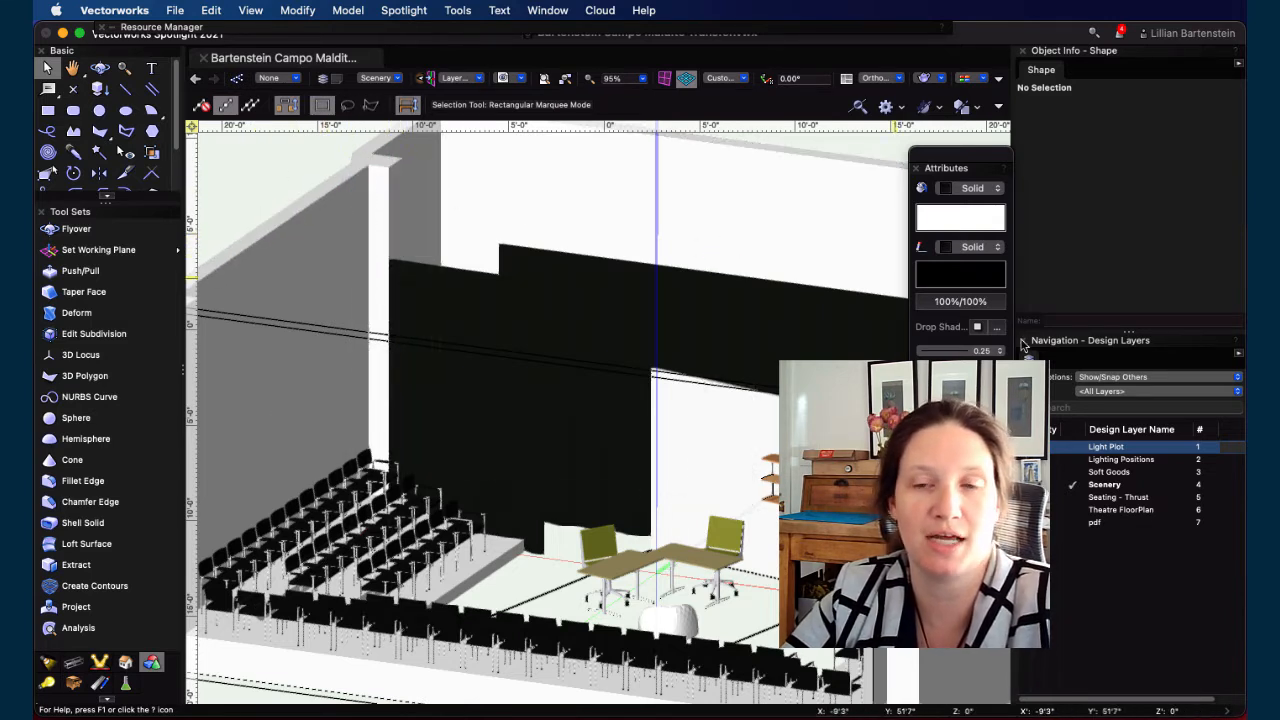
click(1075, 511)
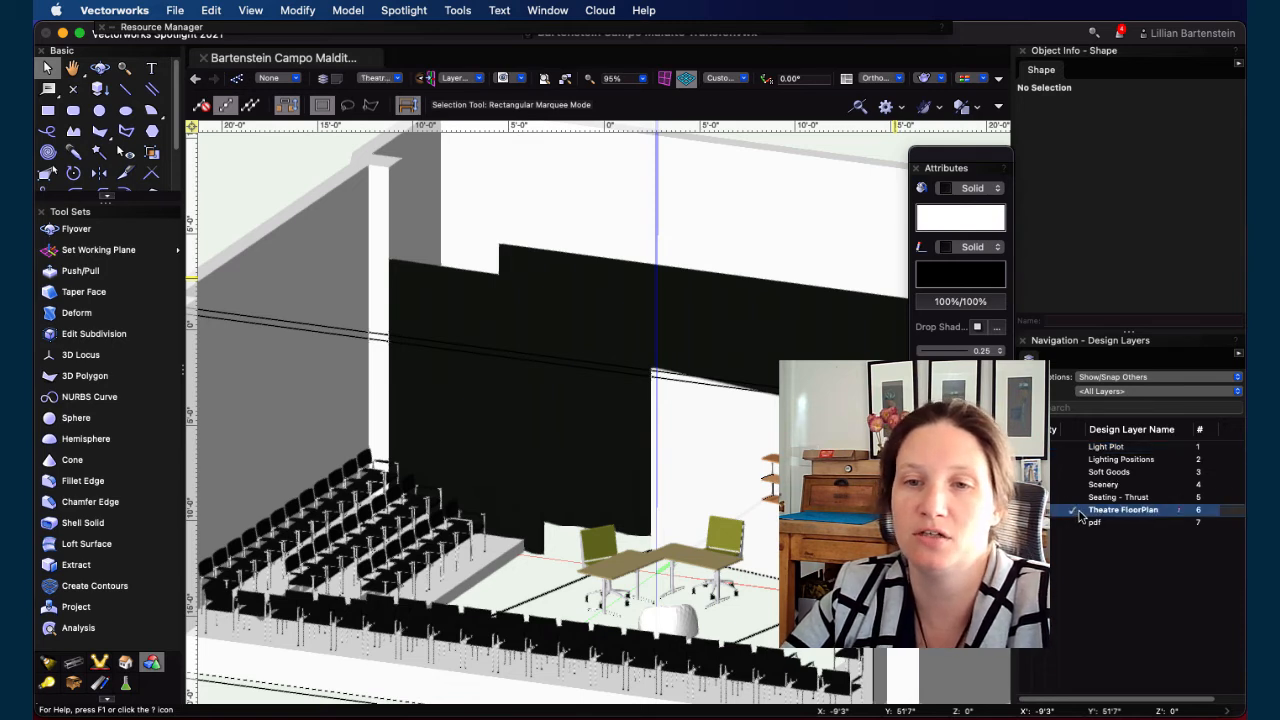
click(262, 278)
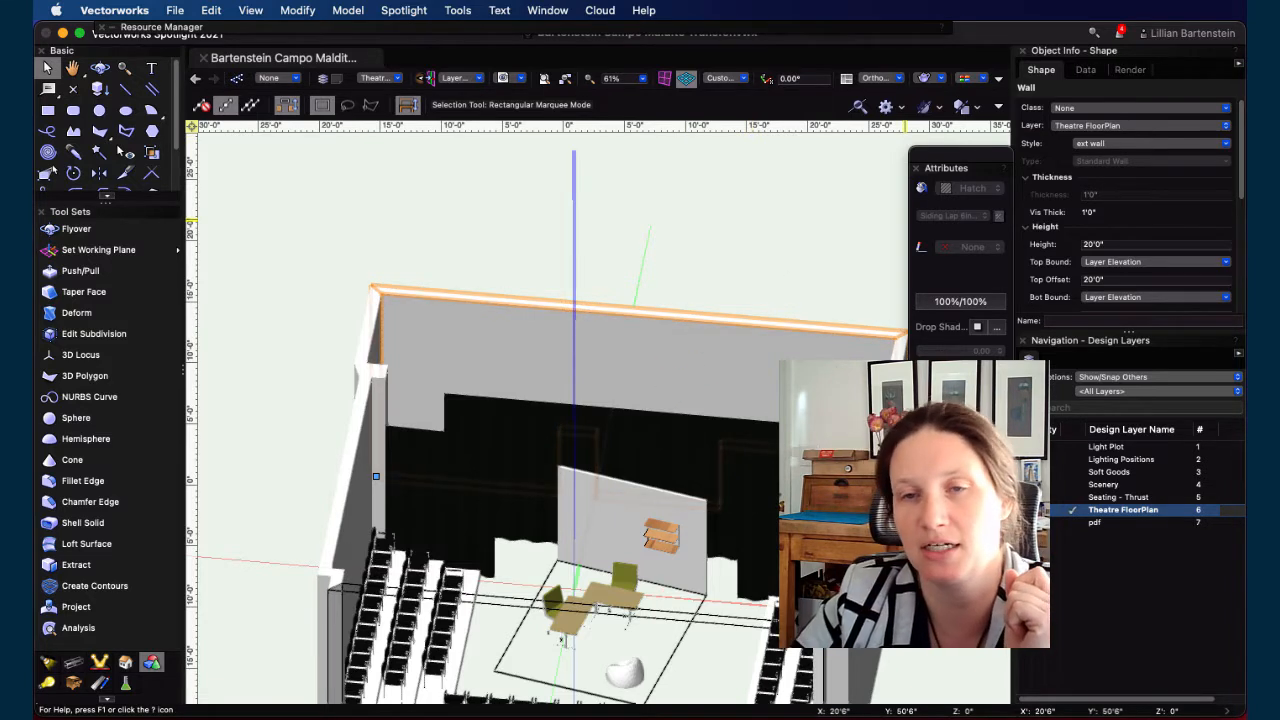
click(1131, 71)
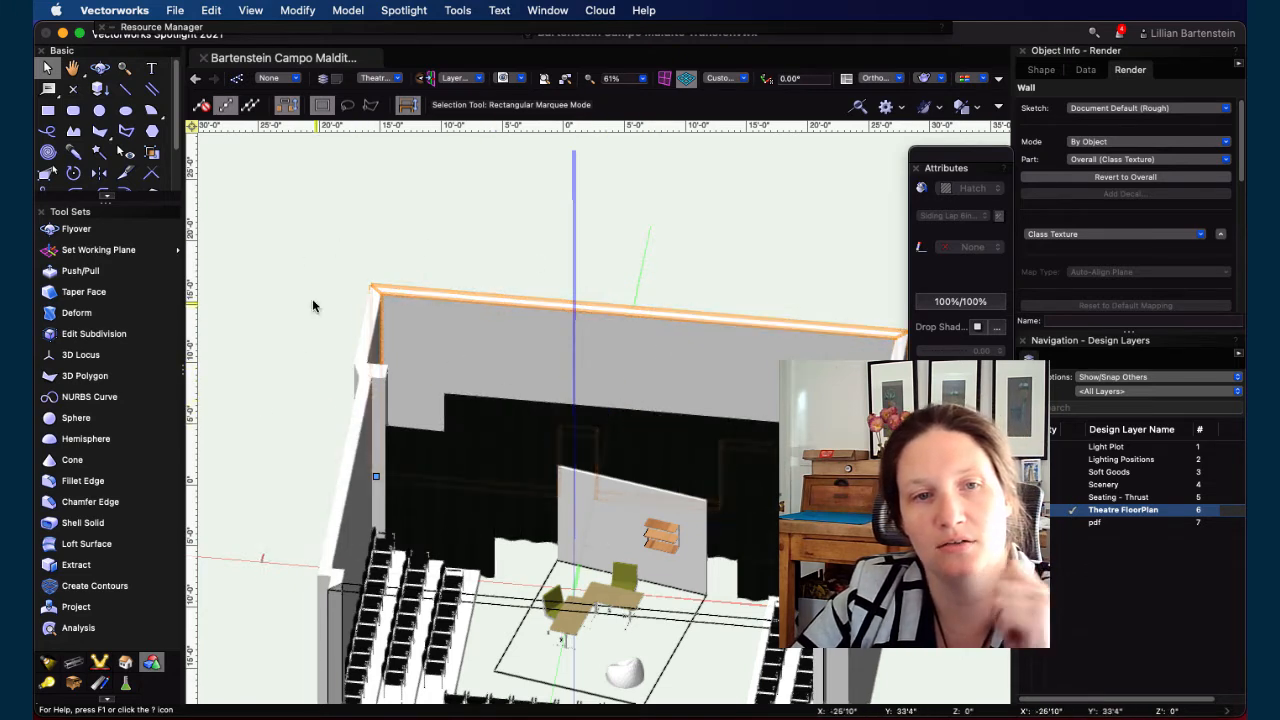
shift+click(372, 332)
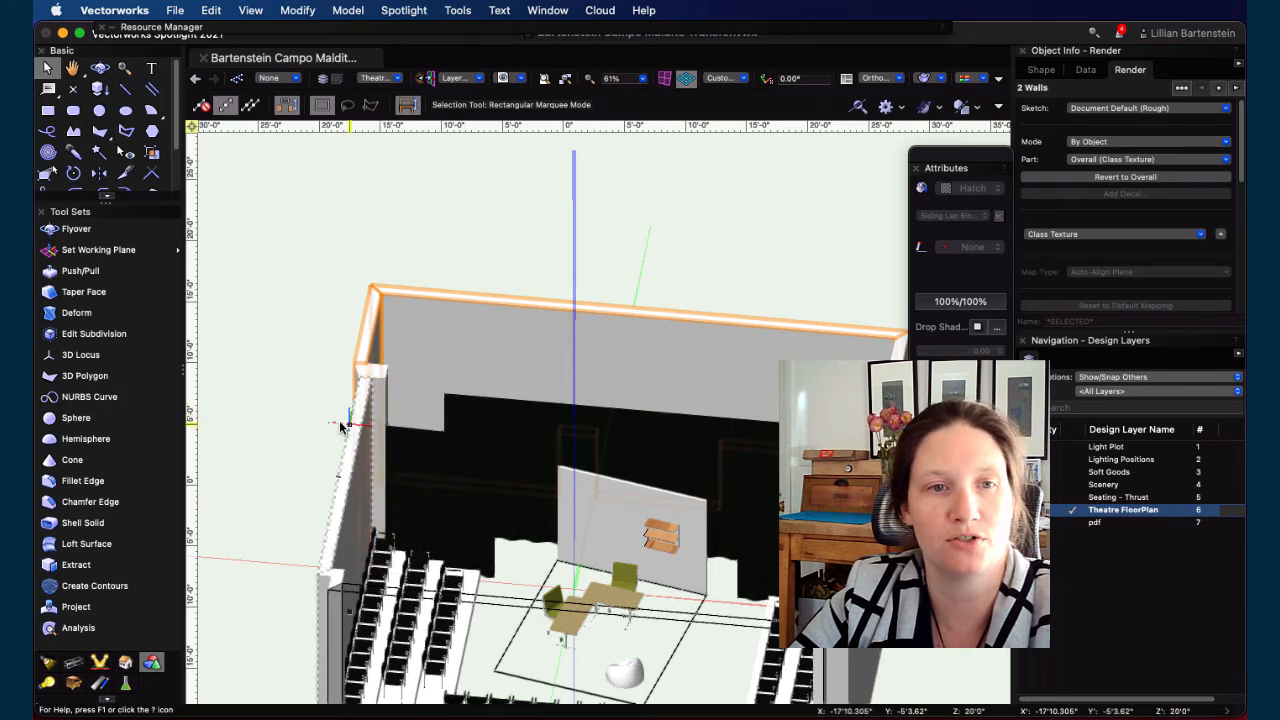
shift+click(338, 568)
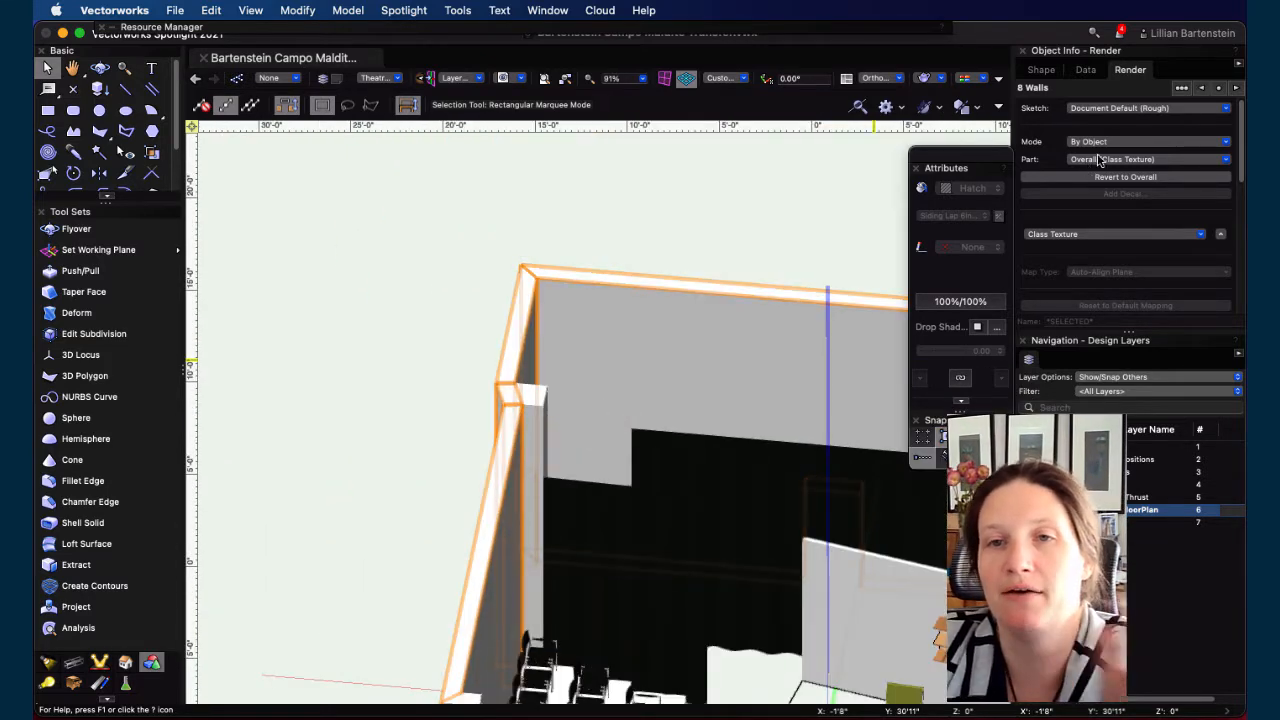
Apply the Johanson Design Black RT texture to the Left part of the selected walls instead of the class texture
click(1132, 142)
click(1105, 159)
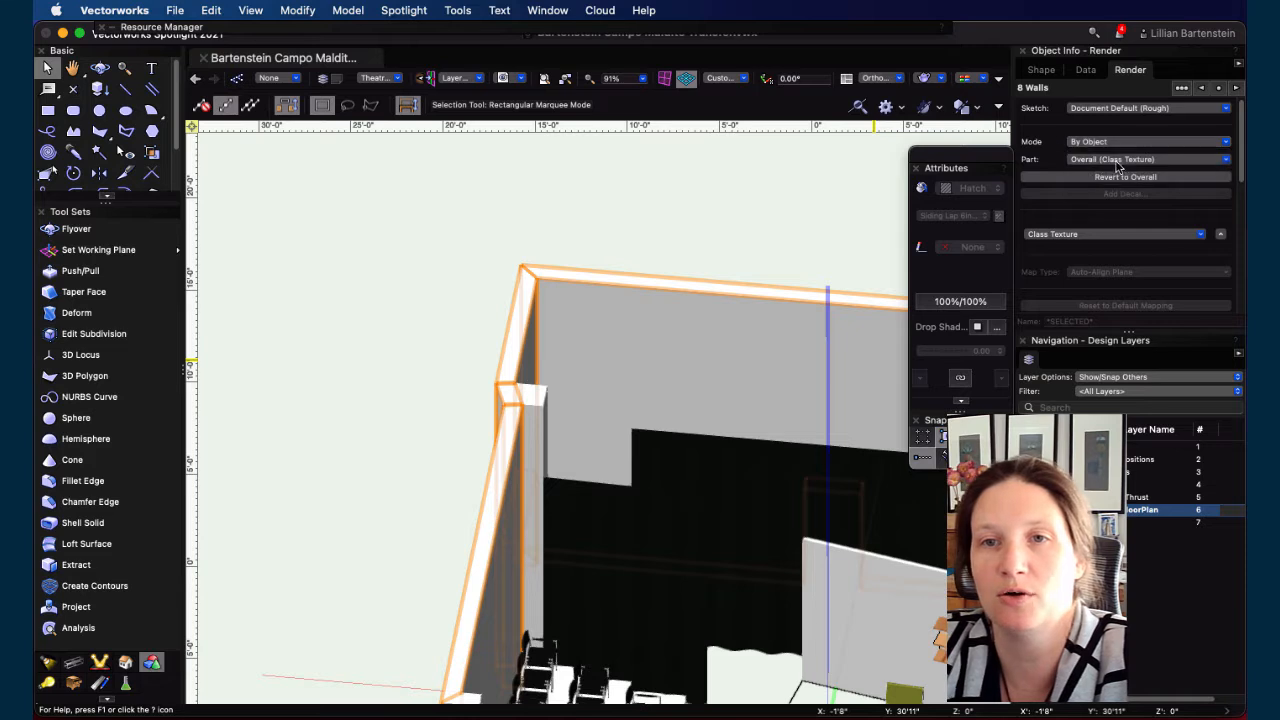
click(1120, 162)
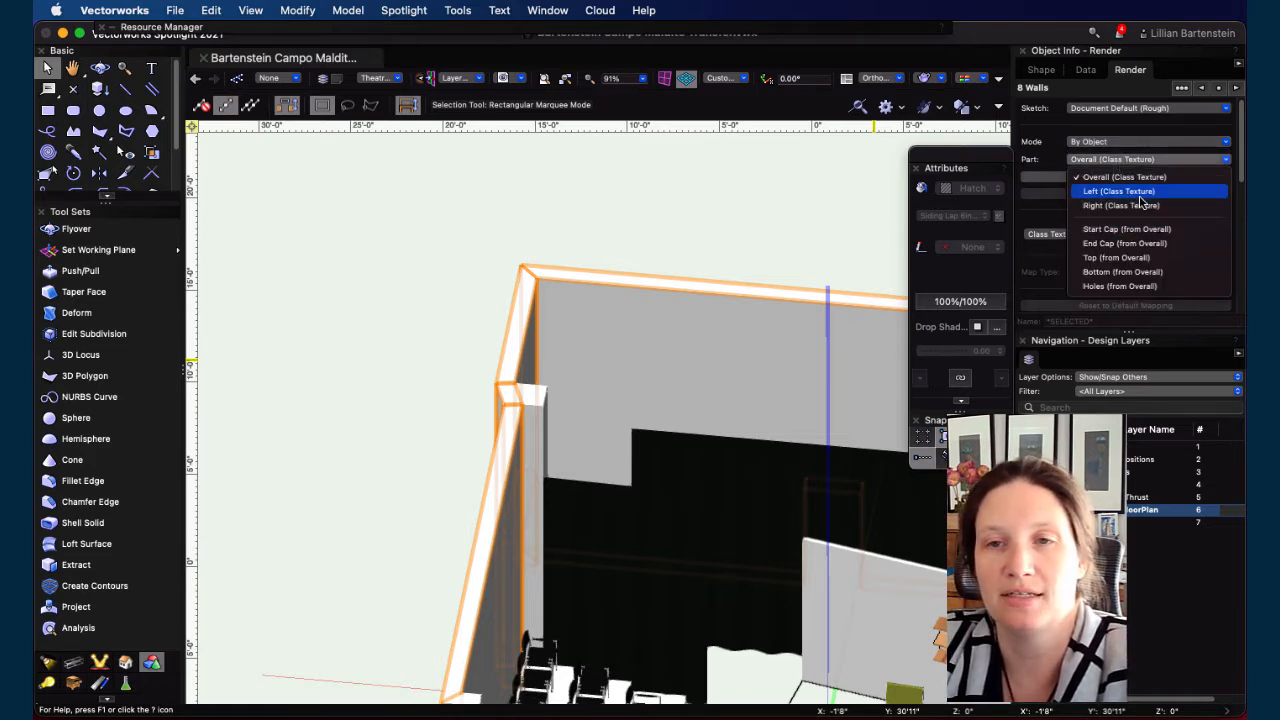
click(1120, 191)
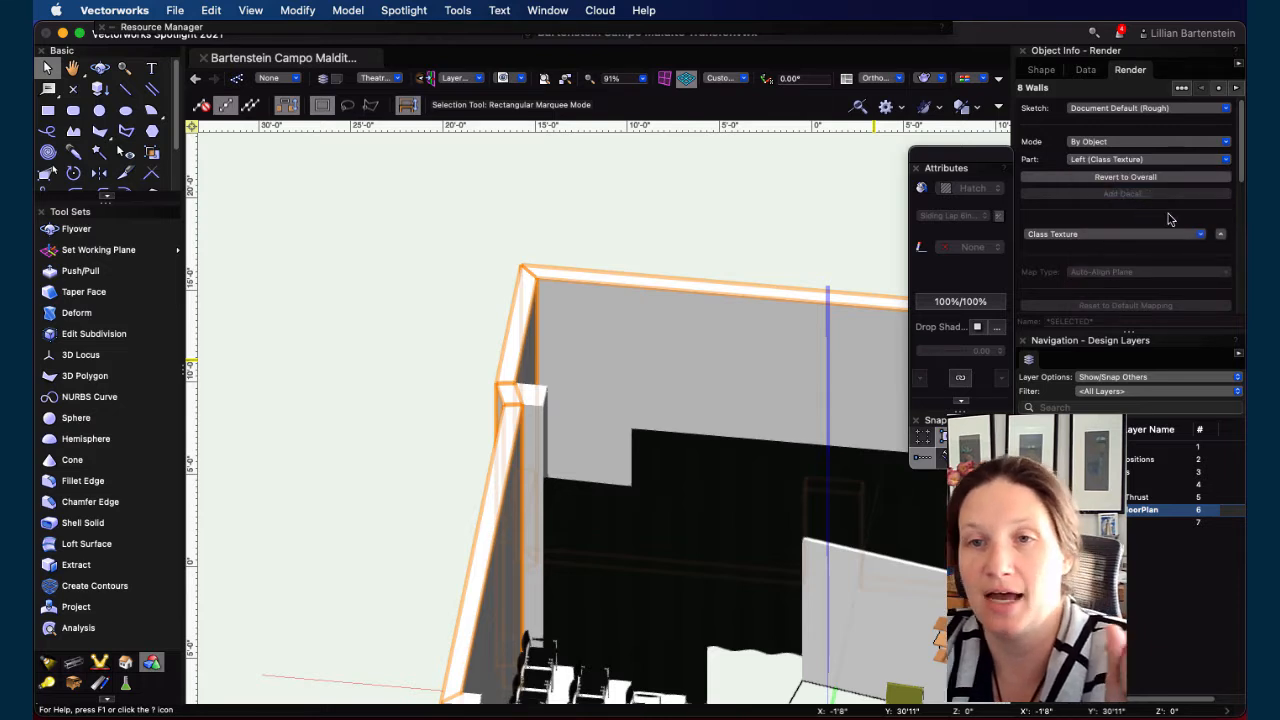
click(1196, 236)
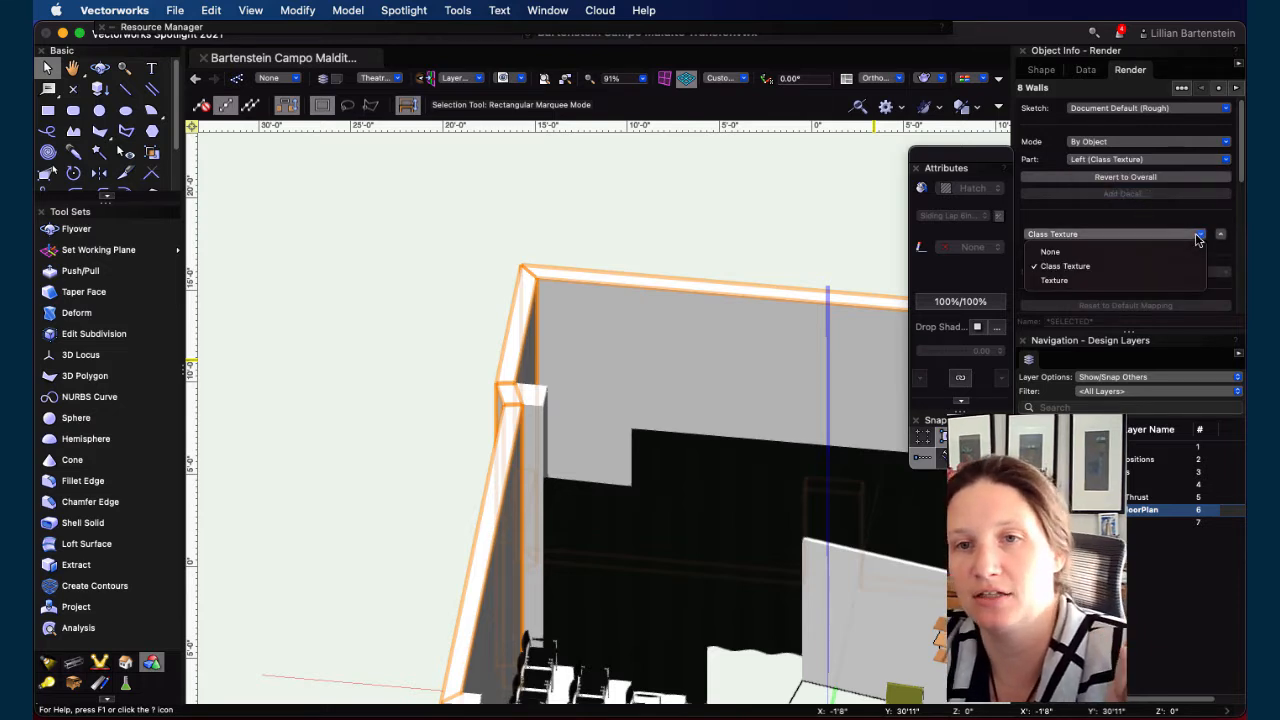
click(1057, 281)
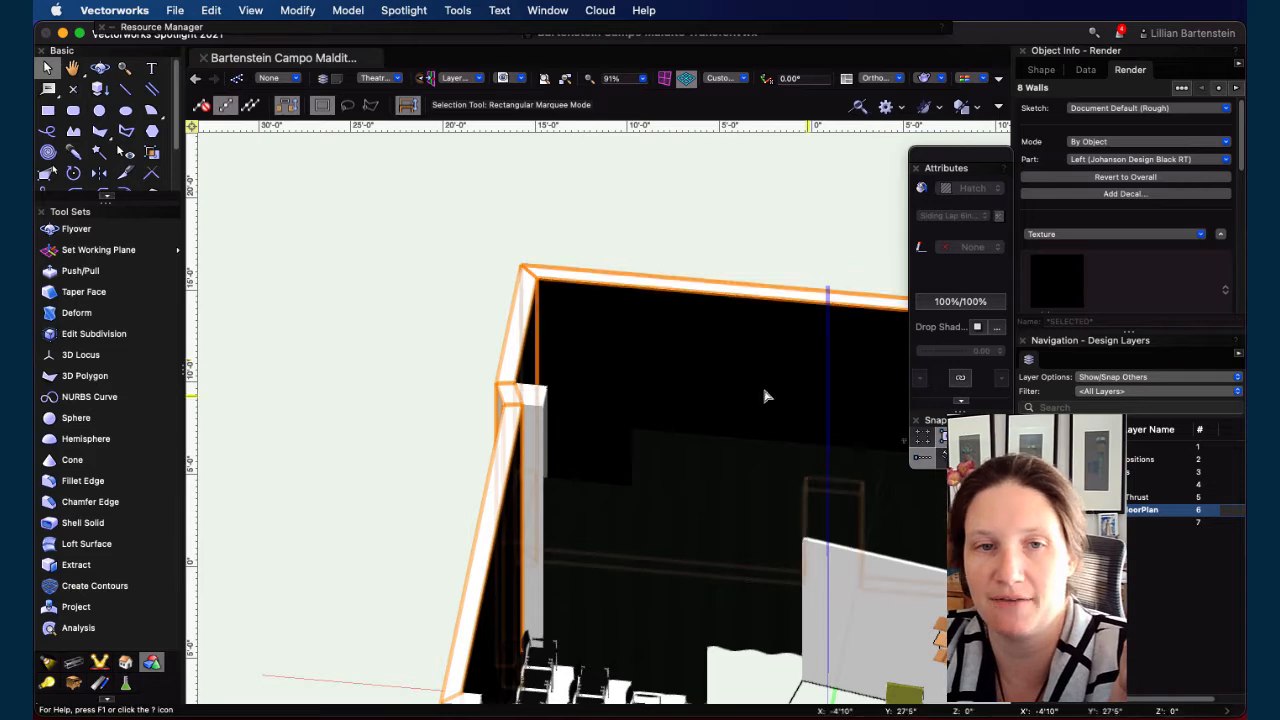
scroll(560, 440, down, 3)
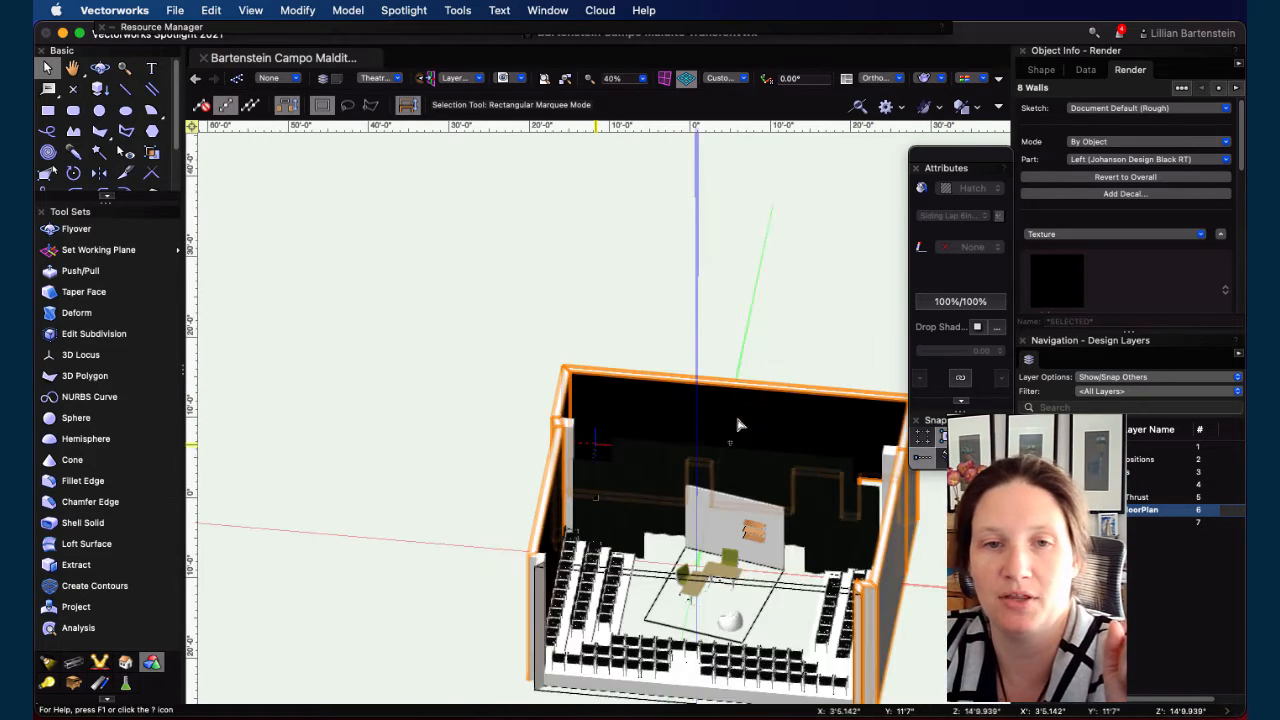
middle_drag(660, 409, 357, 354)
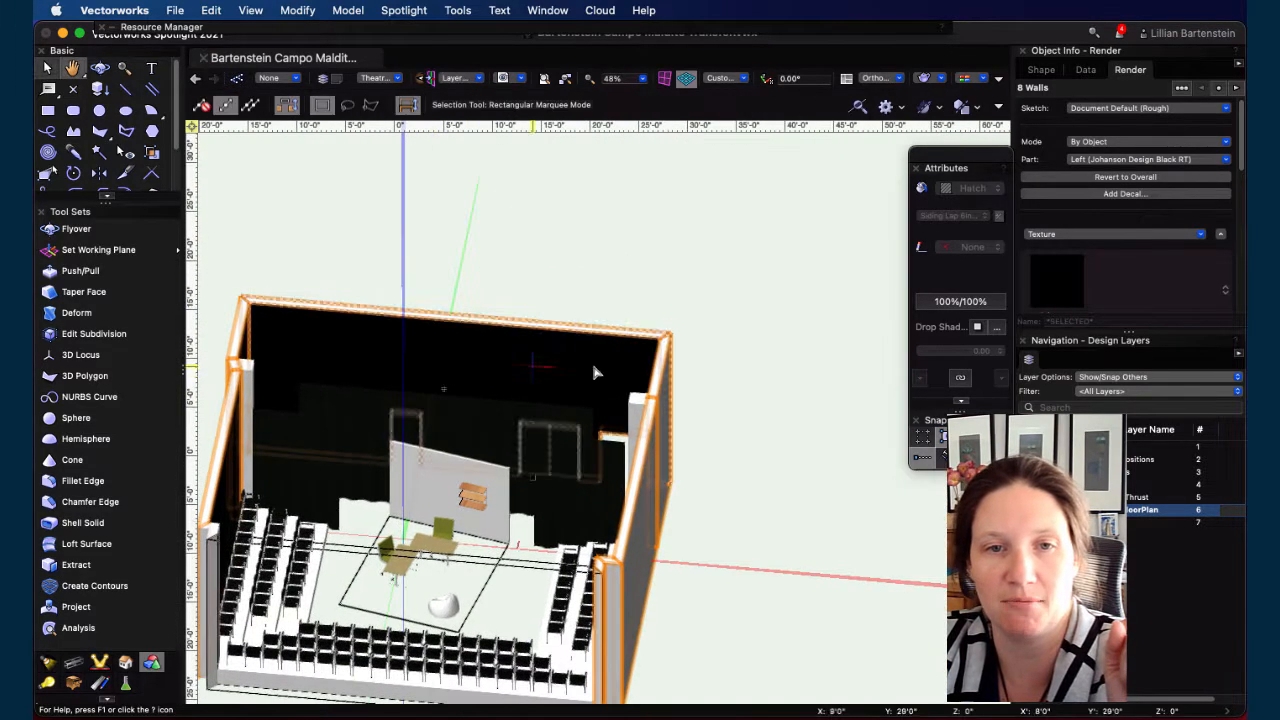
click(1070, 288)
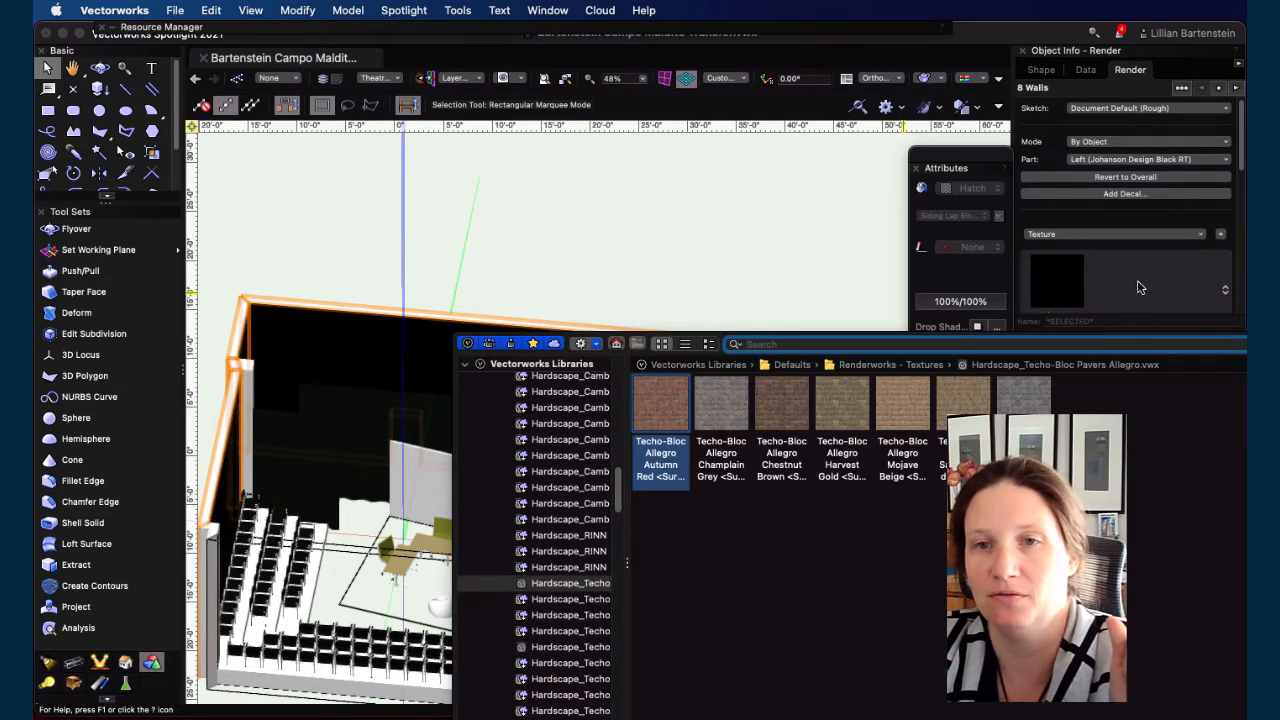
click(1210, 294)
scroll(1148, 274, down, 1)
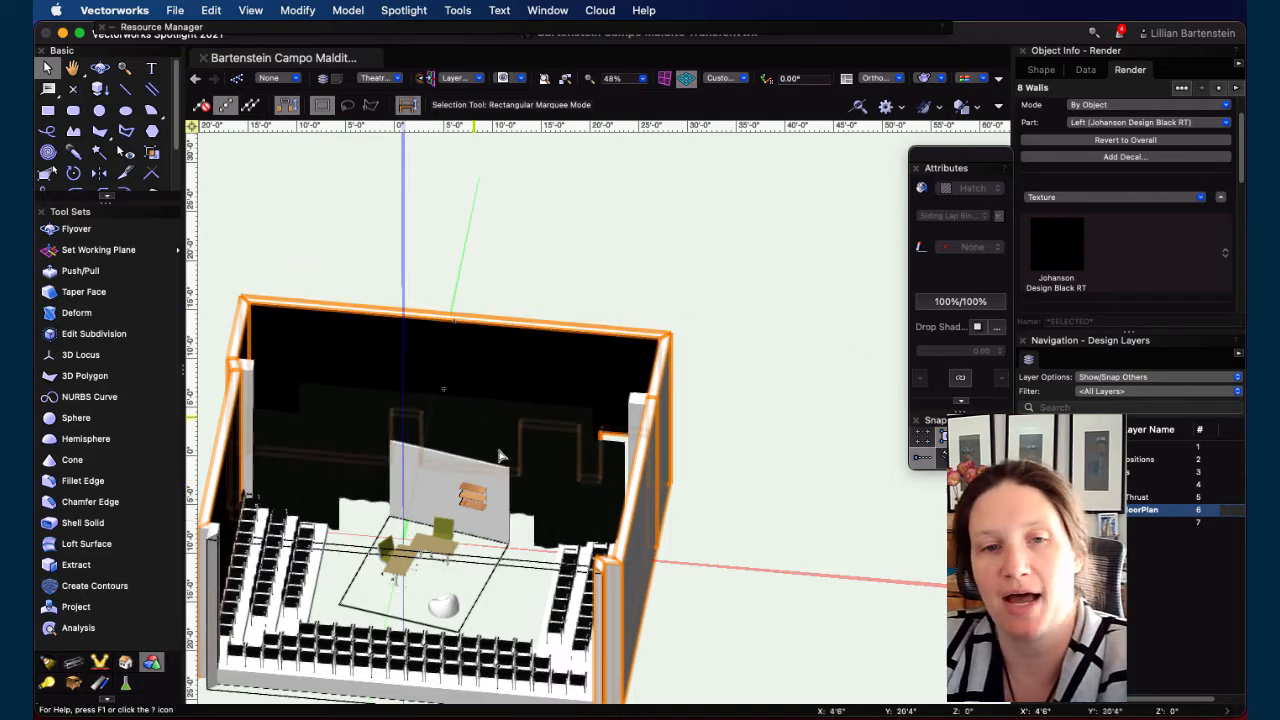
Check the render properties of the two column symbols against the side walls, and clear the selection
scroll(420, 485, up, 2)
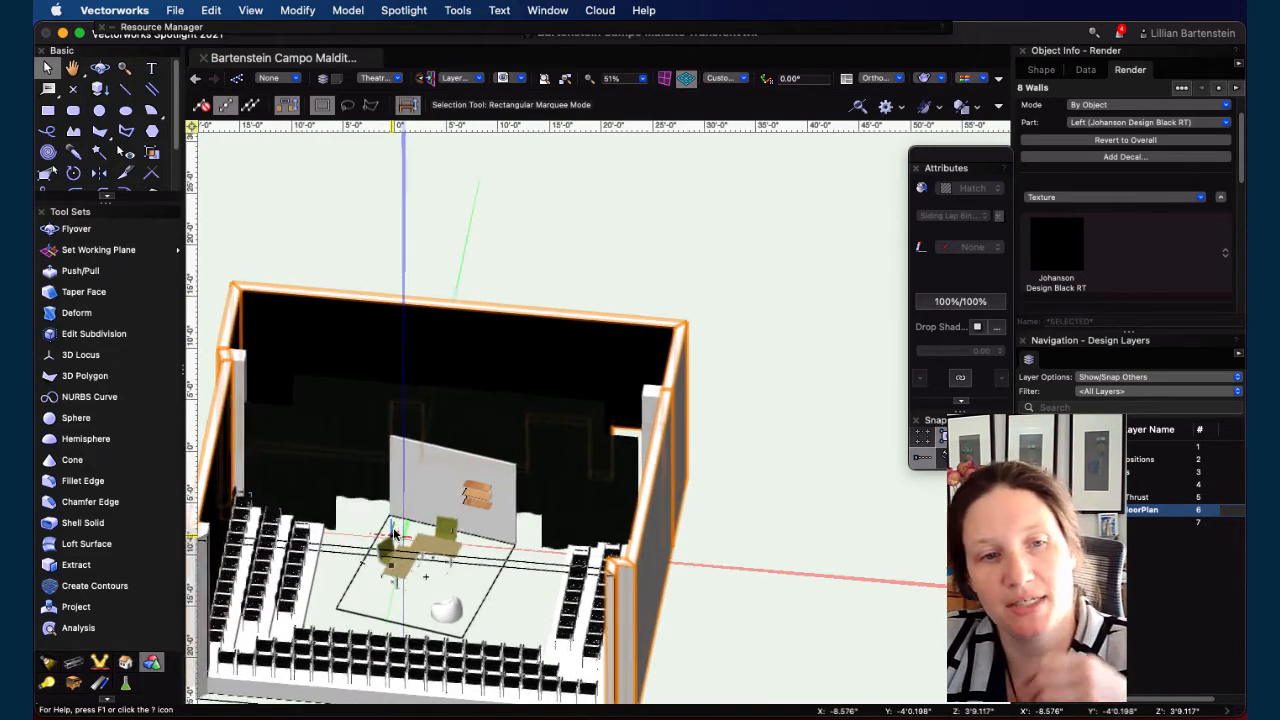
key(shift+c)
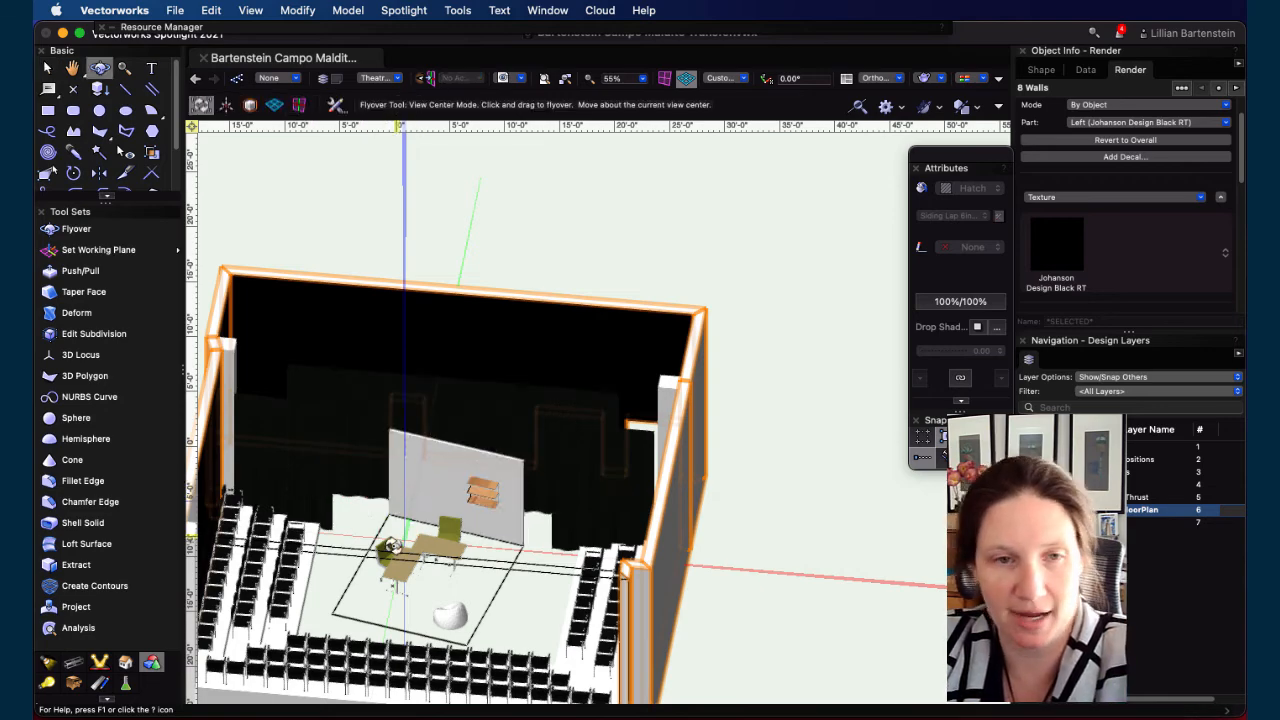
drag(387, 595, 300, 645)
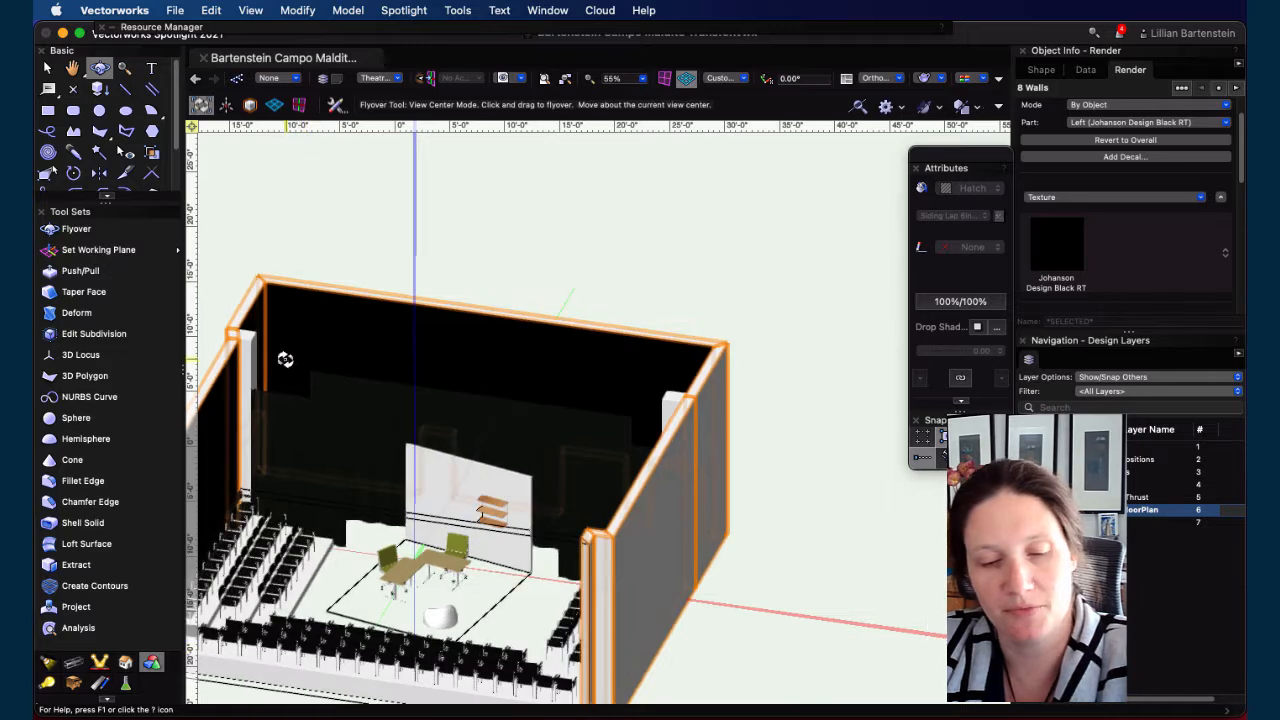
key(x)
click(251, 331)
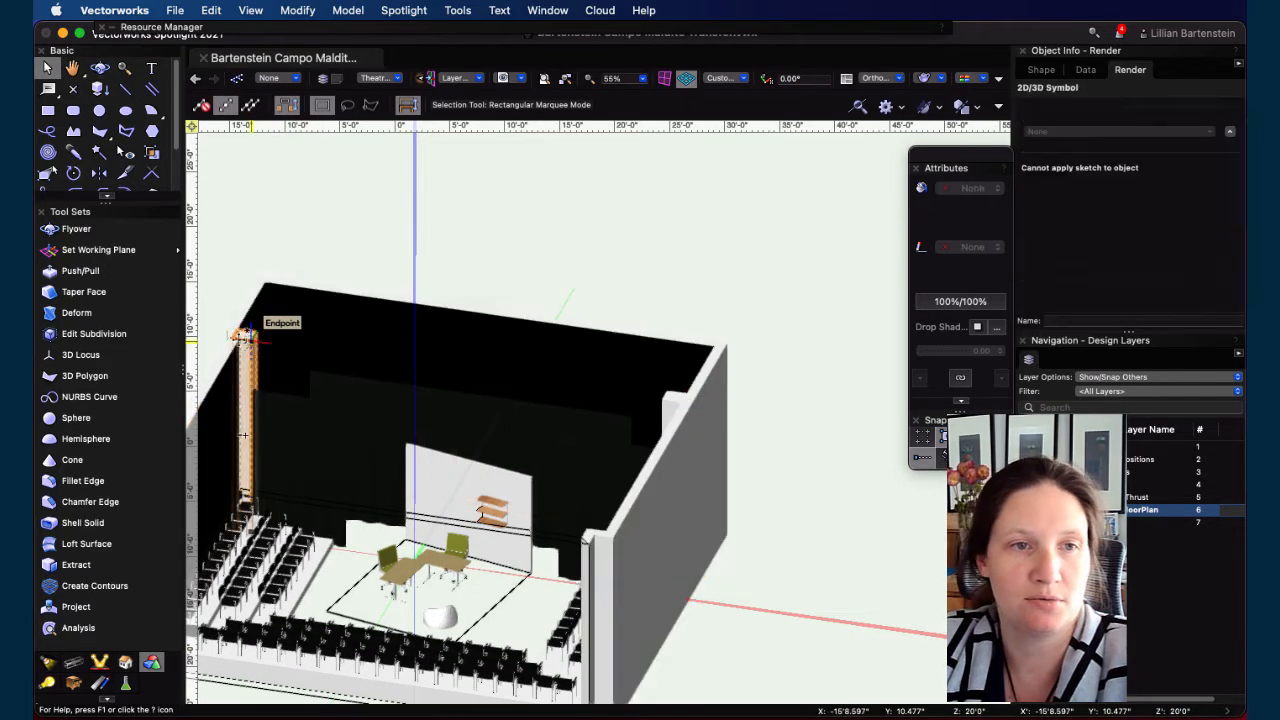
shift+click(675, 400)
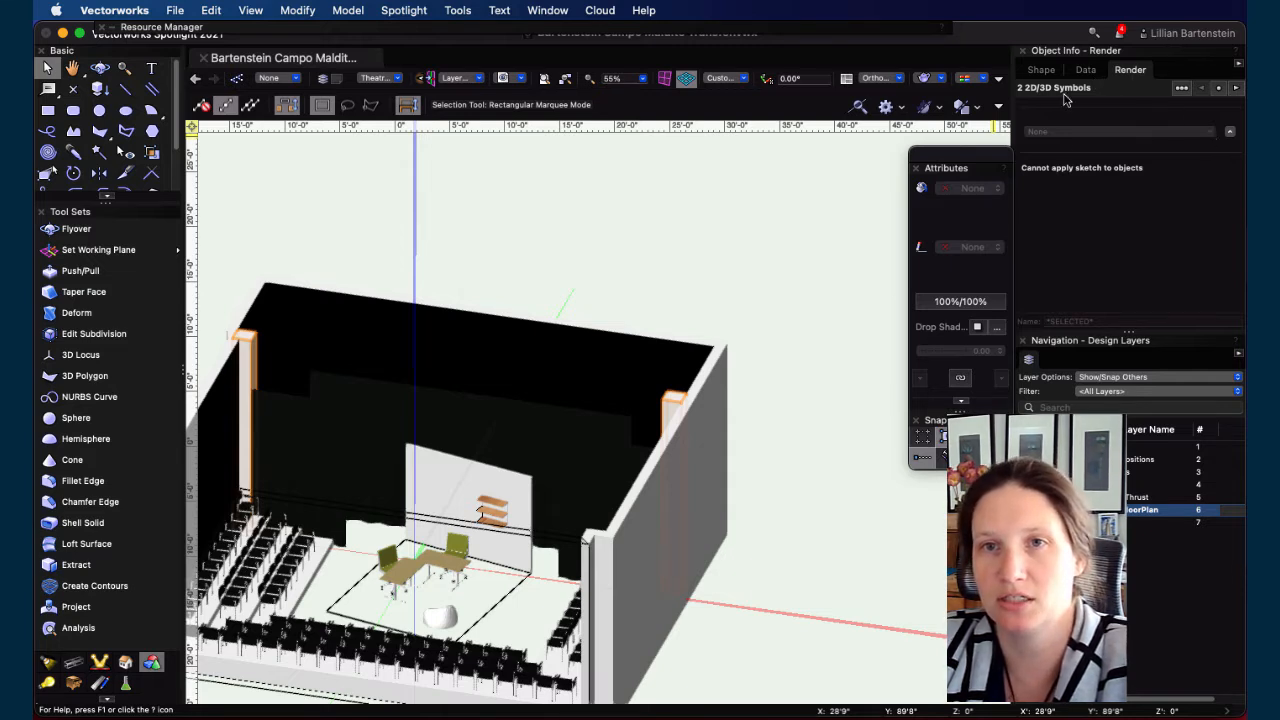
click(658, 241)
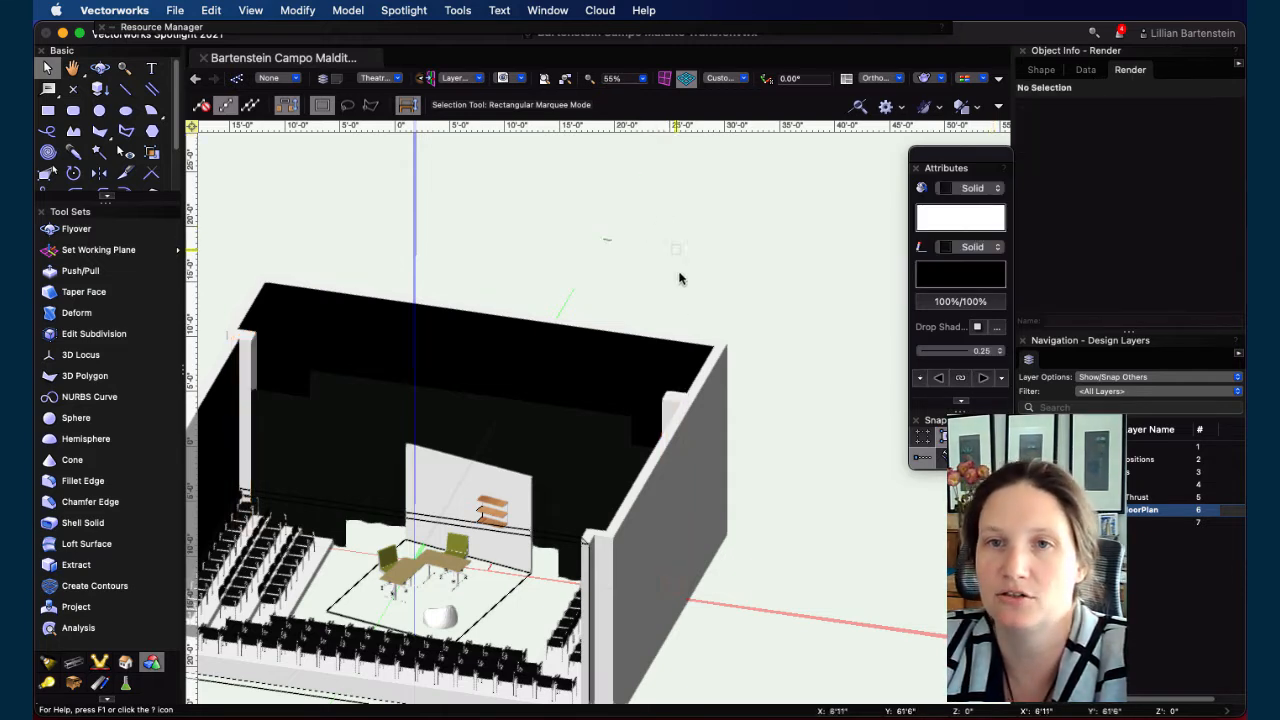
Apply the Johanson Design Black RT texture to the extrude inside the stage-left column symbol's 3D component and exit the symbol
click(670, 403)
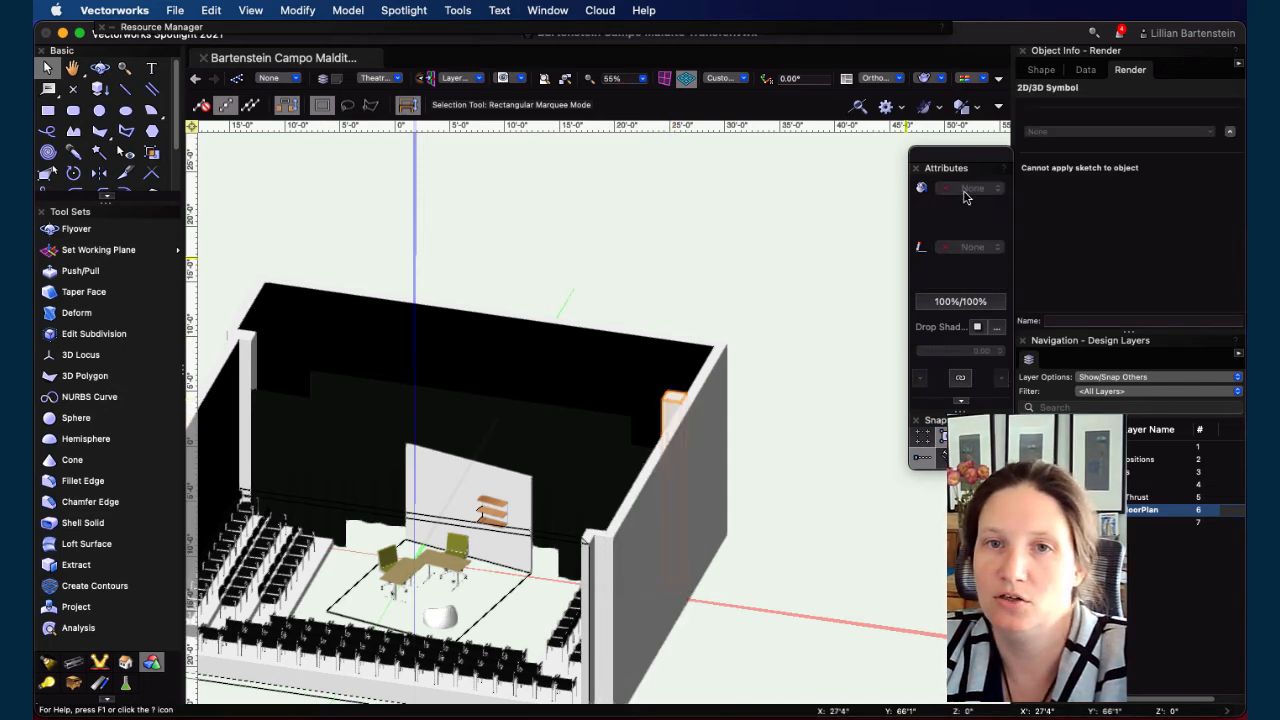
double_click(672, 401)
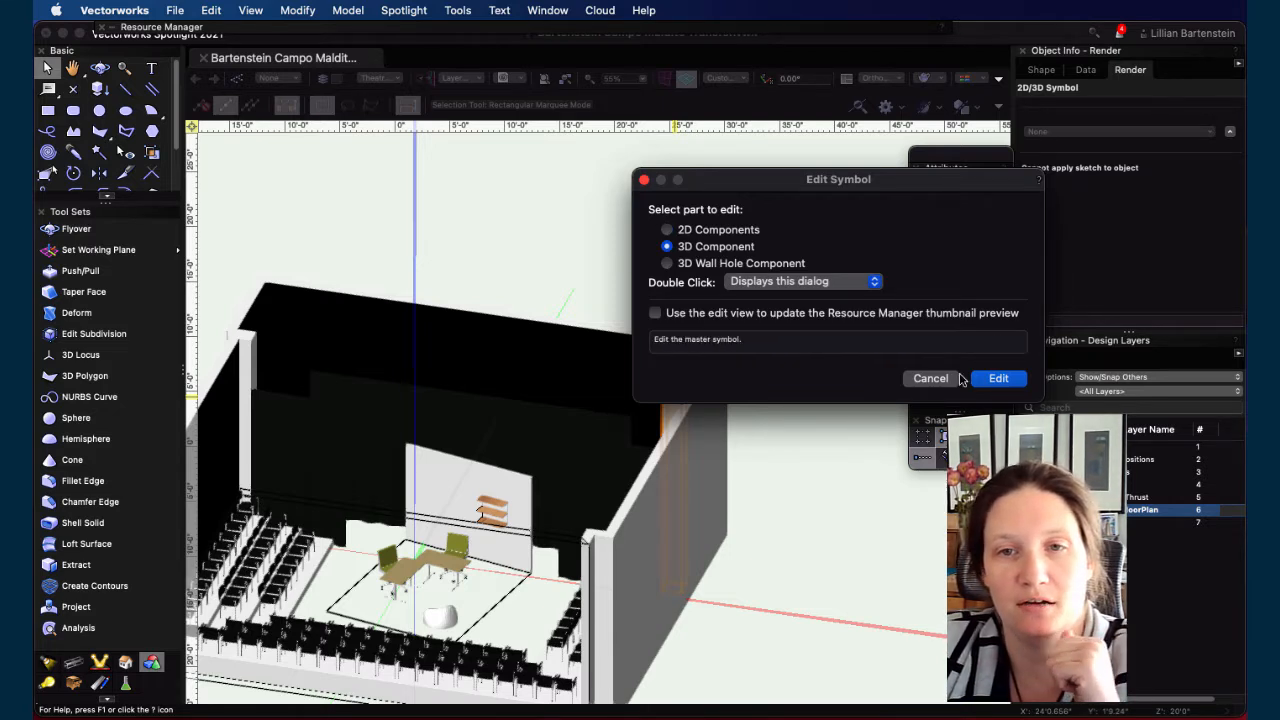
click(999, 378)
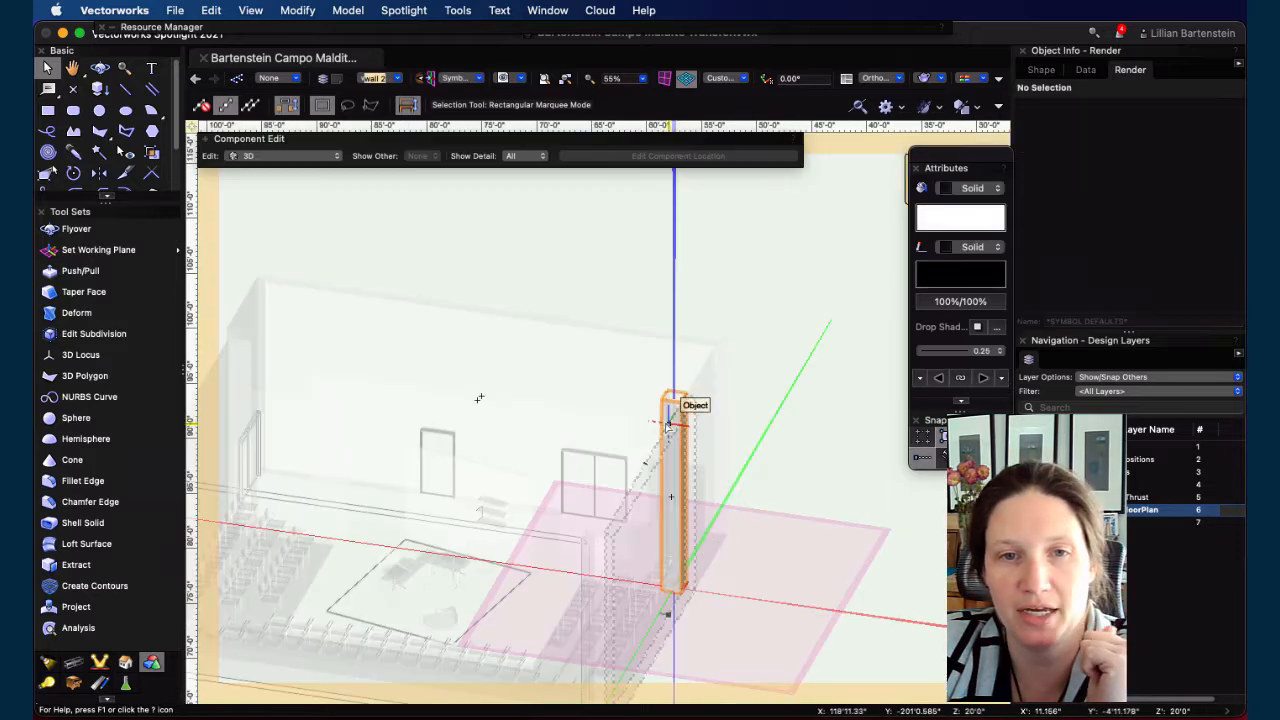
click(667, 422)
click(668, 426)
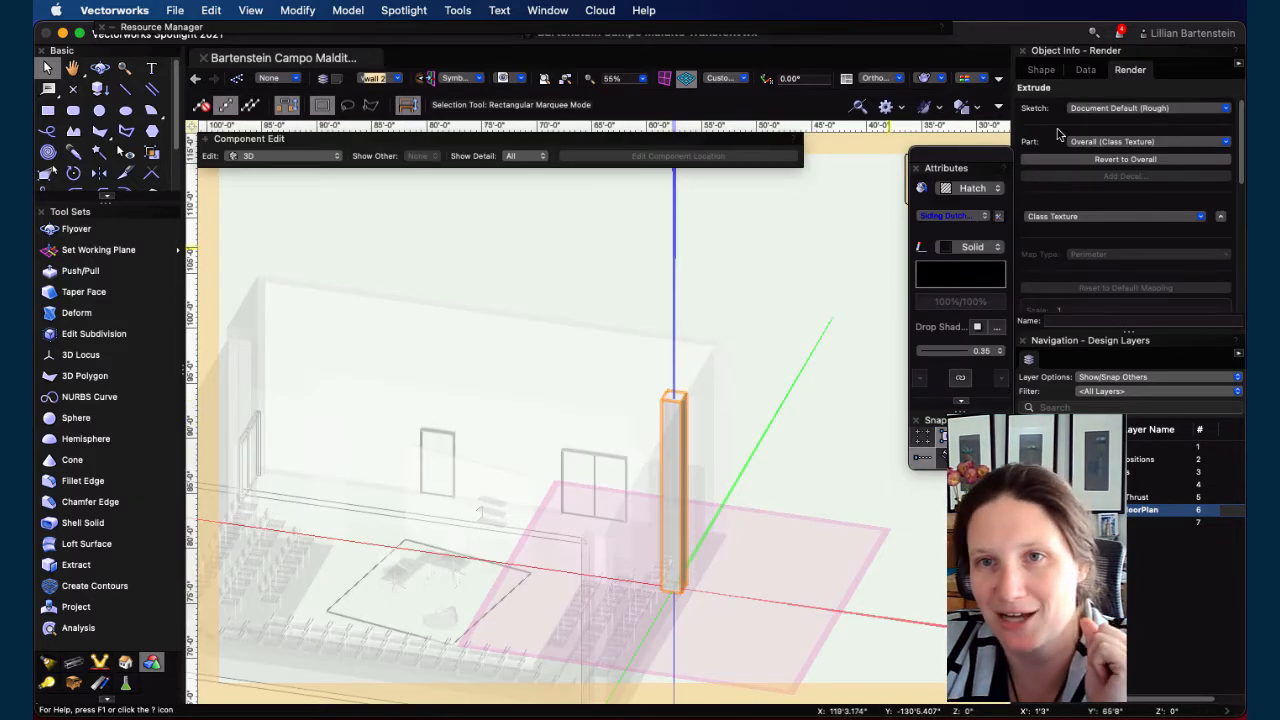
click(1201, 217)
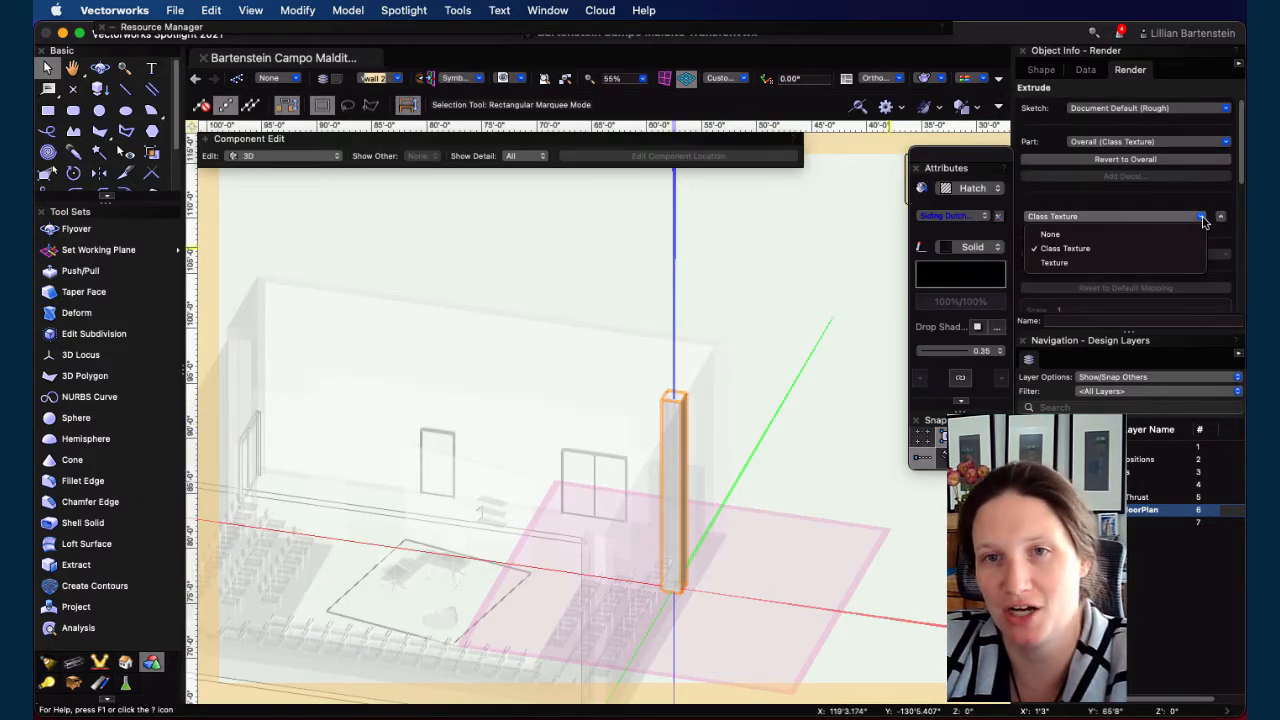
click(1072, 264)
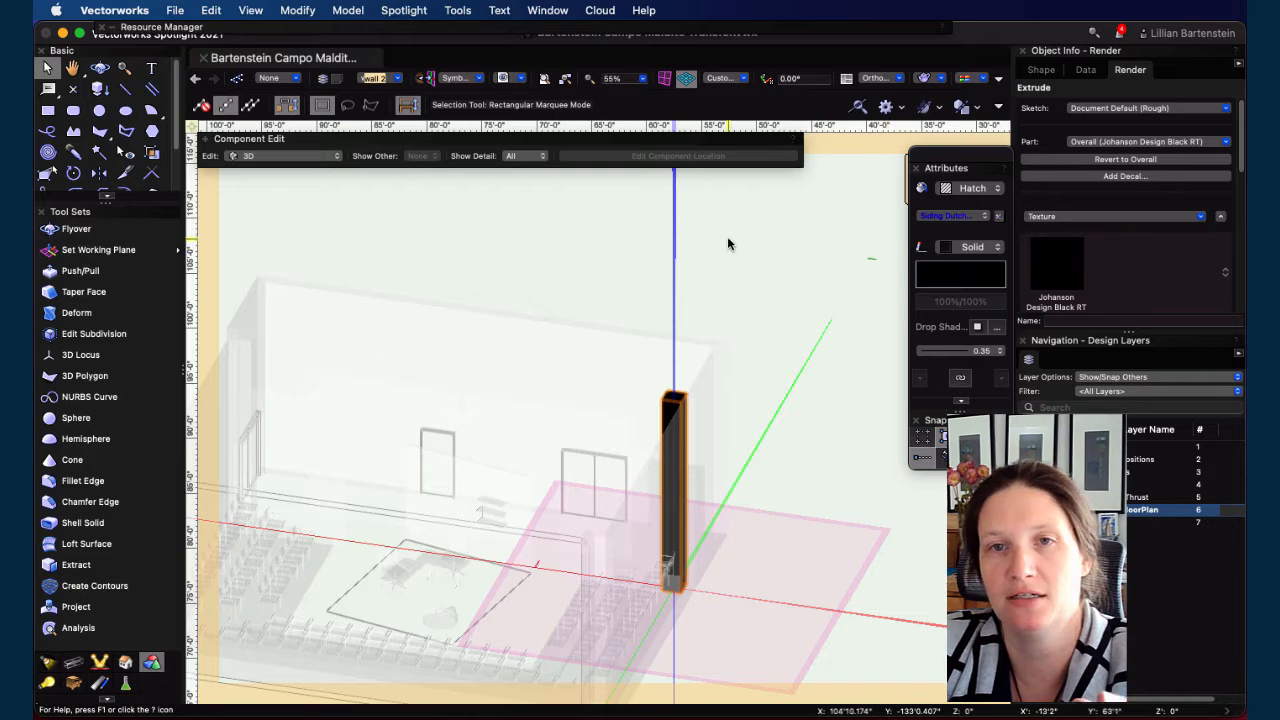
drag(972, 164, 977, 235)
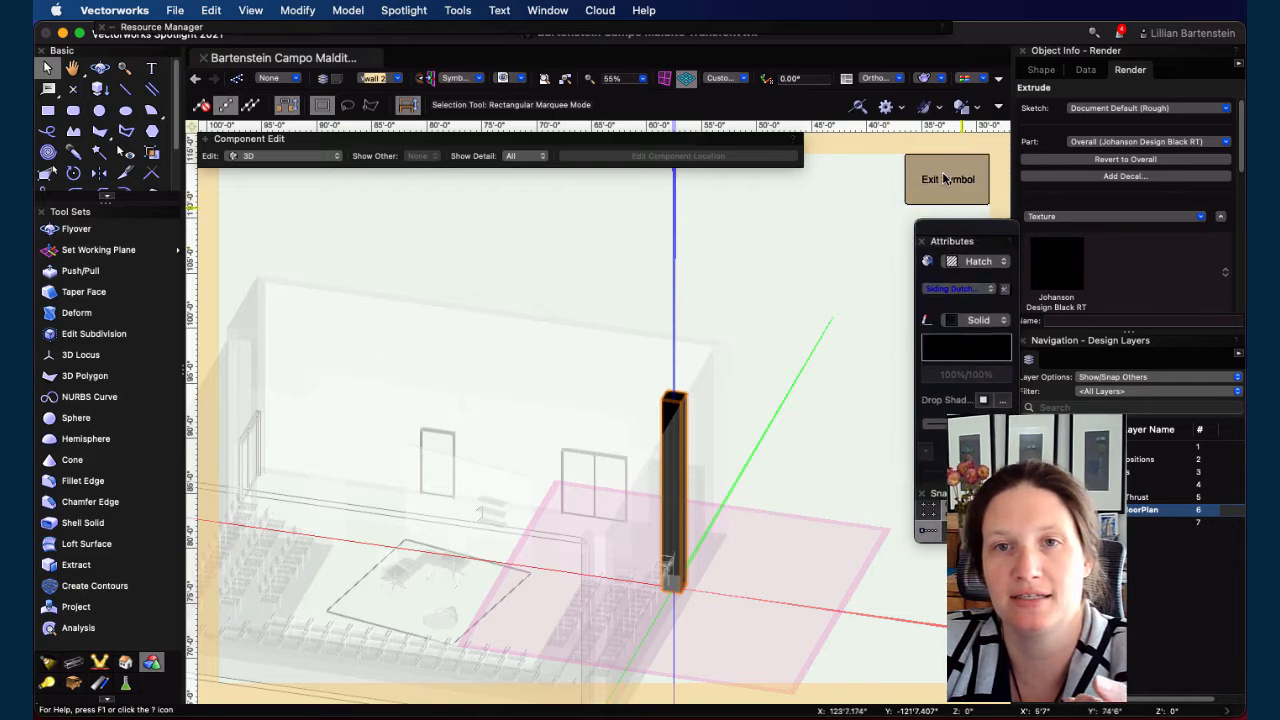
click(946, 179)
Give the 3D extrude inside the opposite column symbol the same black texture instead of its class texture and exit the symbol
middle_drag(352, 393, 567, 402)
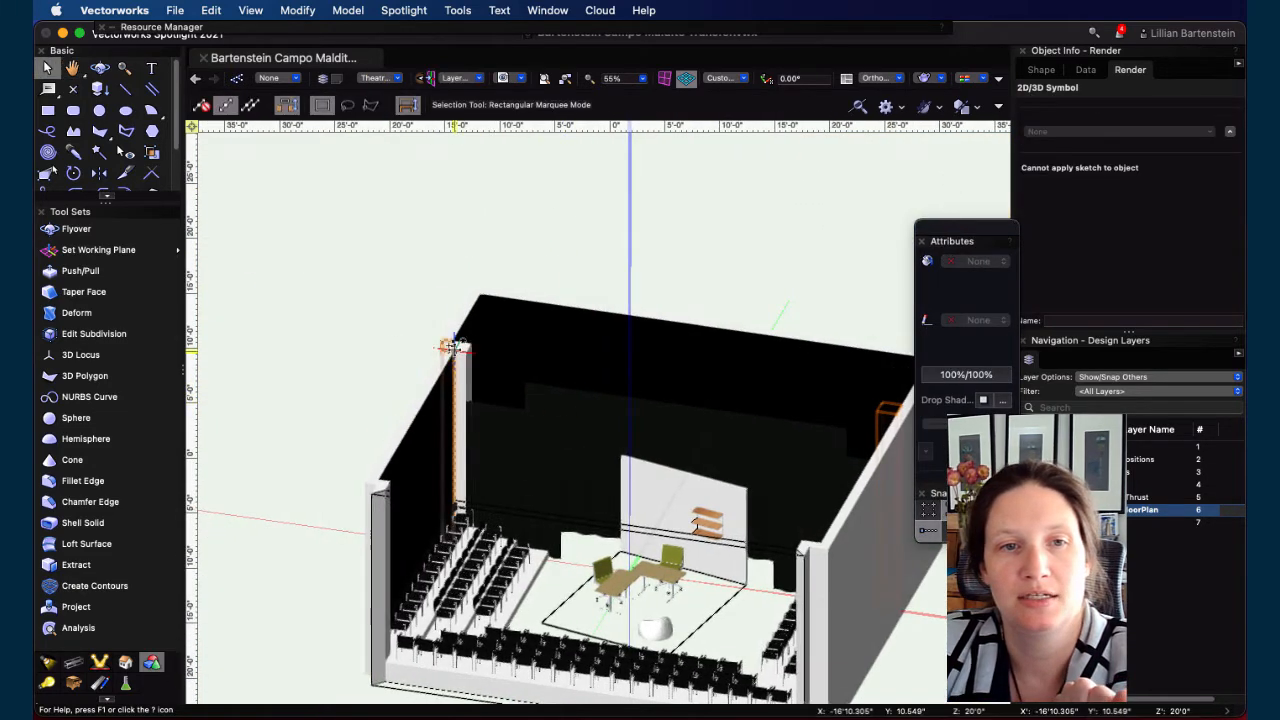
click(461, 350)
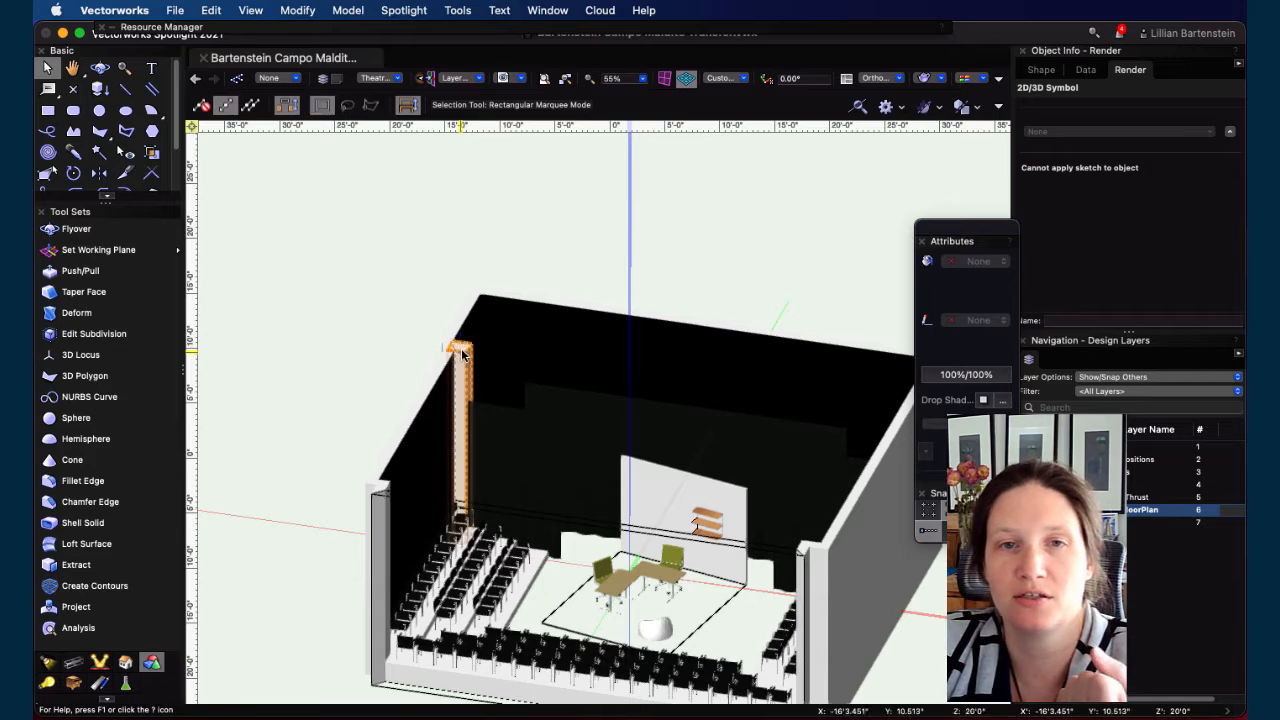
double_click(462, 352)
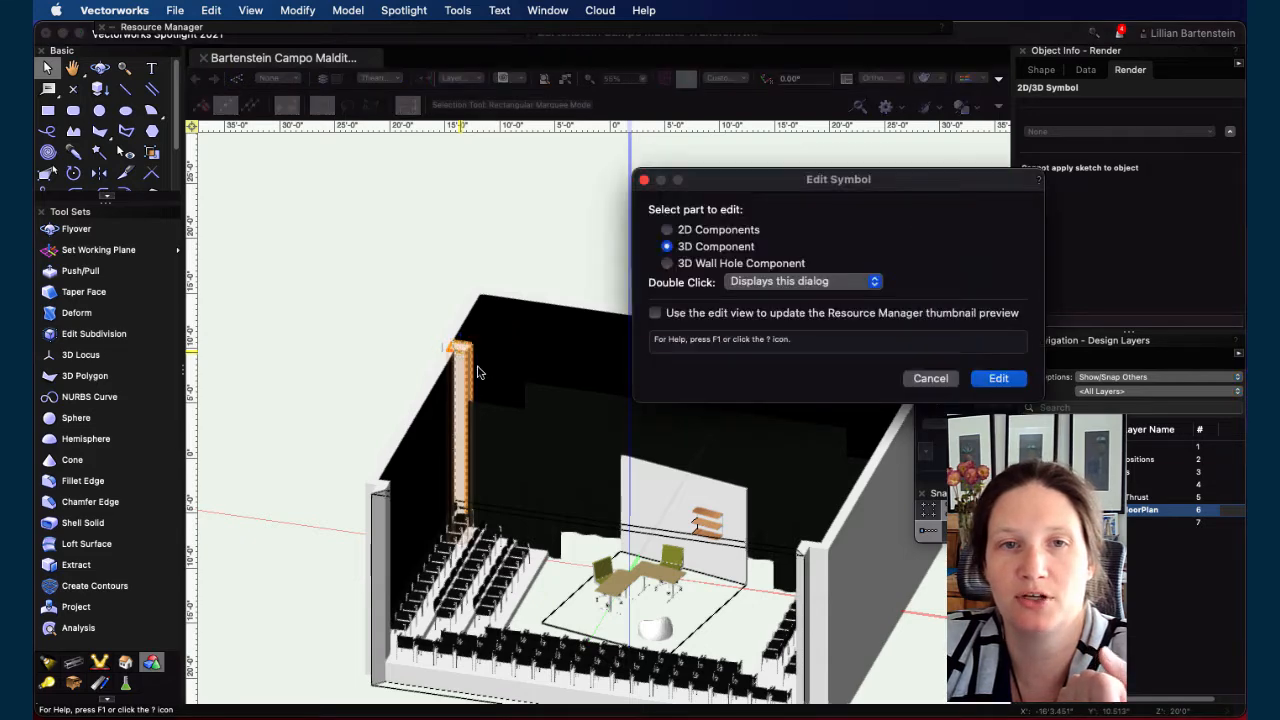
click(999, 378)
click(447, 390)
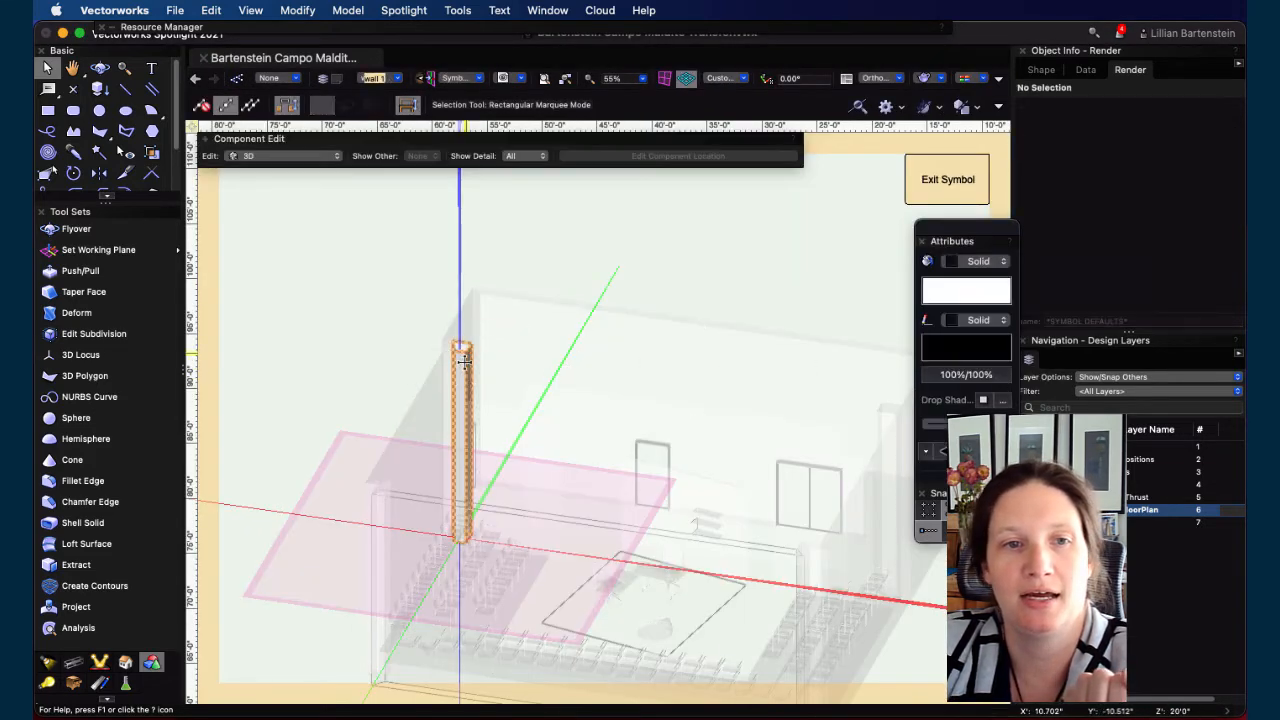
click(1175, 217)
click(1143, 262)
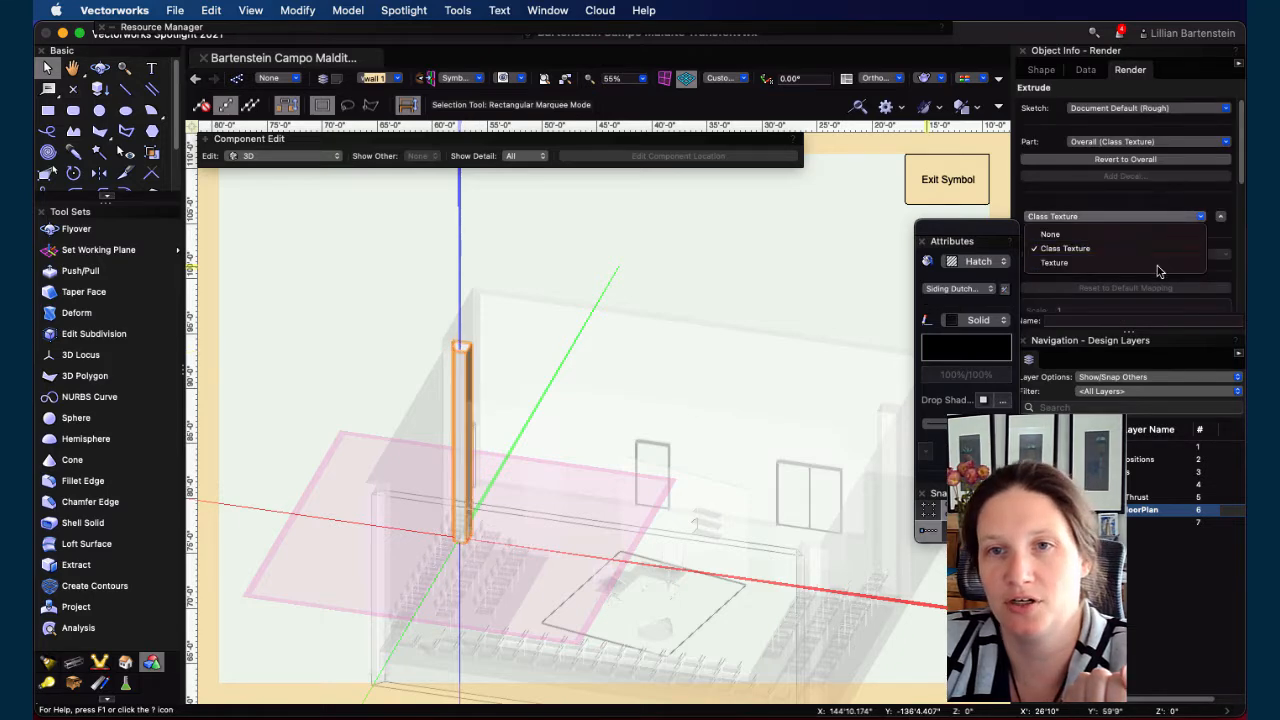
click(930, 187)
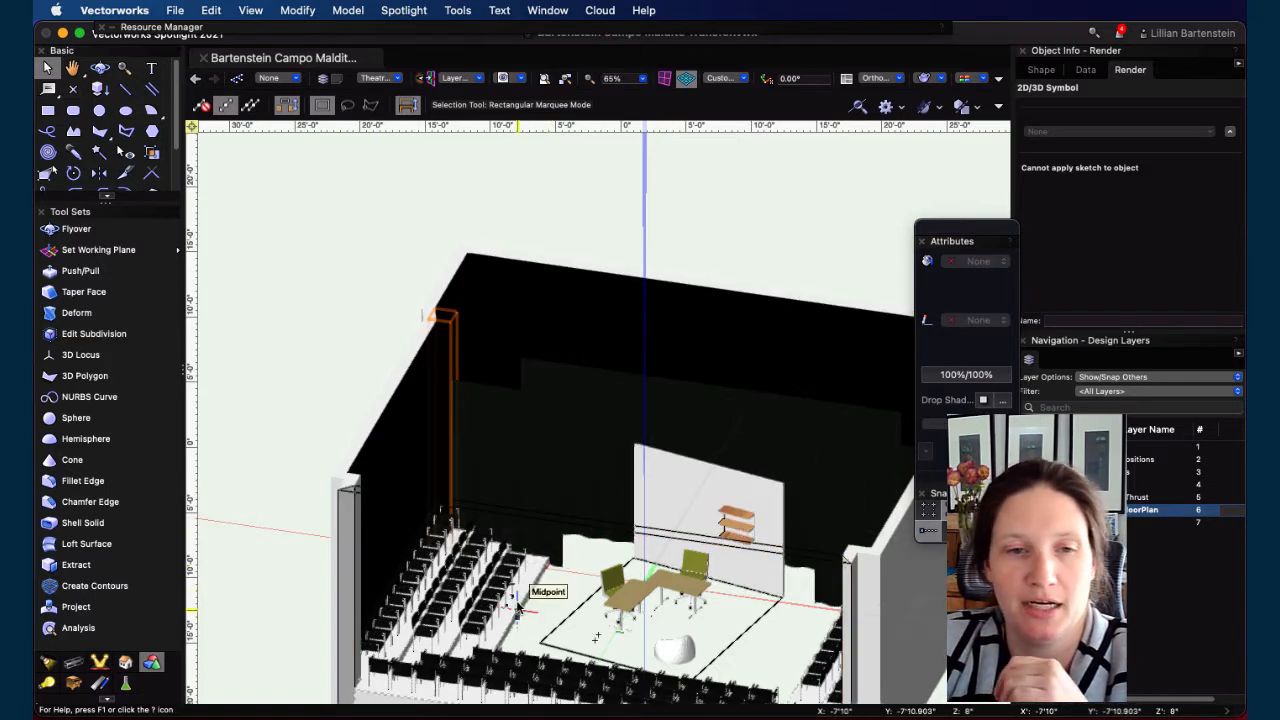
On the Seating Thrust layer, apply the Johanson Design Black RT texture to the audience risers and clear the selection
click(1138, 497)
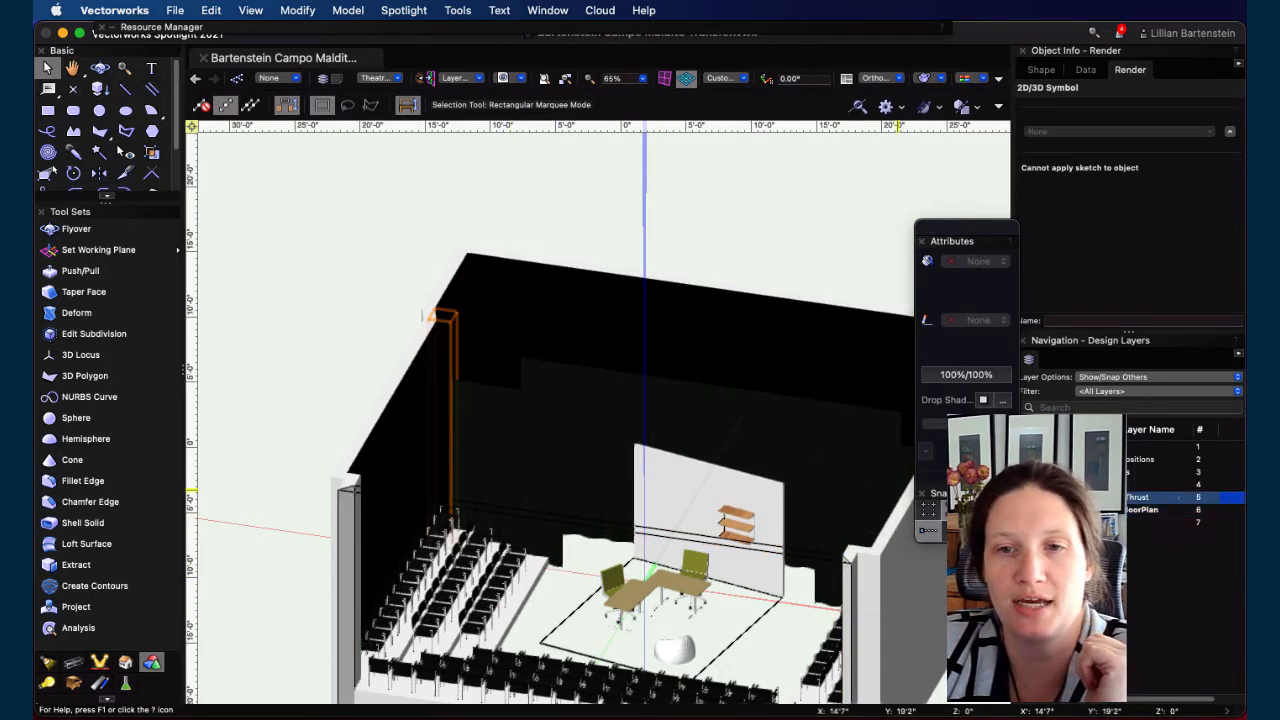
click(524, 587)
middle_drag(932, 585, 822, 419)
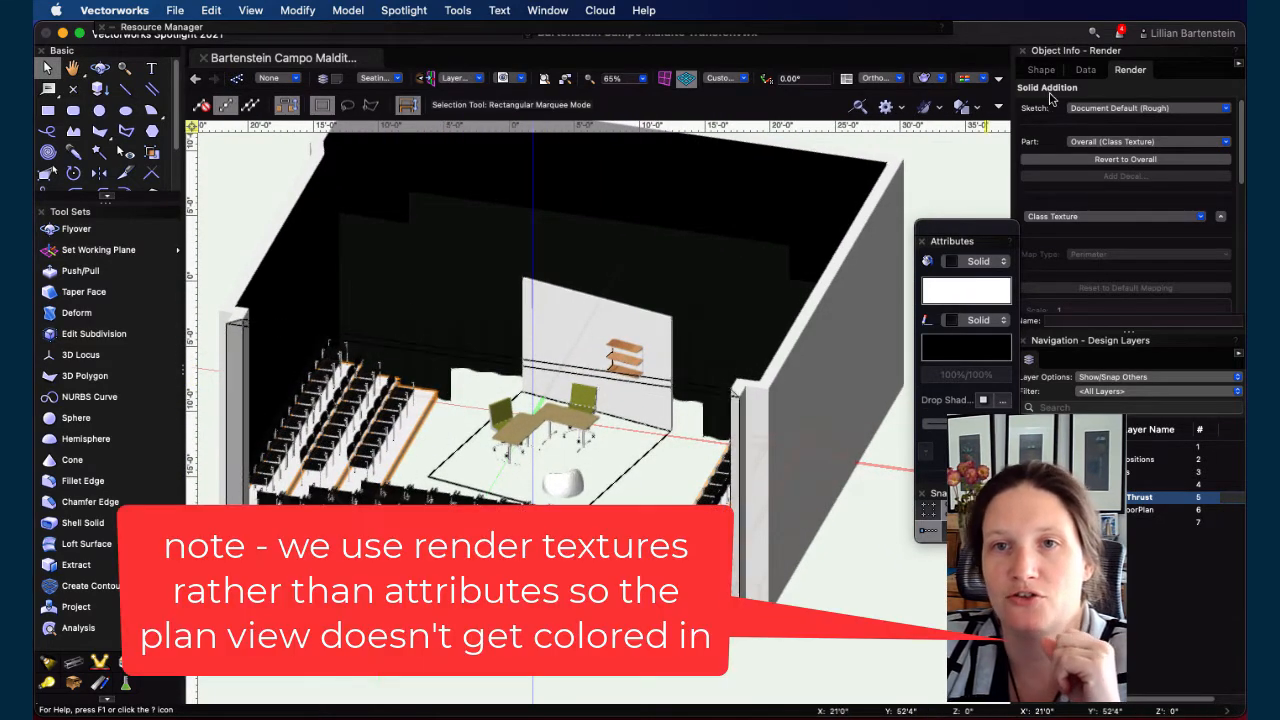
click(1199, 217)
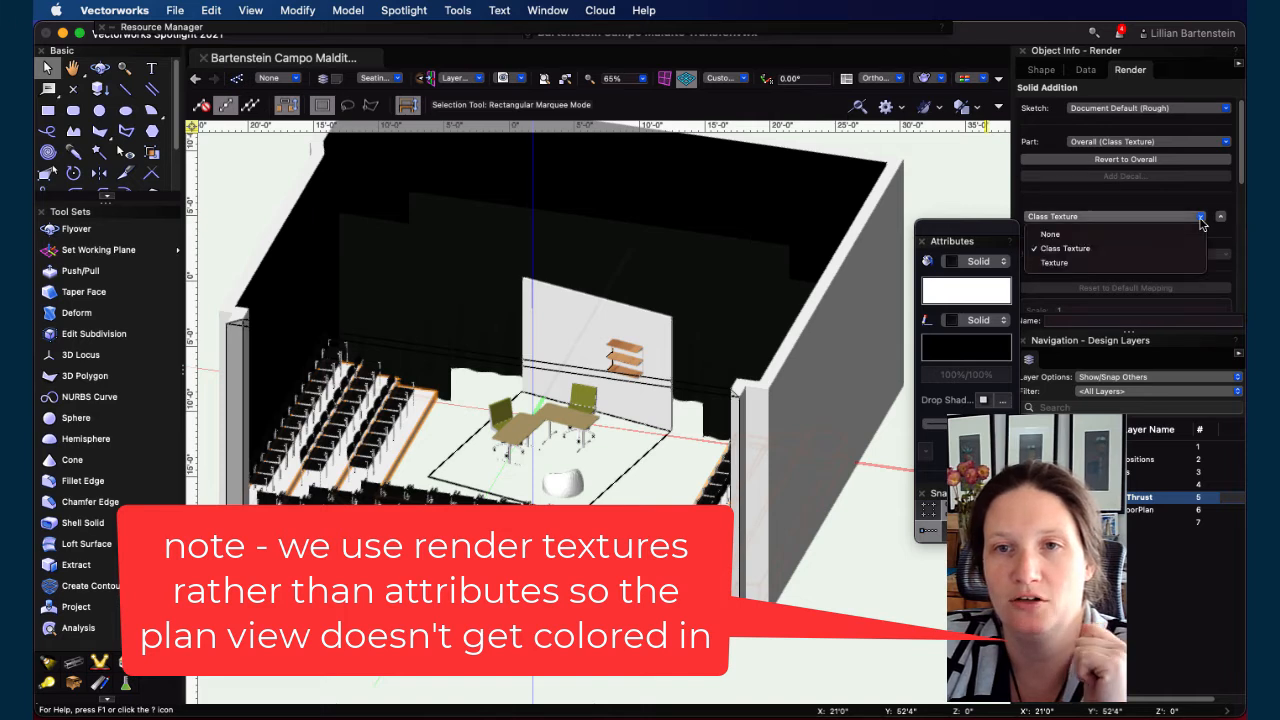
click(1152, 259)
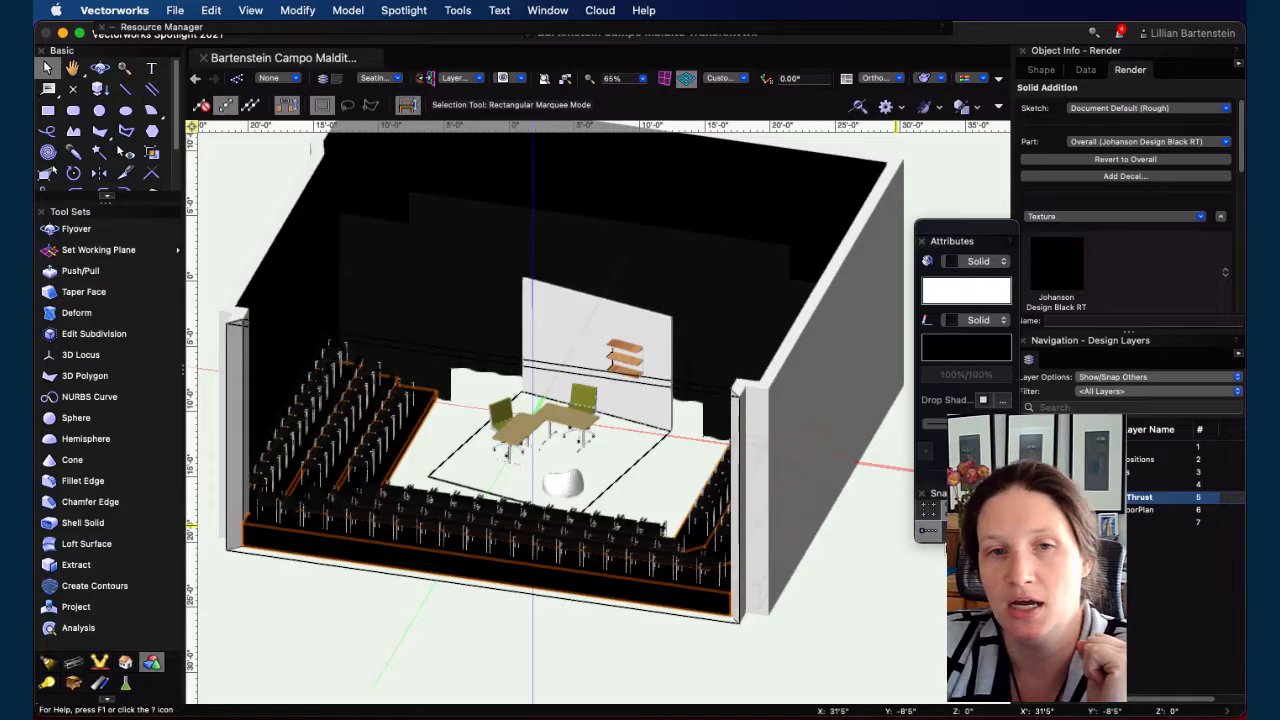
click(451, 432)
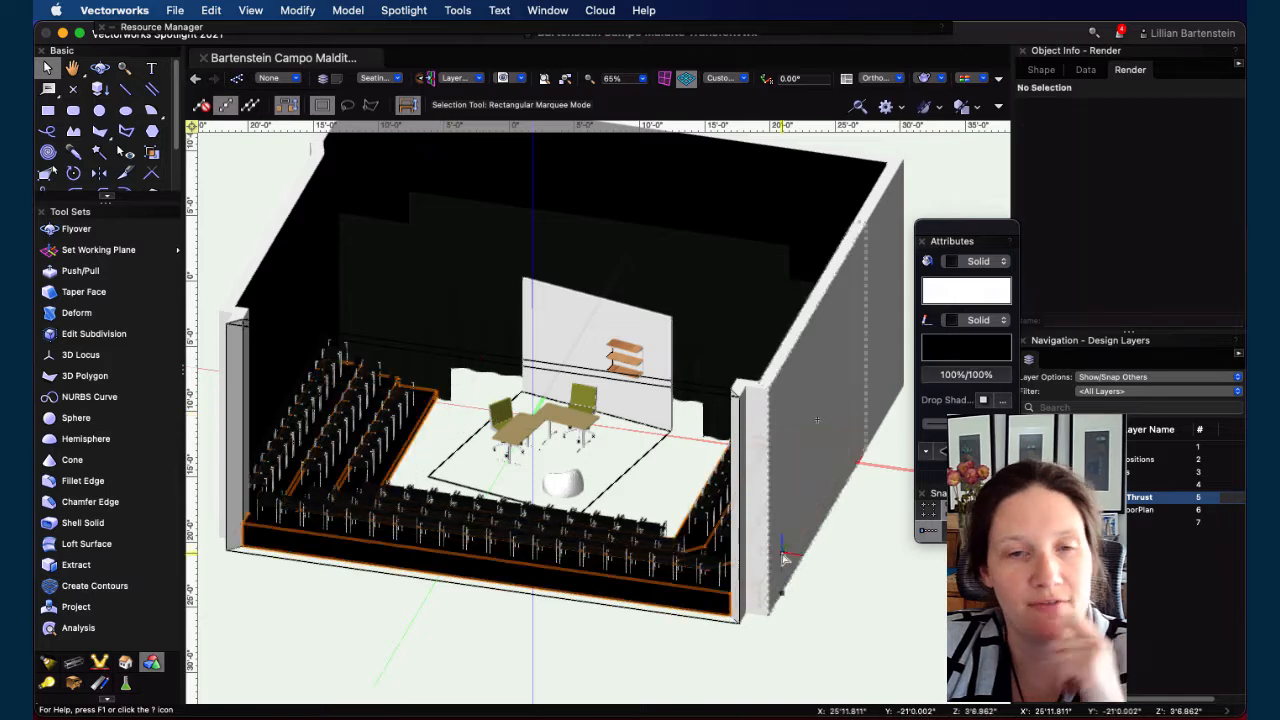
Make the Theatre FloorPlan layer active in Top/Plan view, ready to draw a 2D polygon
scroll(606, 478, down, 1)
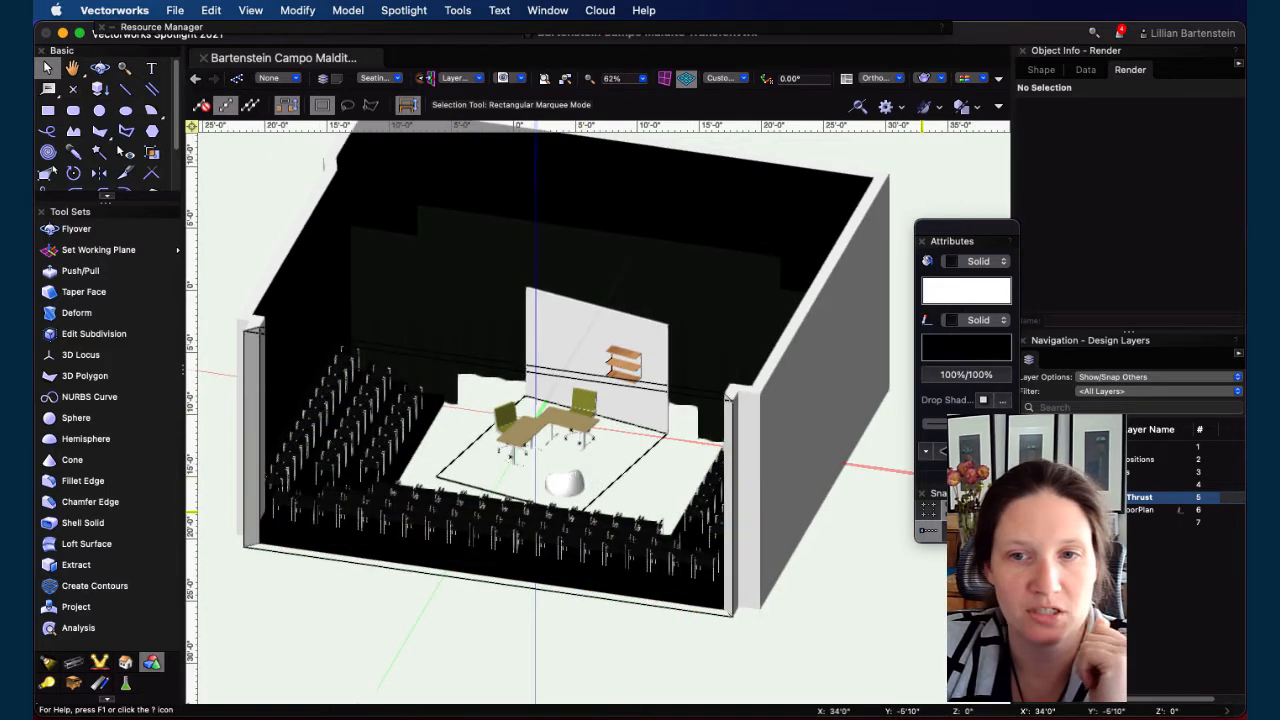
click(1178, 506)
click(454, 430)
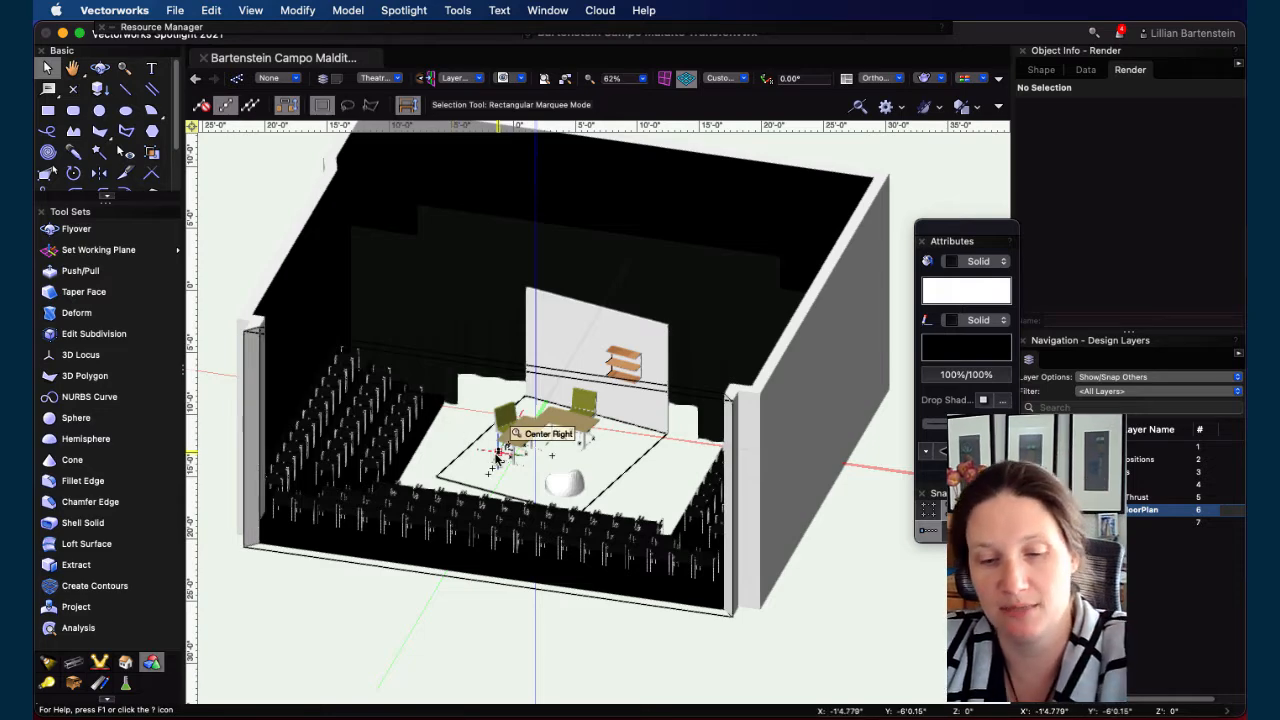
key(super+5)
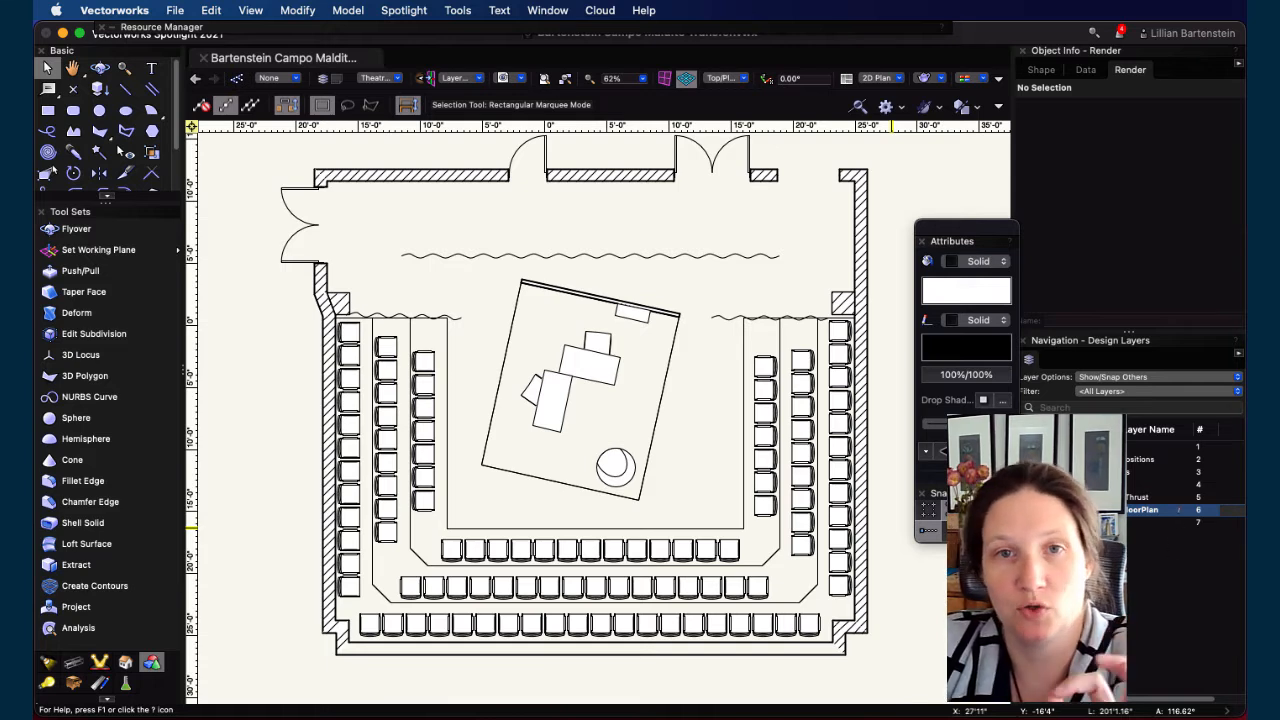
click(99, 131)
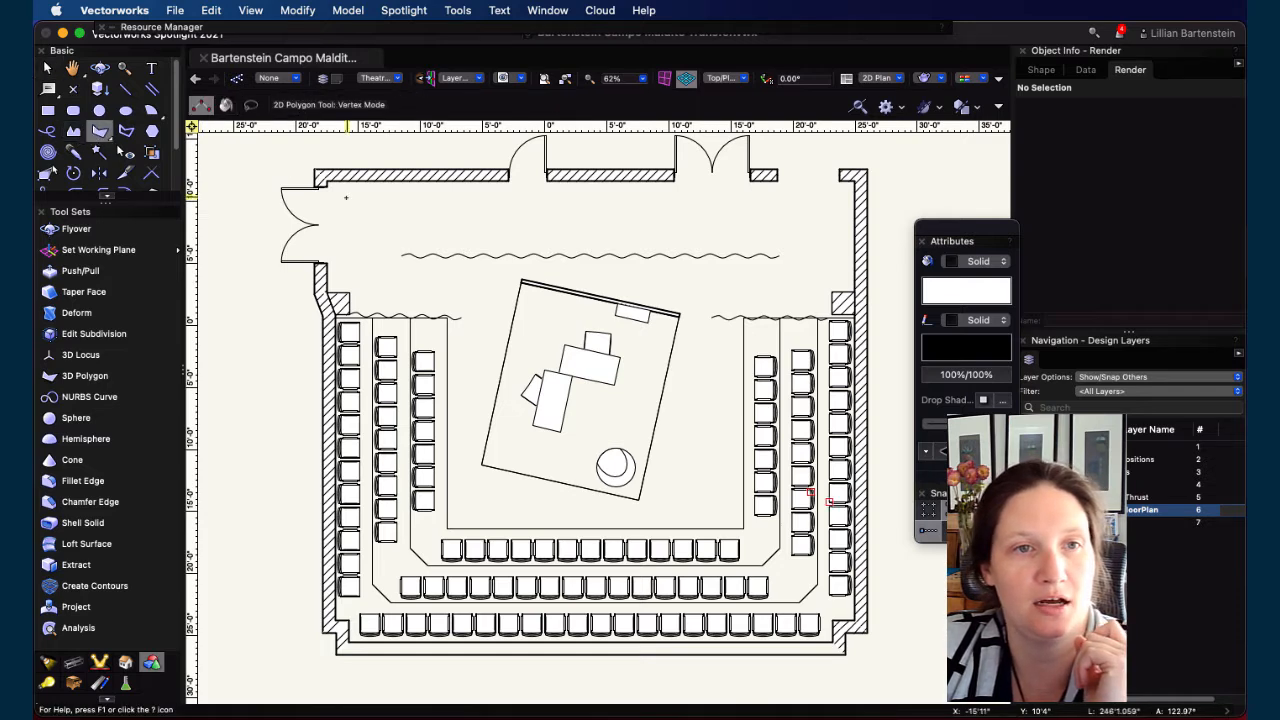
scroll(321, 187, up, 5)
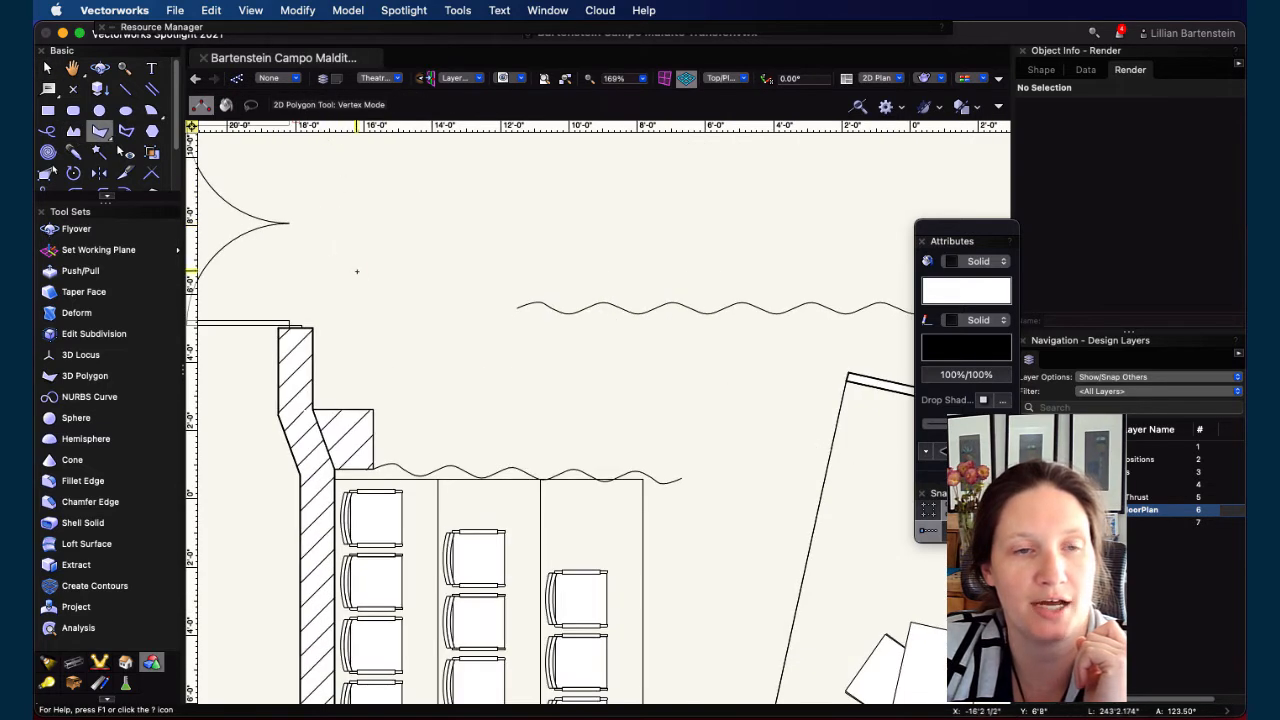
scroll(330, 340, down, 1)
click(331, 340)
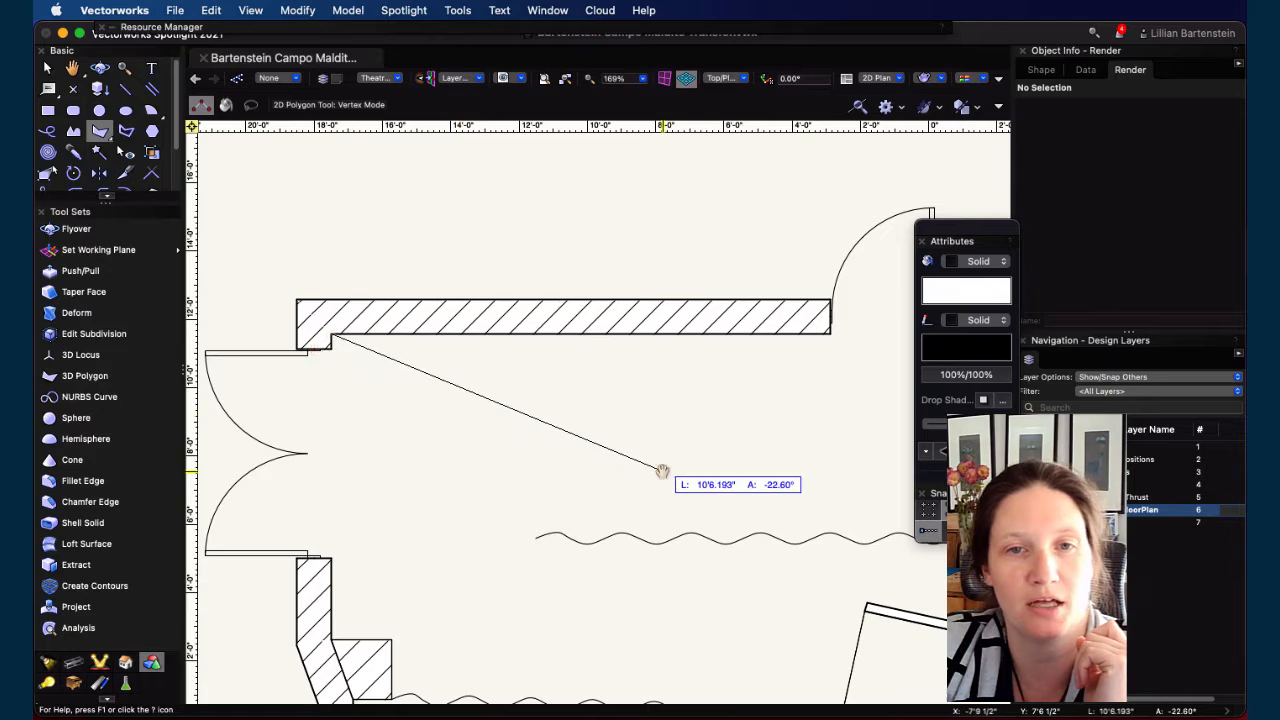
scroll(670, 450, down, 4)
scroll(695, 423, up, 3)
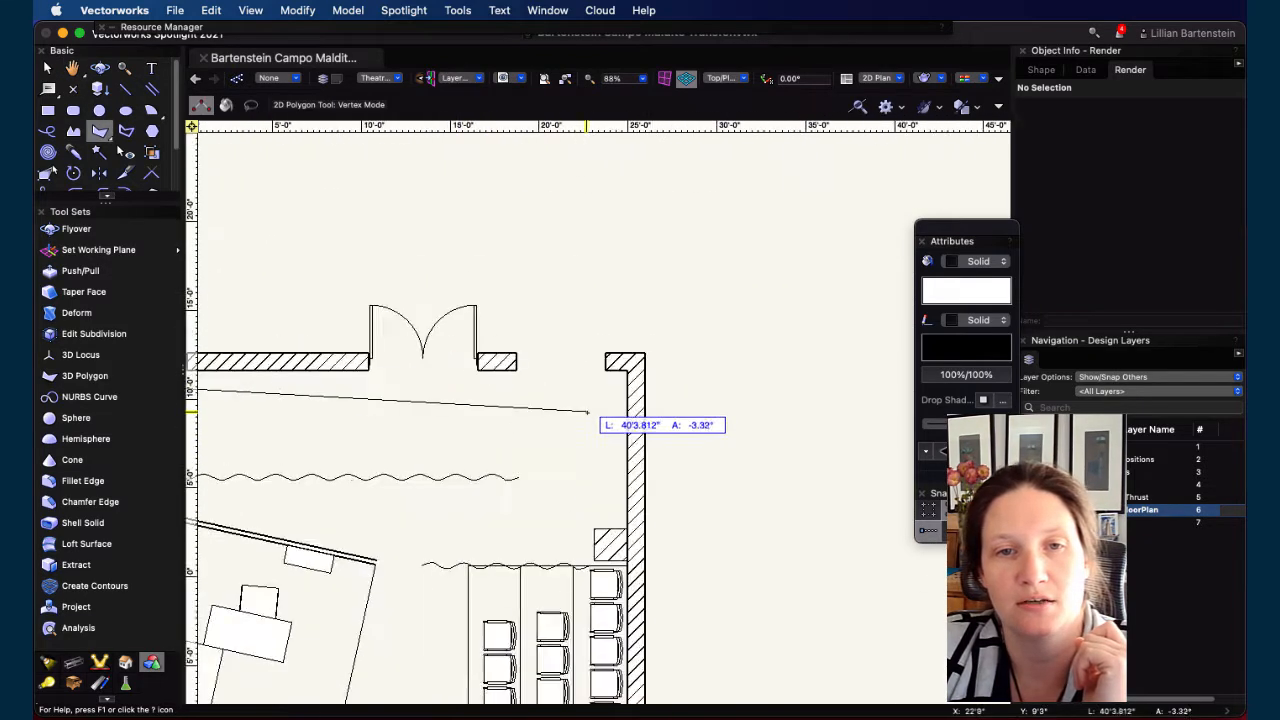
click(648, 350)
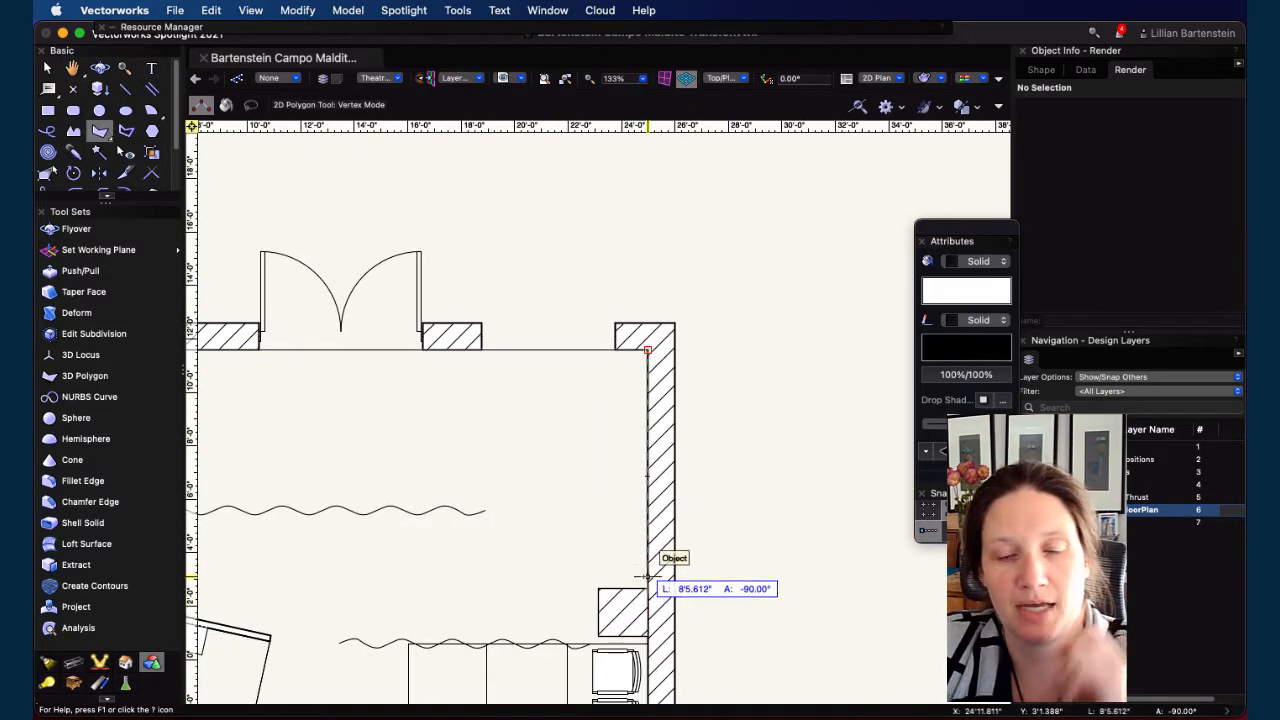
key(Escape)
Draw a closed polygon about 44'6" by 39'1" tracing the outer corners of the theatre's exterior walls
middle_drag(449, 464, 954, 527)
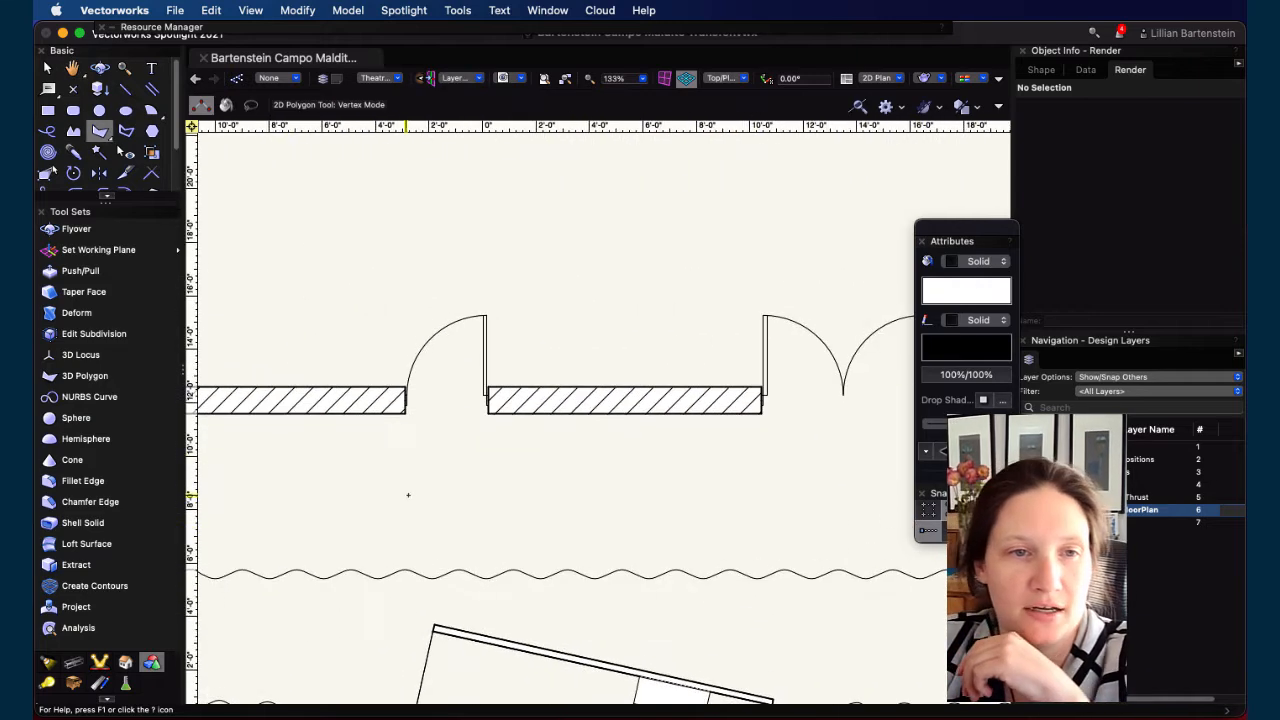
middle_drag(414, 494, 697, 517)
click(269, 406)
scroll(624, 520, down, 3)
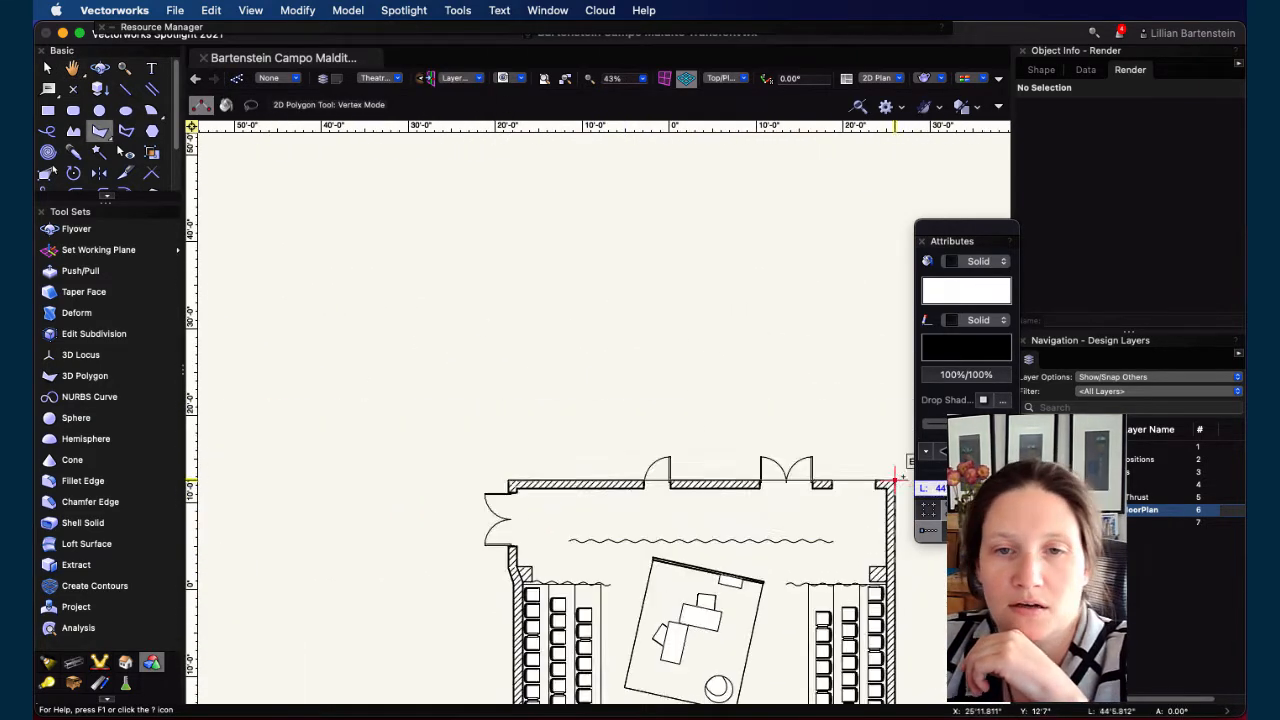
click(894, 483)
middle_drag(894, 483, 739, 120)
click(724, 444)
click(724, 459)
click(369, 459)
click(359, 444)
scroll(329, 290, up, 2)
click(398, 329)
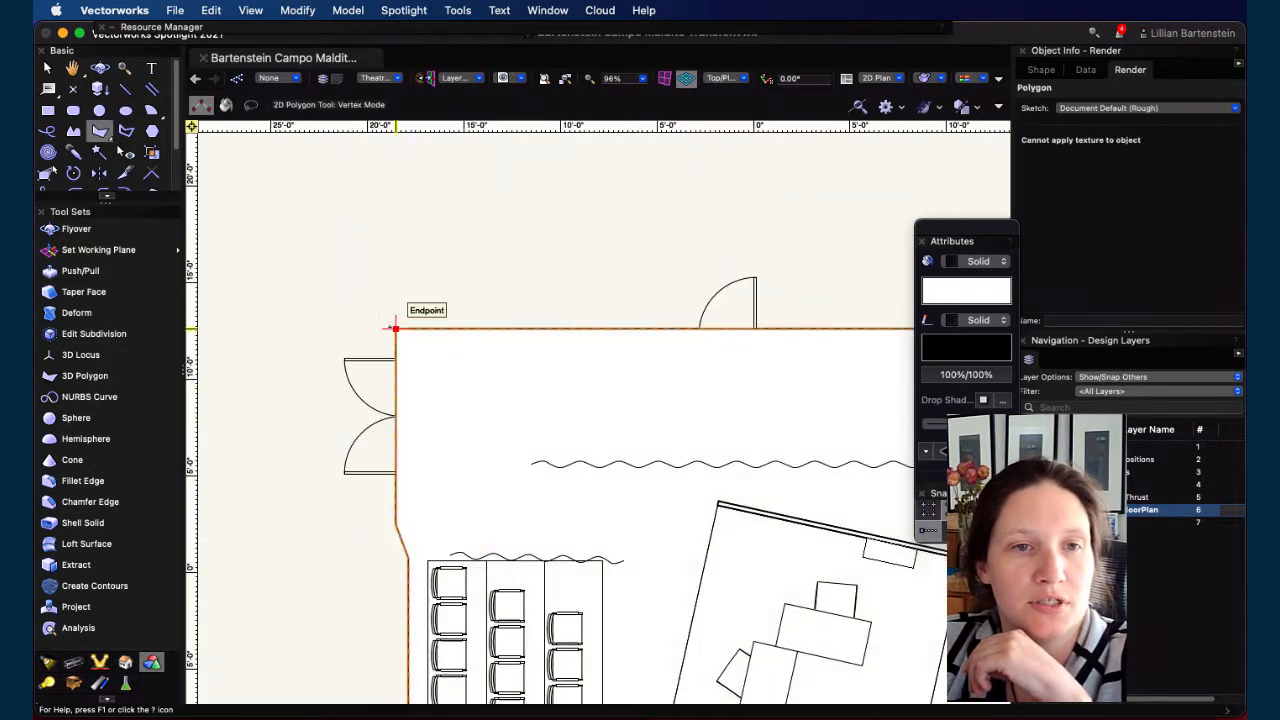
Send the floor outline polygon behind the theatre walls in the stacking order
scroll(833, 513, down, 3)
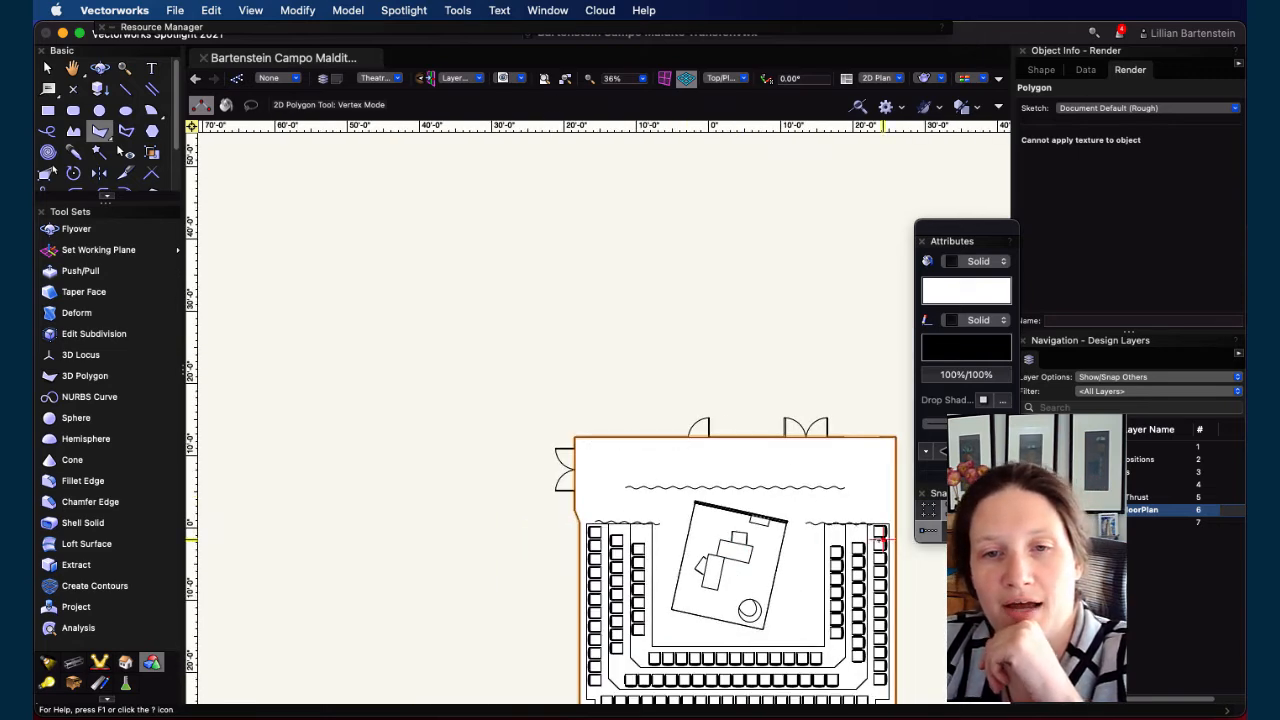
middle_drag(763, 517, 583, 405)
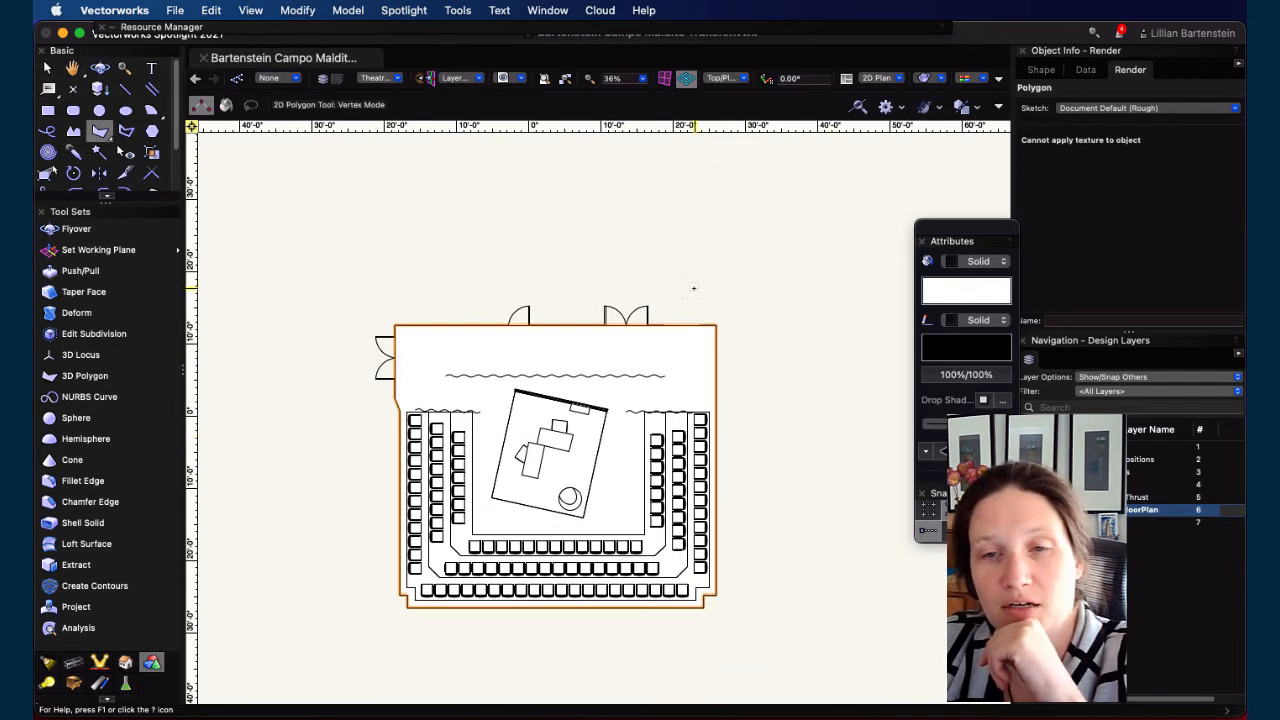
click(305, 10)
mouse_move(316, 52)
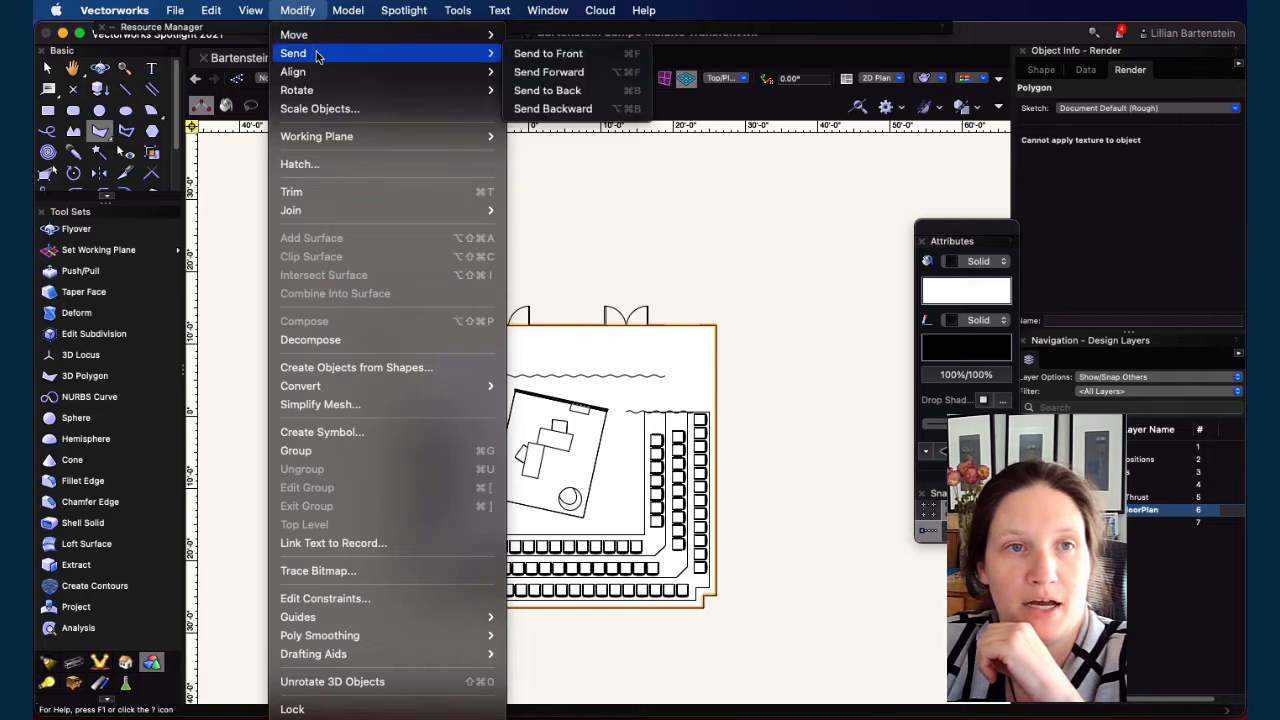
click(545, 108)
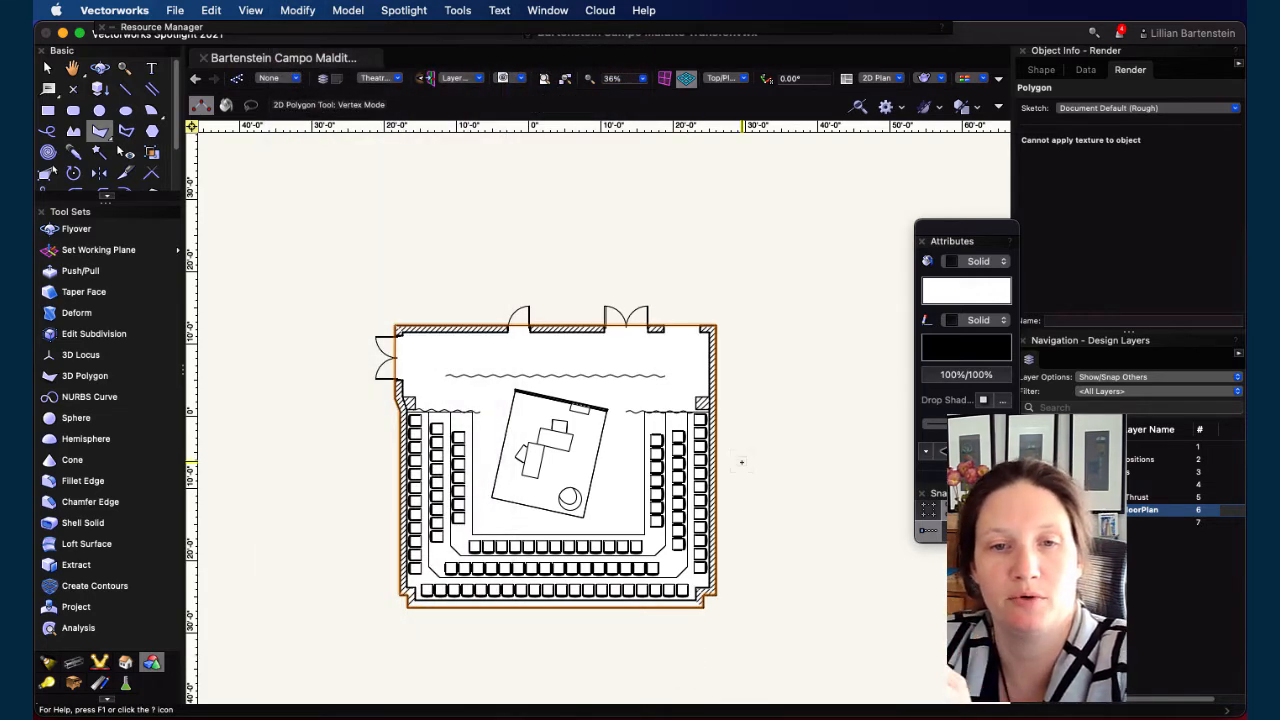
Extrude the floor outline polygon by -1" and change its extrusion to -1'0"
key(super+e)
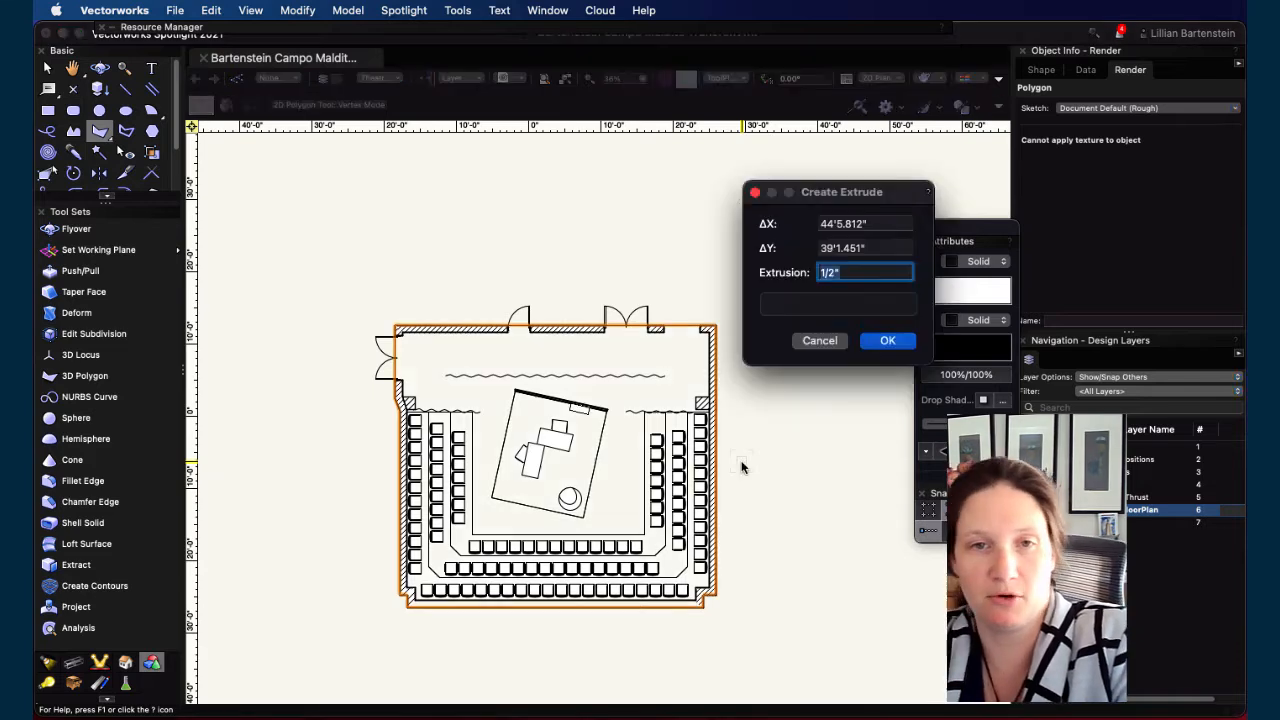
text(-1)
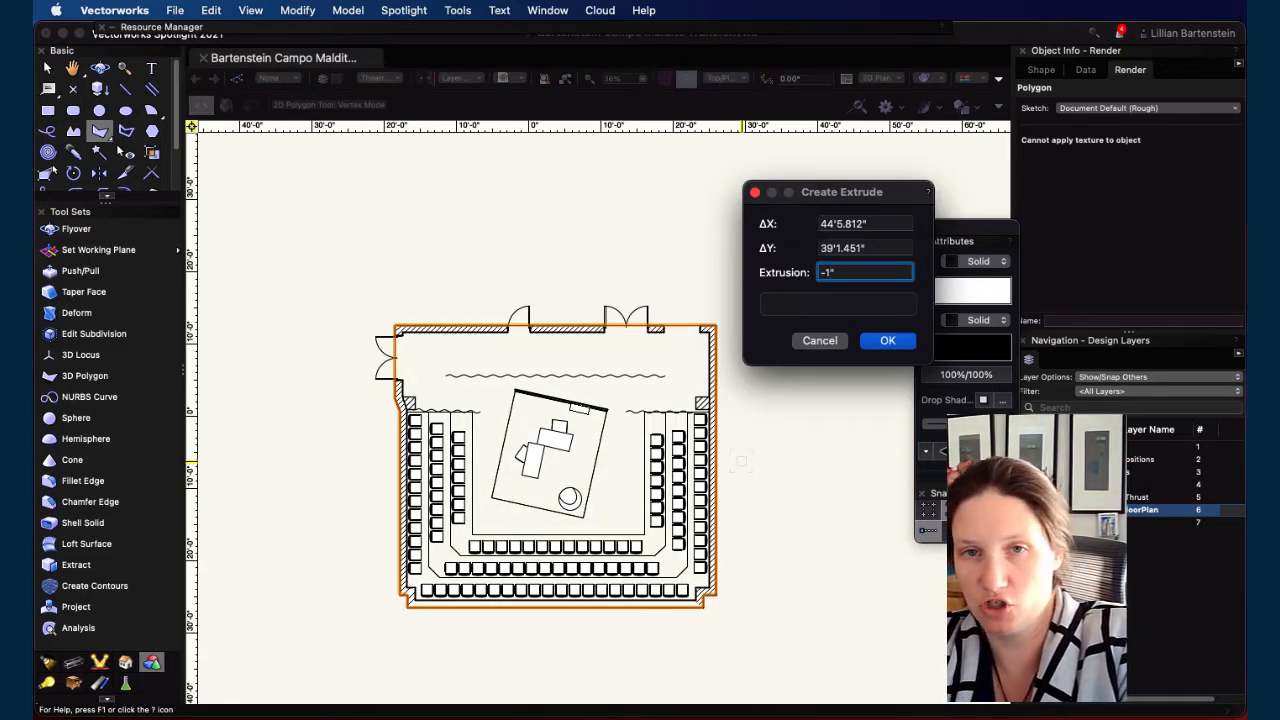
key(Return)
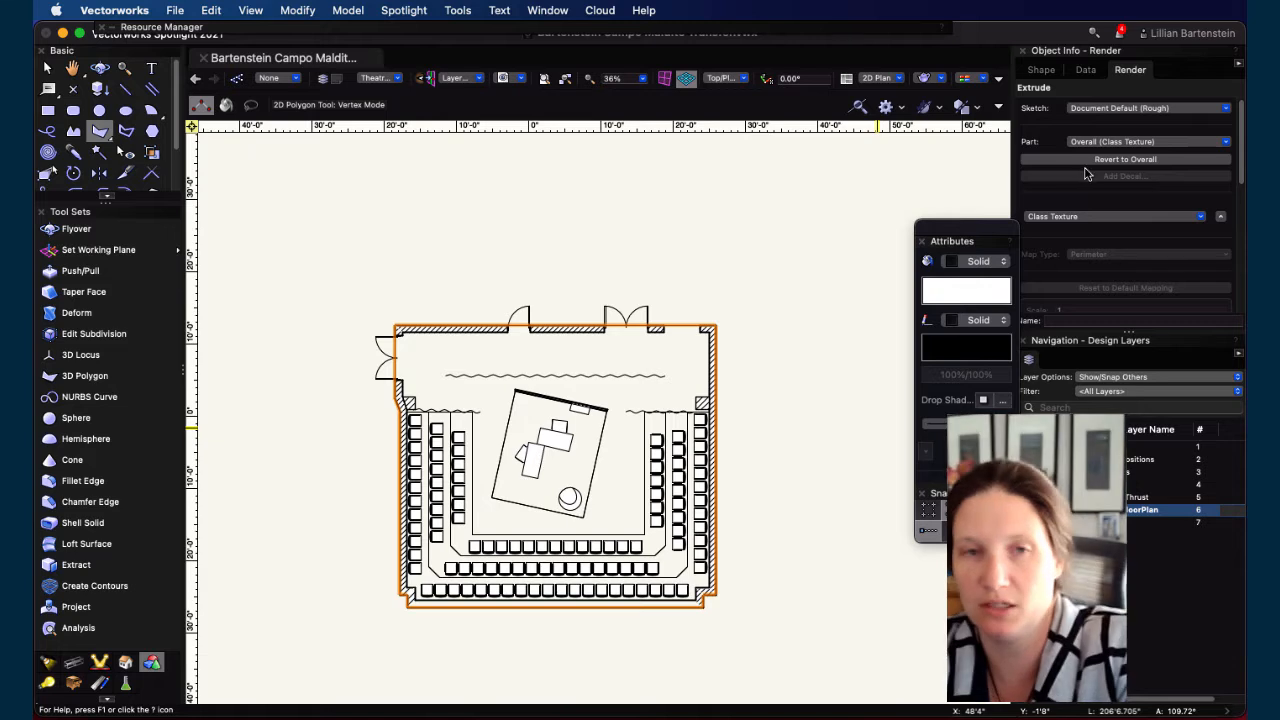
click(1042, 70)
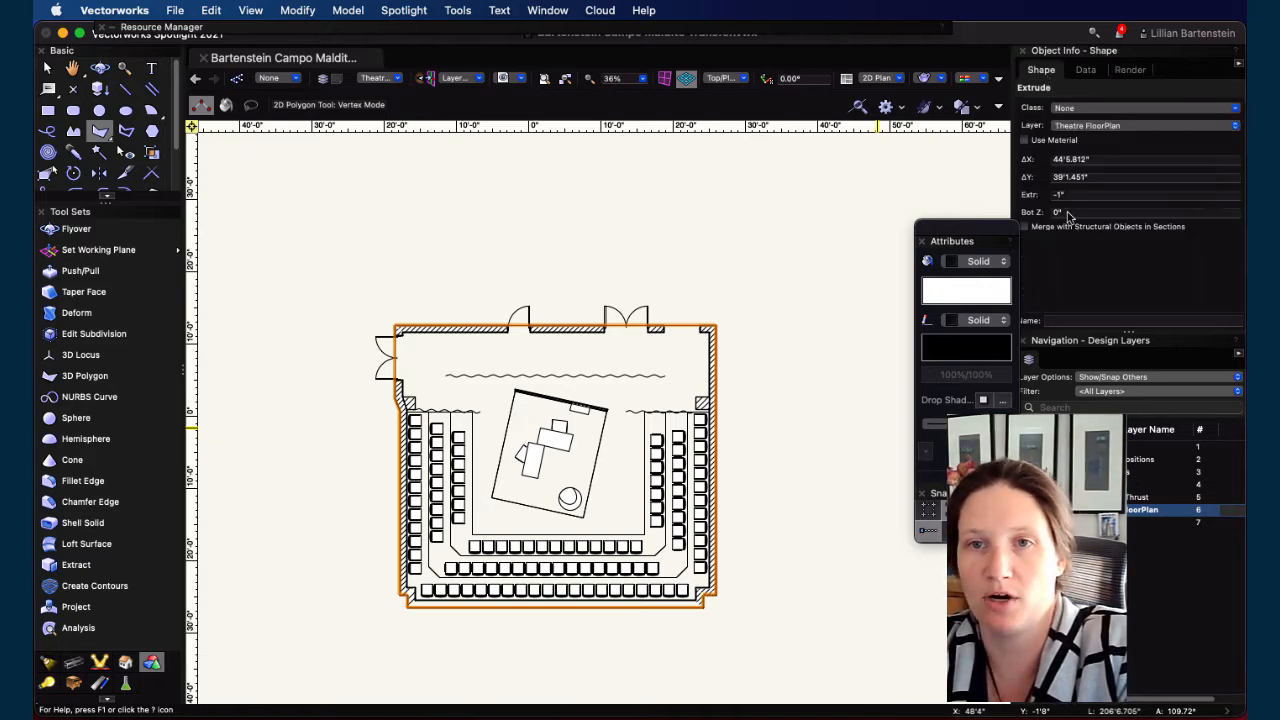
click(1060, 194)
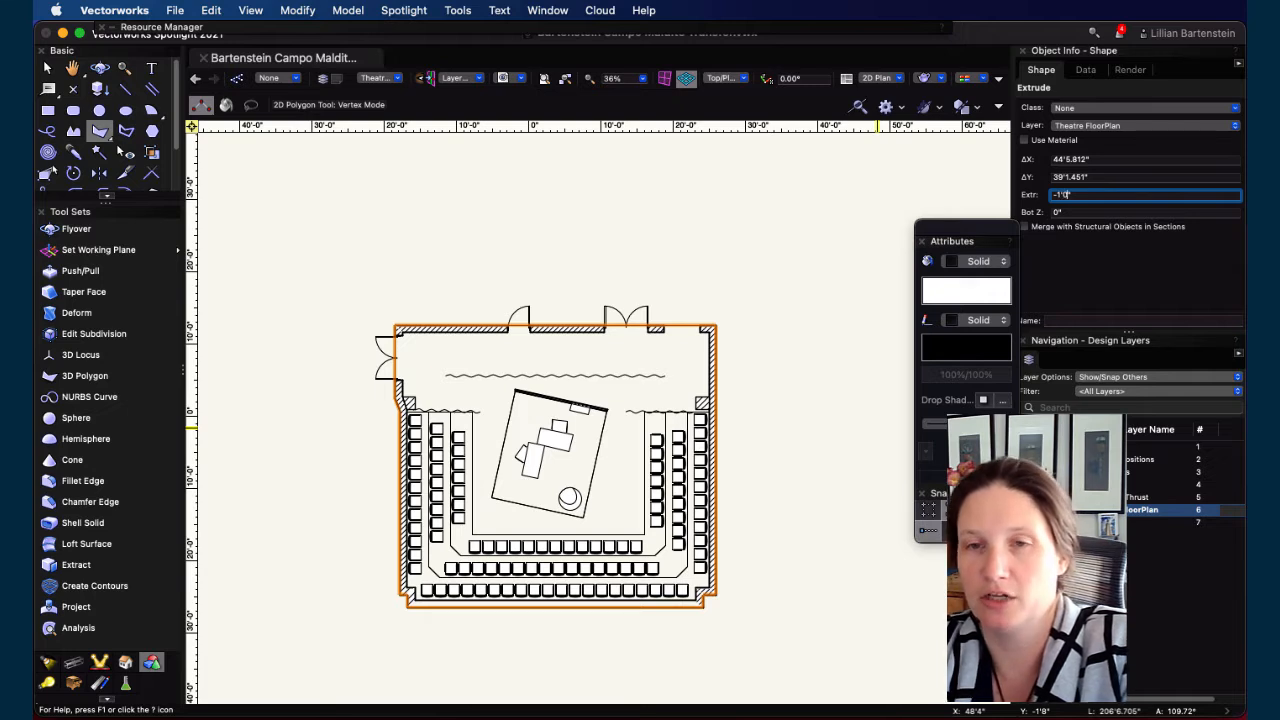
key(Return)
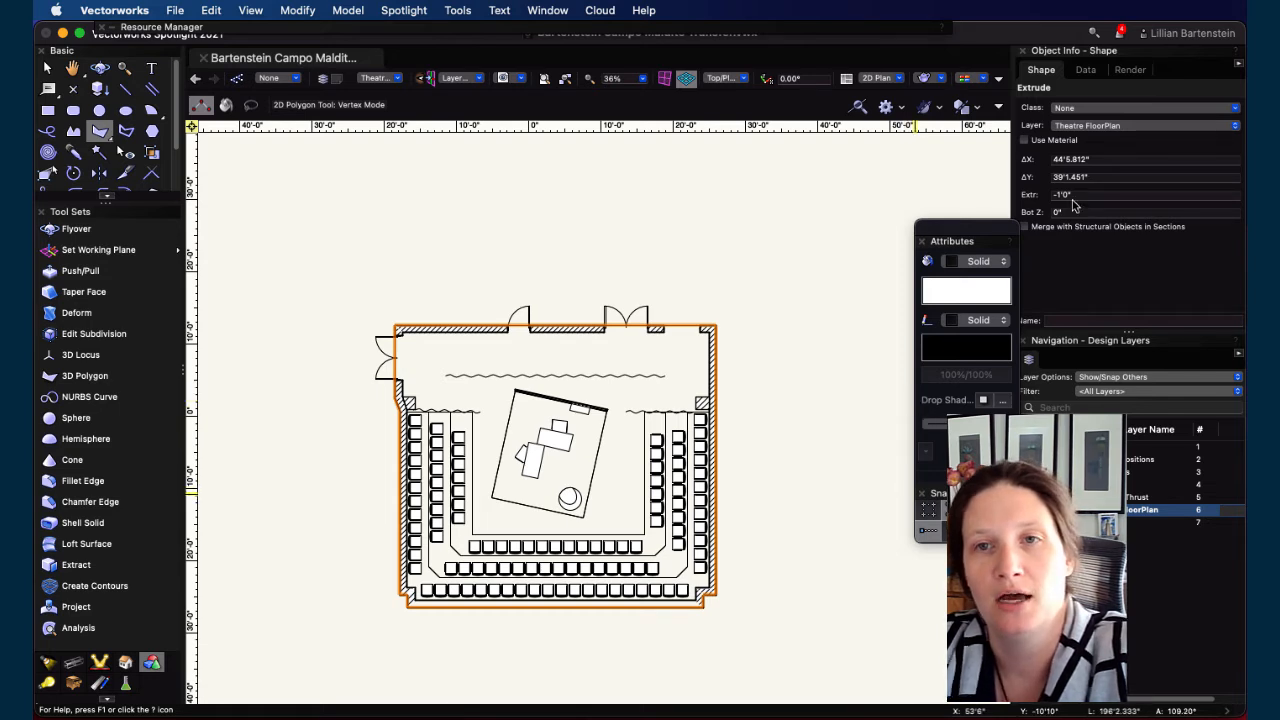
Apply the Johanson Design Black RT texture to the extruded theatre floor
click(1128, 72)
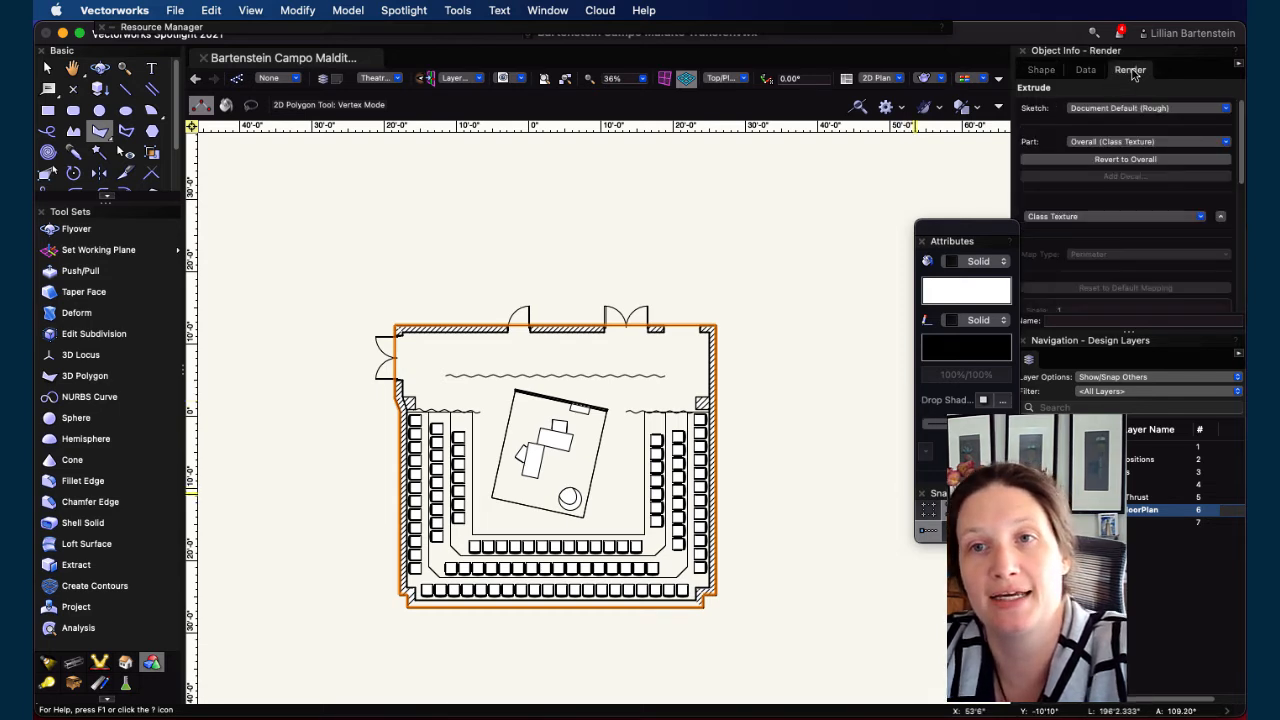
click(1176, 220)
click(1067, 264)
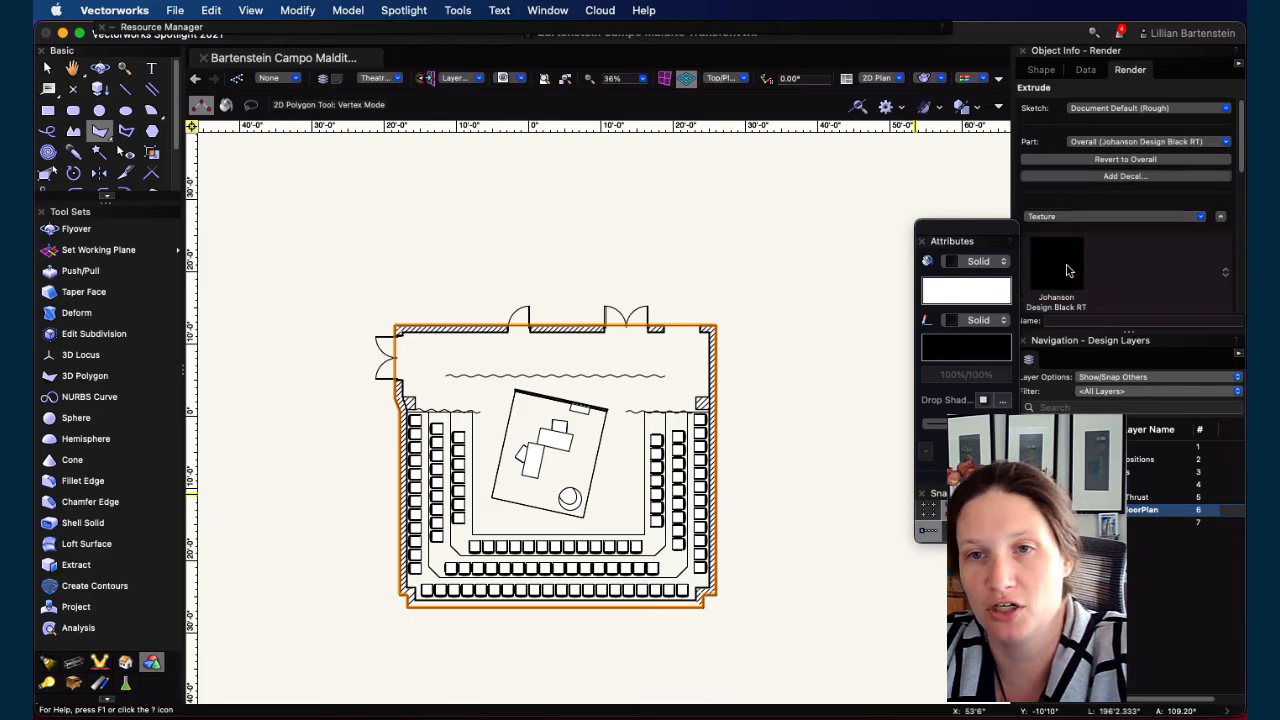
Browse the wood flooring libraries and the open file's own textures for the theatre floor without choosing a replacement
scroll(1104, 268, down, 1)
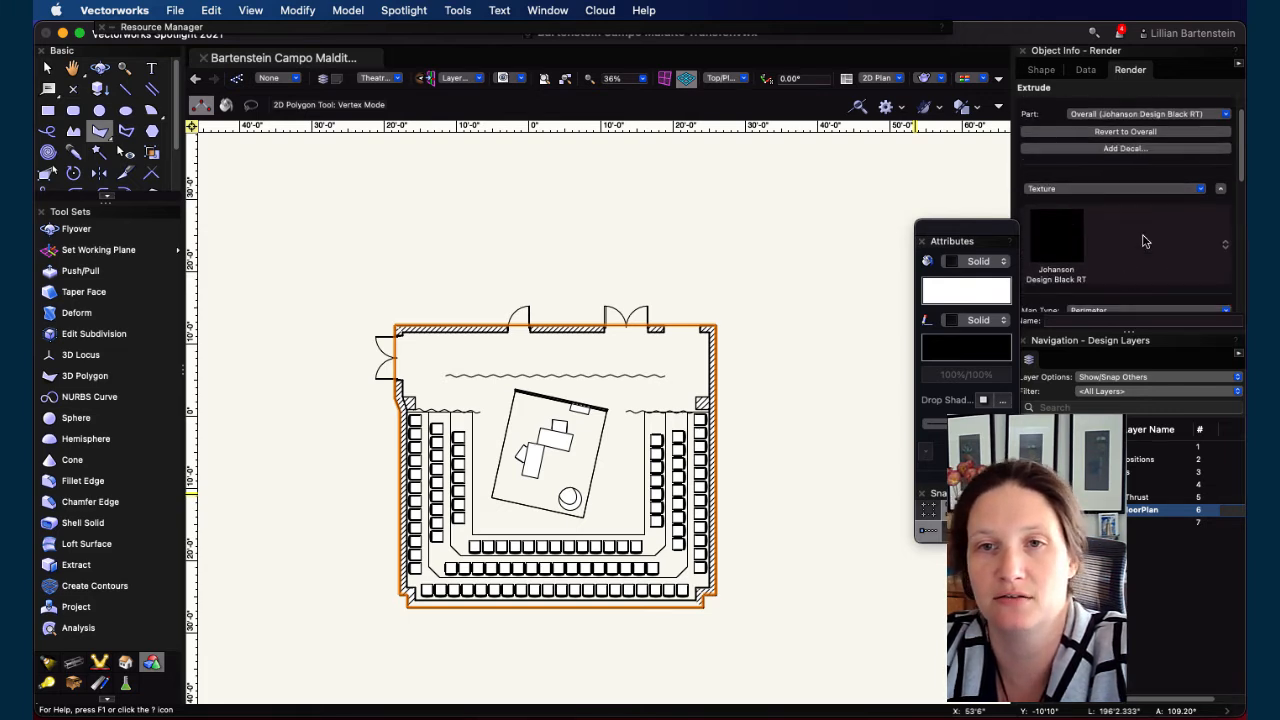
click(1226, 247)
scroll(582, 520, up, 10)
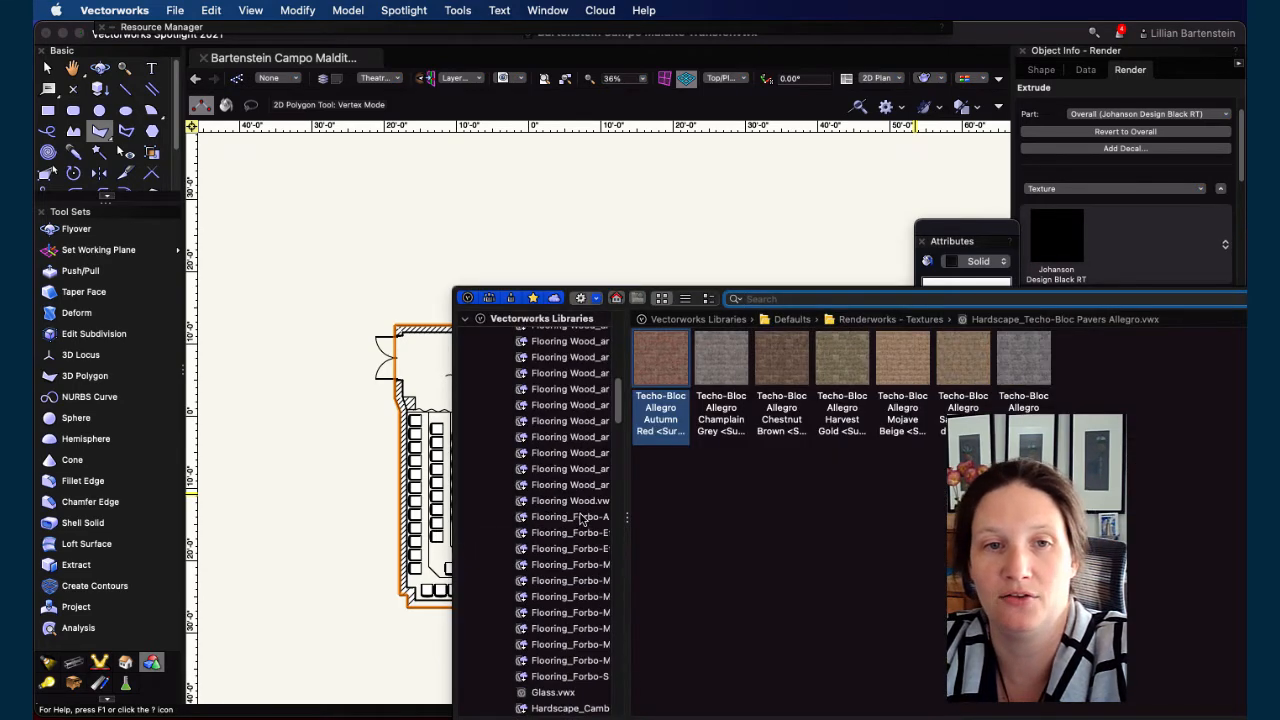
click(580, 442)
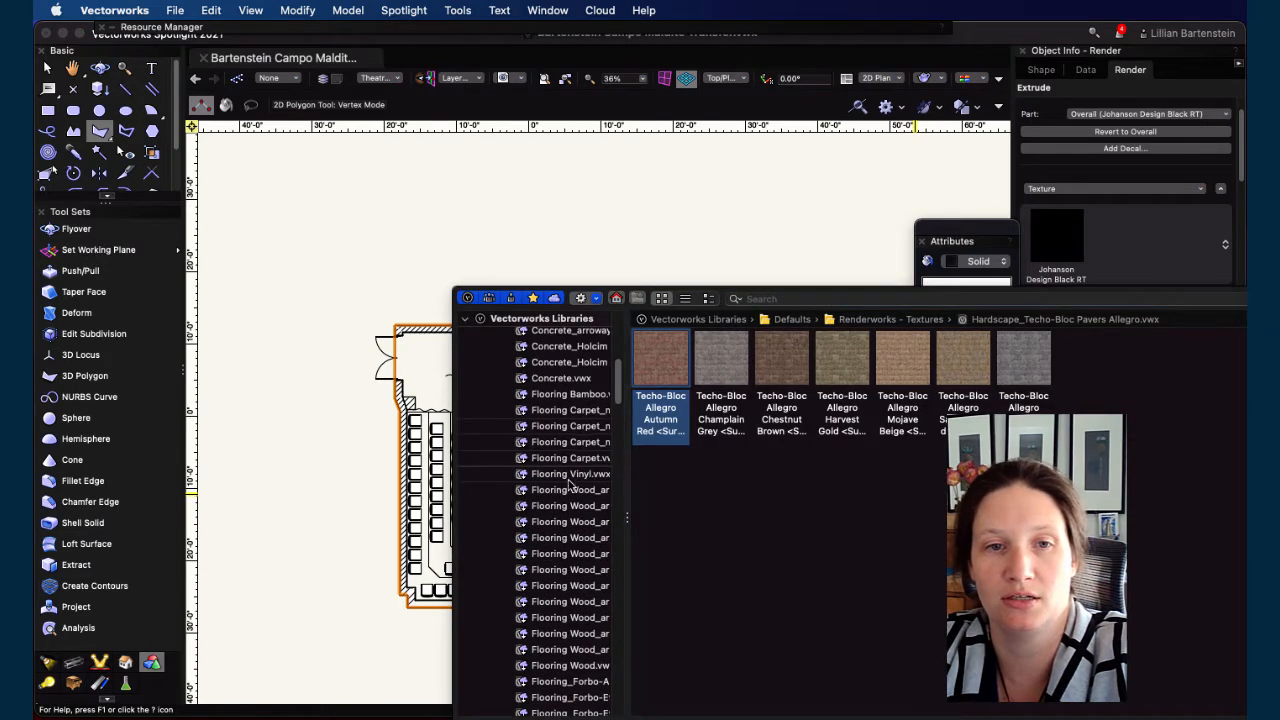
click(557, 600)
scroll(560, 450, up, 5)
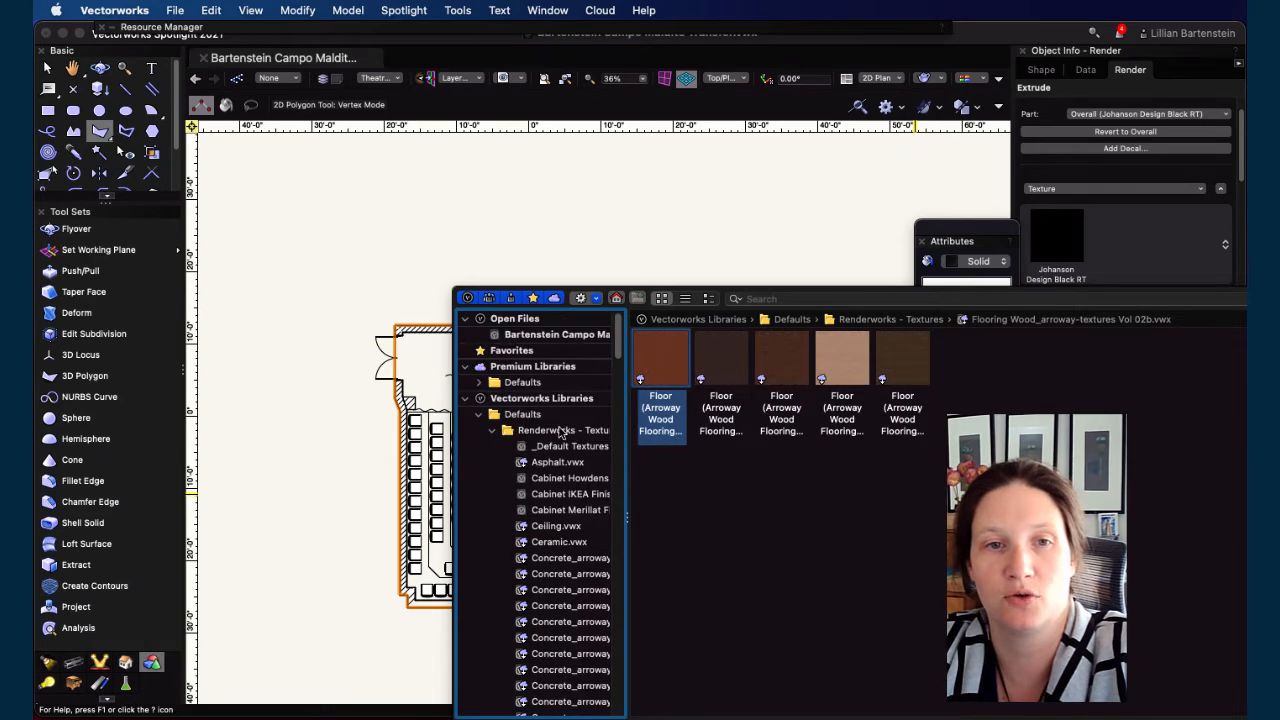
click(555, 335)
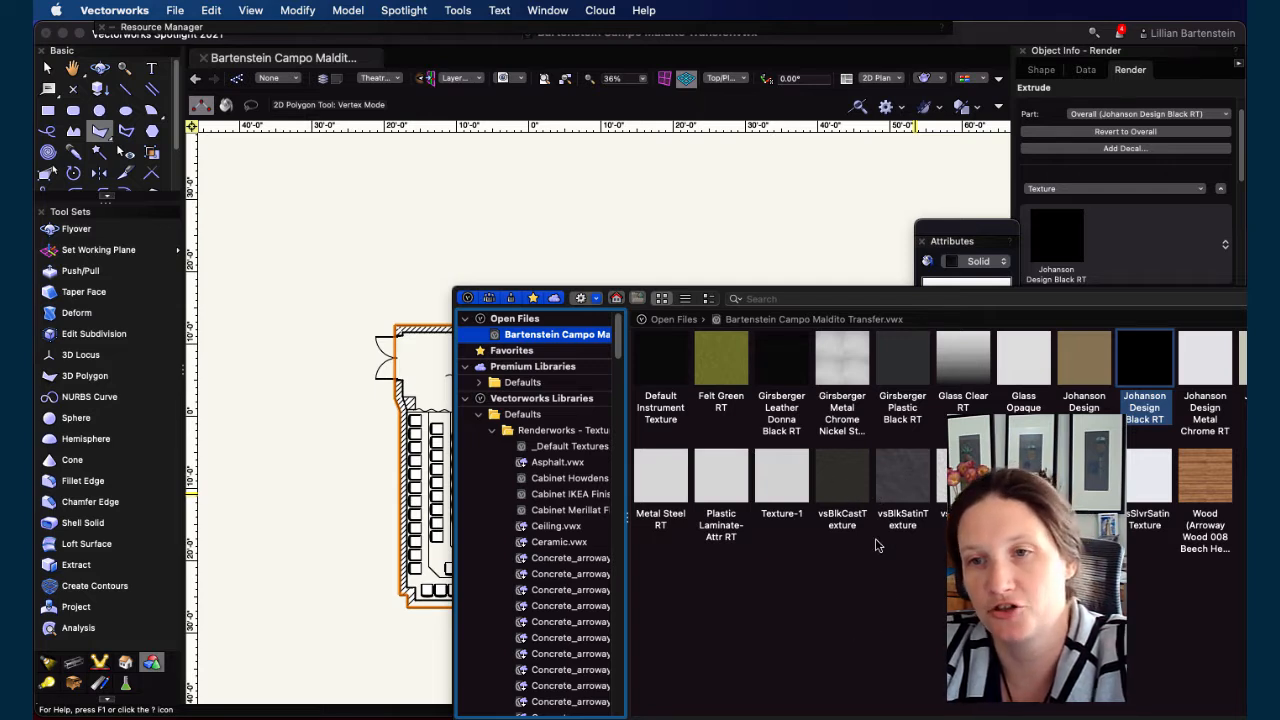
click(311, 389)
Show the theatre in a shaded render mode from an angled 3D view looking down into the room
super+middle_drag(724, 502, 540, 250)
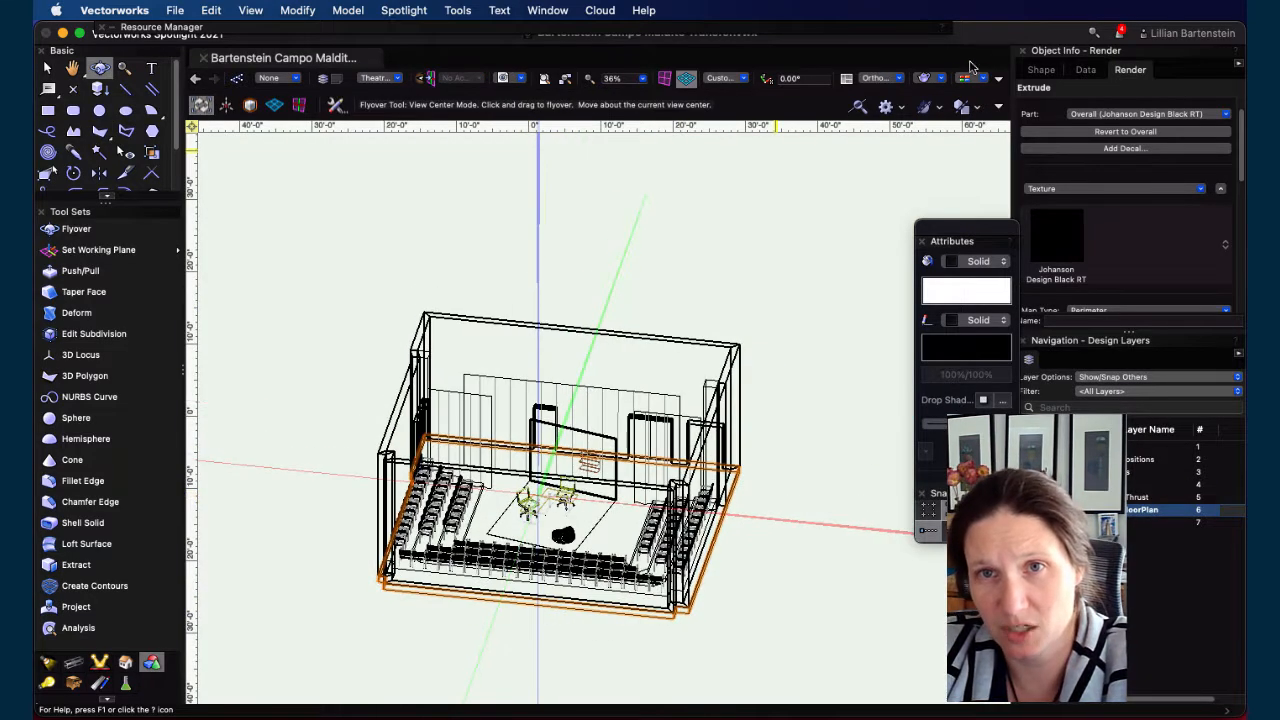
click(938, 78)
click(952, 206)
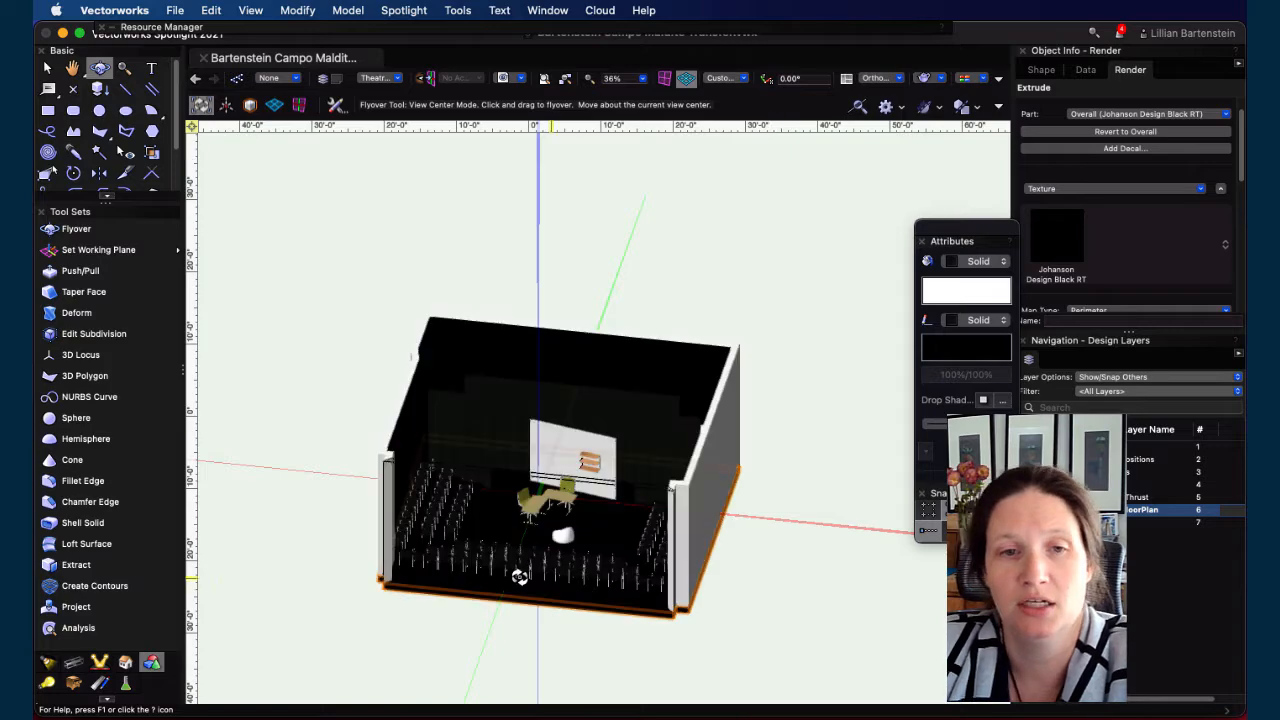
mouse_move(519, 576)
mouse_down()
mouse_move(466, 568)
mouse_move(591, 540)
mouse_move(380, 522)
mouse_move(360, 574)
mouse_move(763, 594)
mouse_move(706, 549)
mouse_move(640, 590)
mouse_move(580, 654)
mouse_move(397, 525)
mouse_move(830, 510)
mouse_move(895, 528)
mouse_move(883, 606)
mouse_move(755, 570)
mouse_up()
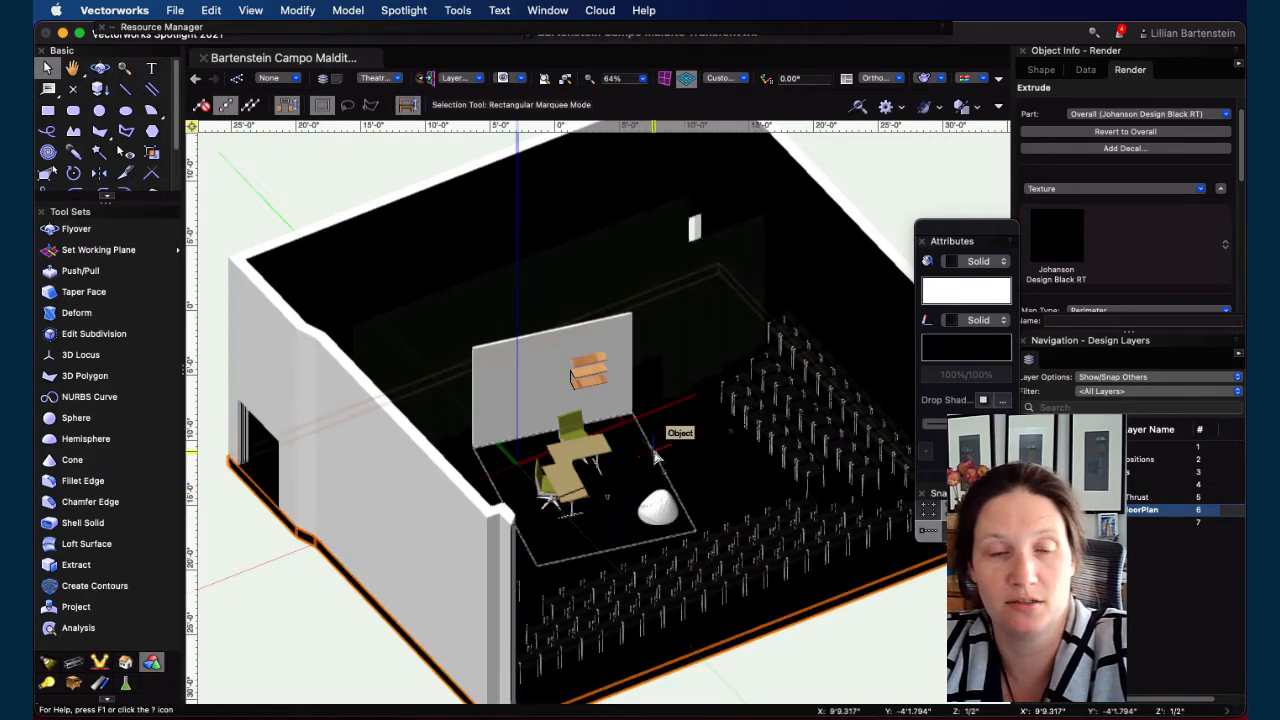
Make the Scenery layer active and switch the stage floor under the furniture from its class texture to an individual texture
click(1112, 484)
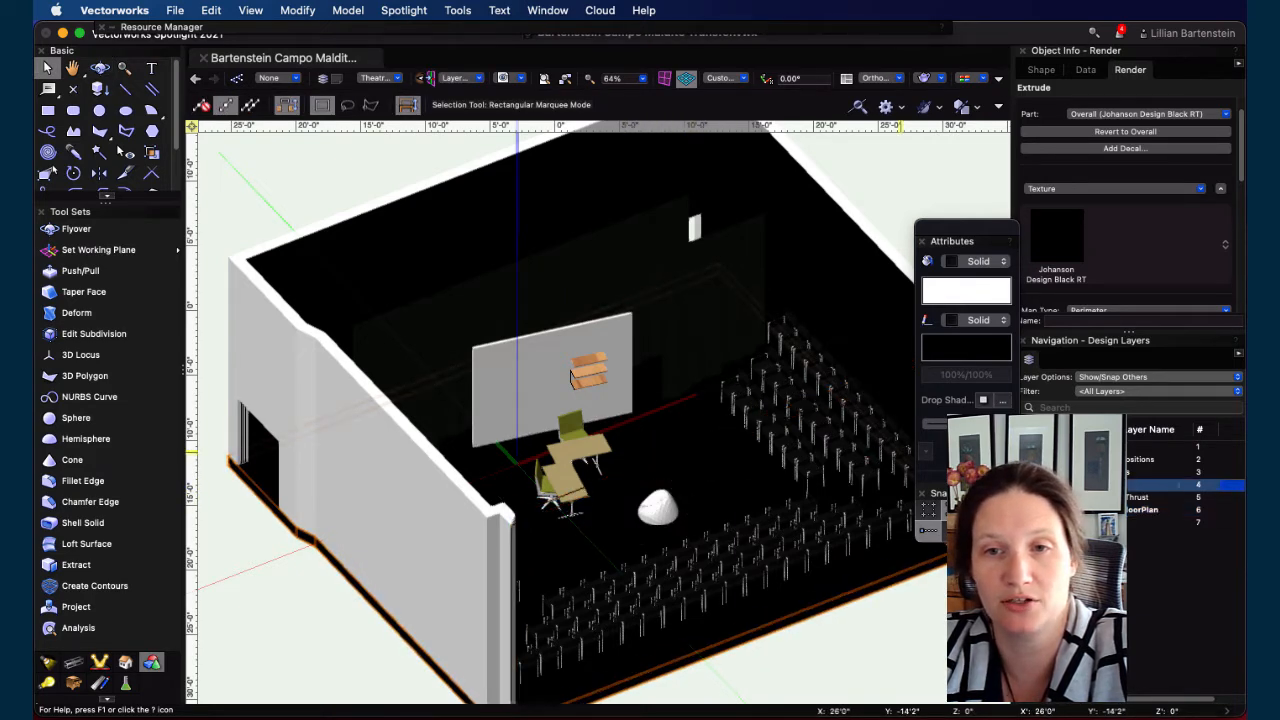
click(660, 468)
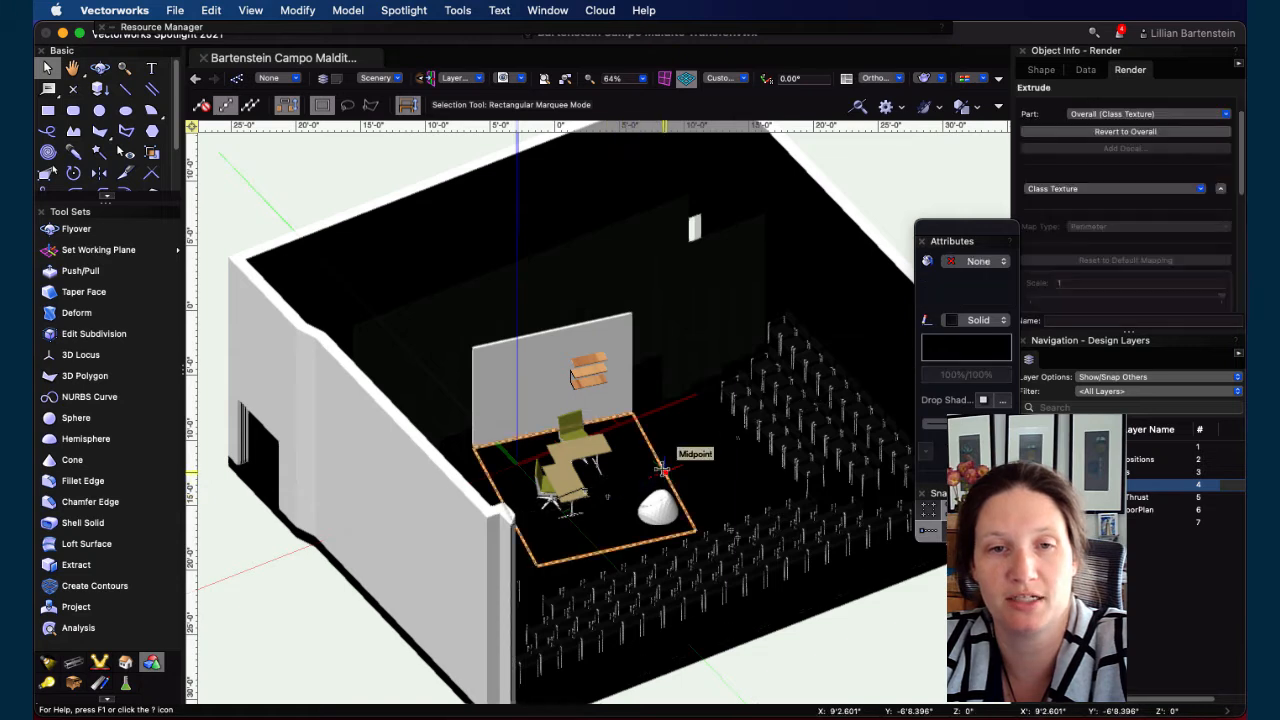
click(1213, 189)
click(1131, 240)
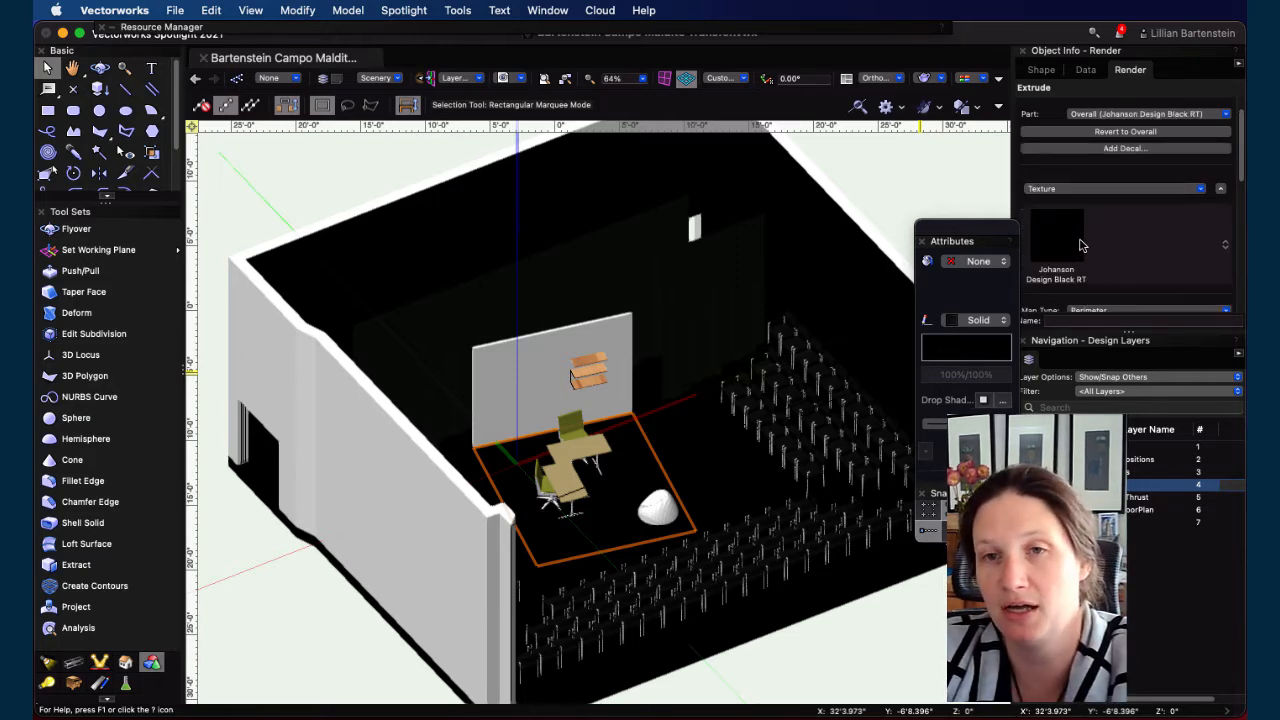
Search the texture libraries for "wood floor" and apply the Arroway Wood Flooring Merbau Parquet texture to the stage floor
click(1074, 246)
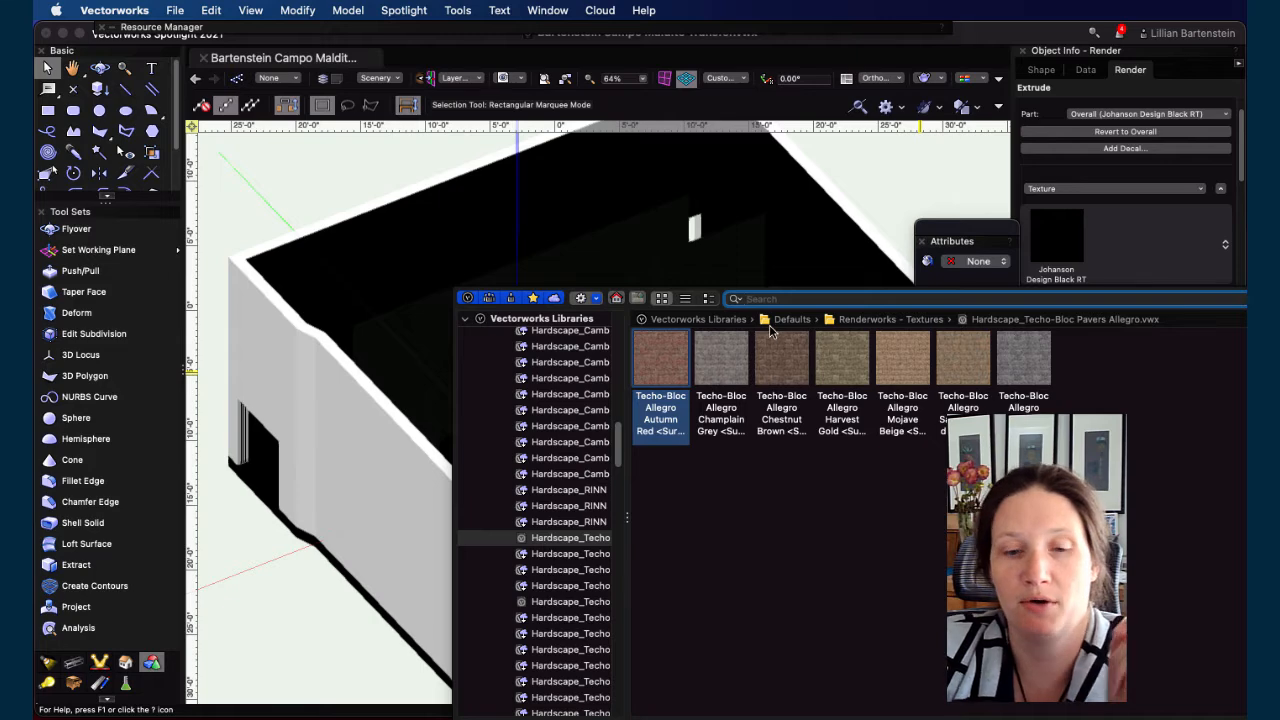
text(wood)
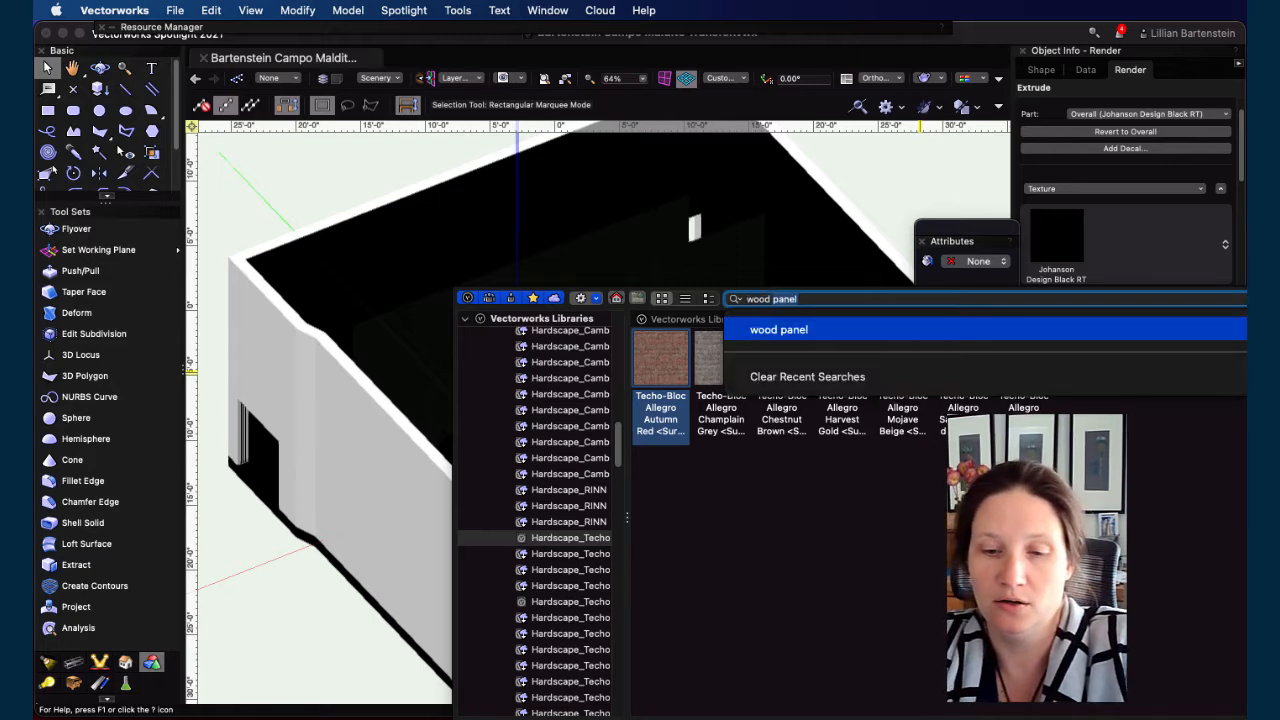
text( floor)
key(Return)
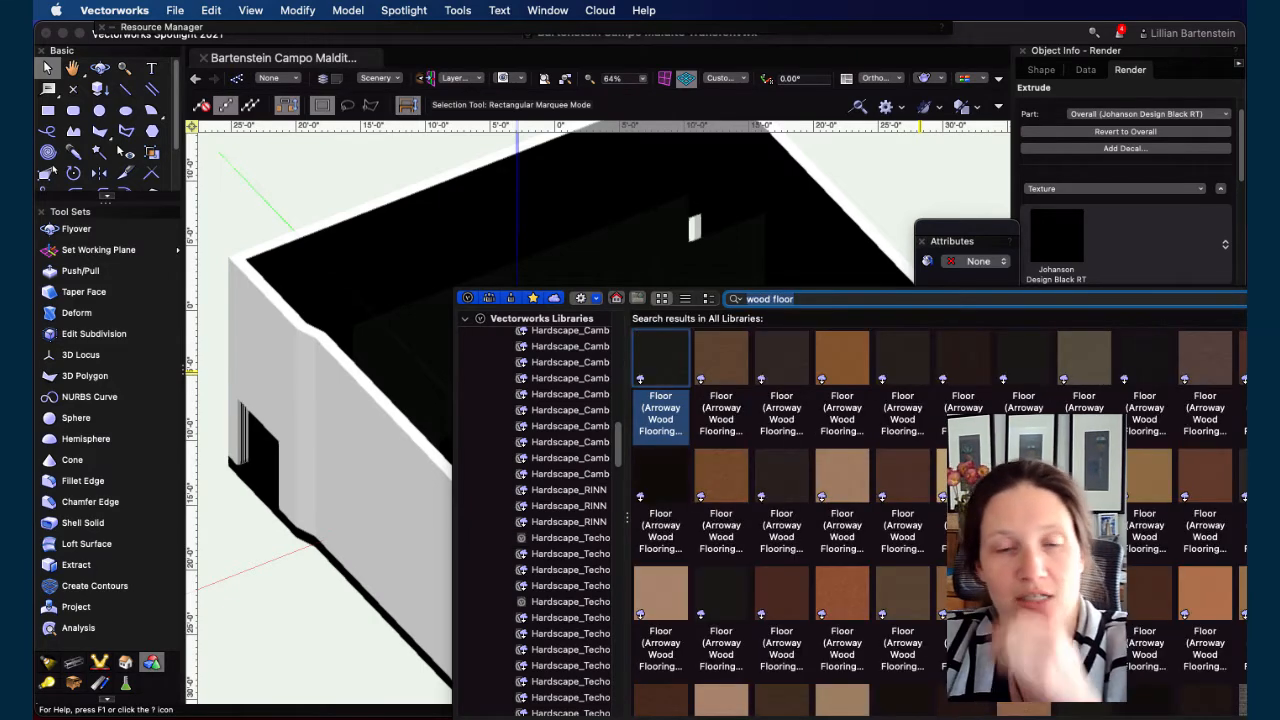
scroll(900, 495, down, 5)
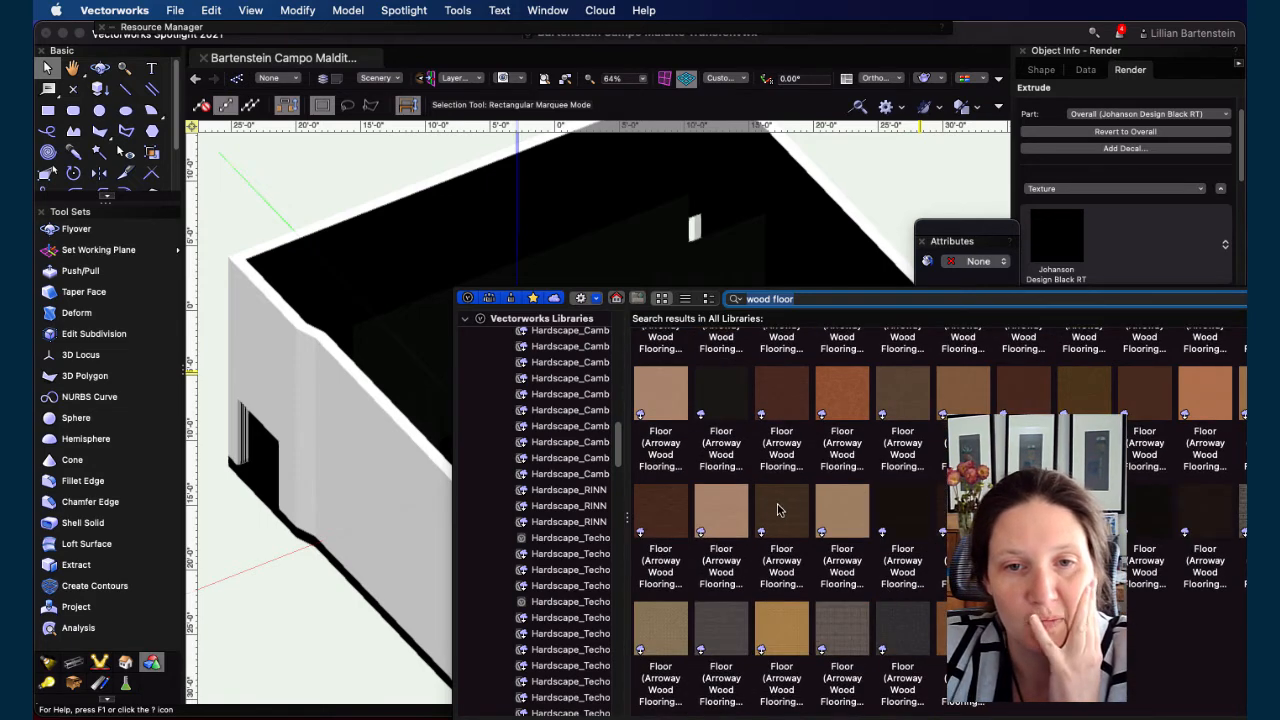
scroll(780, 500, up, 2)
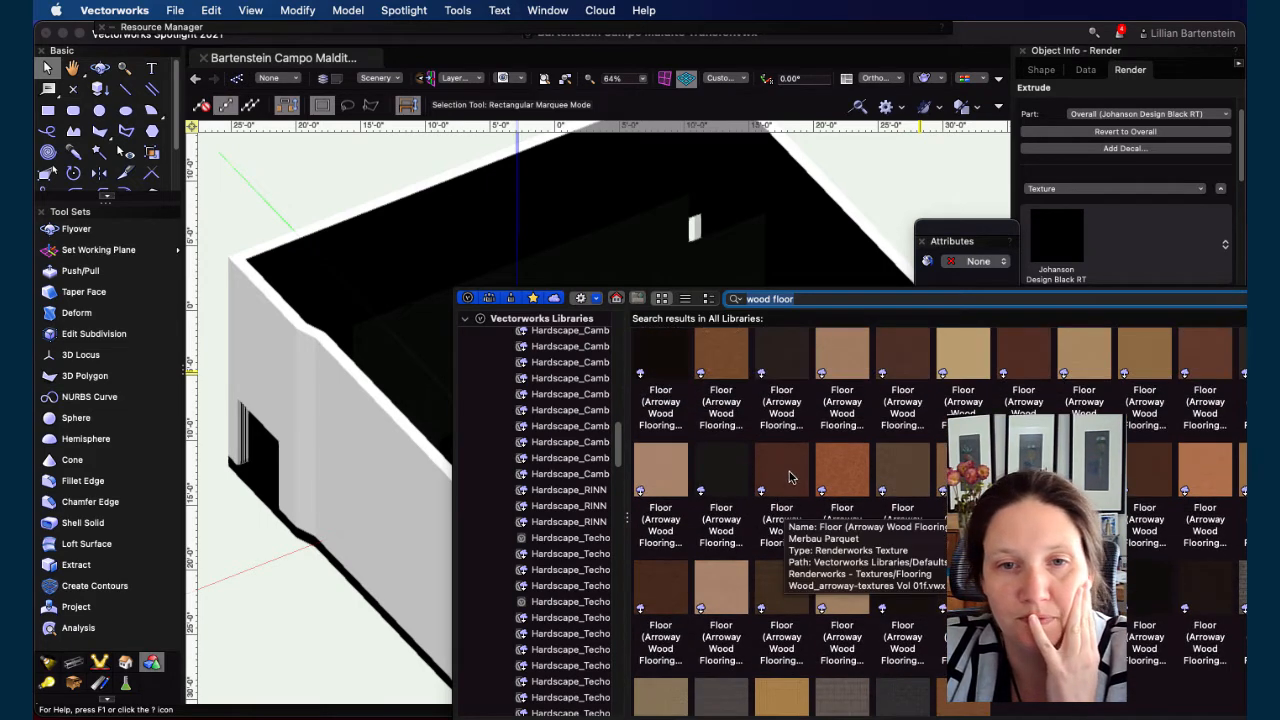
click(787, 478)
double_click(787, 478)
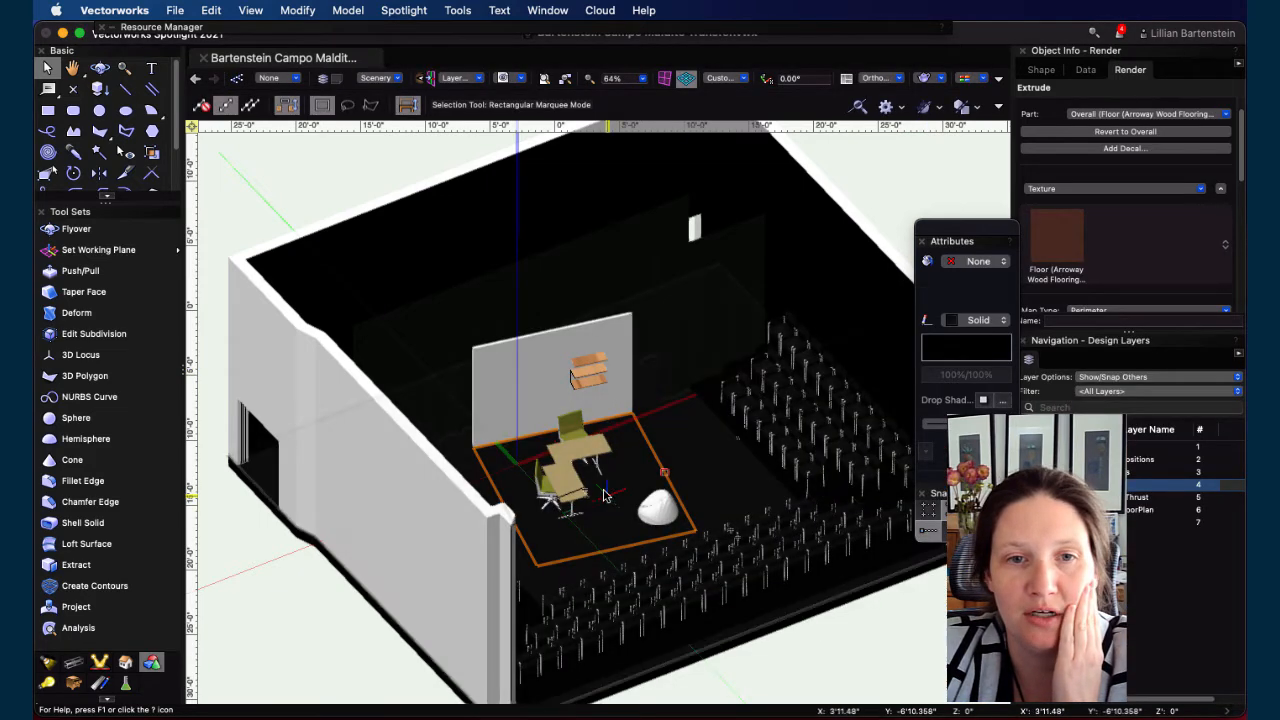
Inspect the stage floor from the audience side and set its fill style to Solid
scroll(689, 490, up, 6)
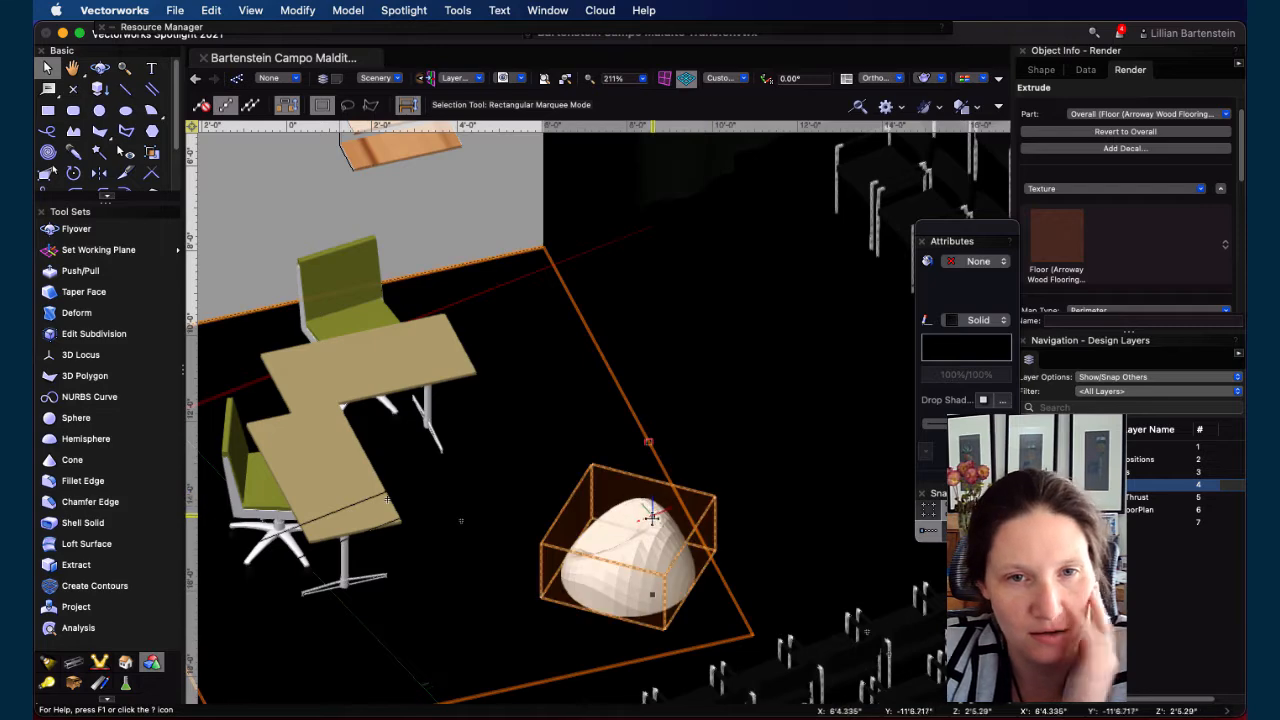
key(shift+c)
drag(600, 521, 609, 477)
drag(435, 542, 930, 680)
drag(597, 326, 266, 464)
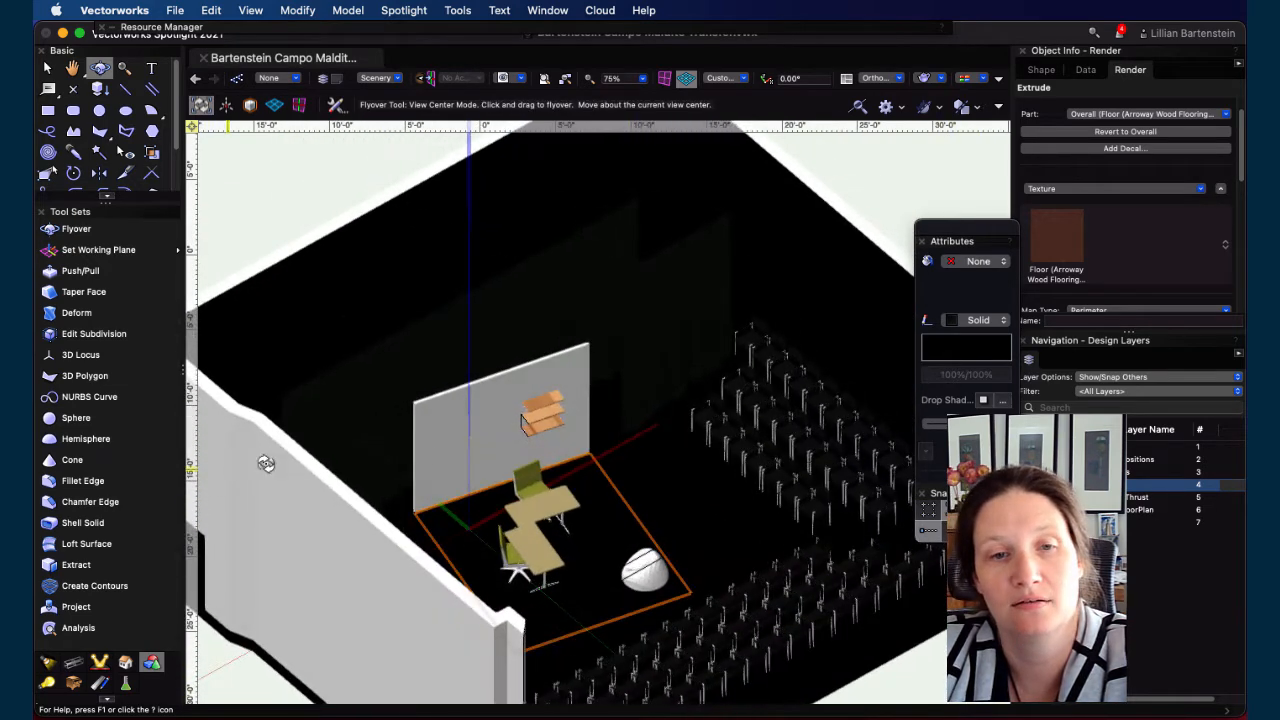
drag(674, 490, 425, 429)
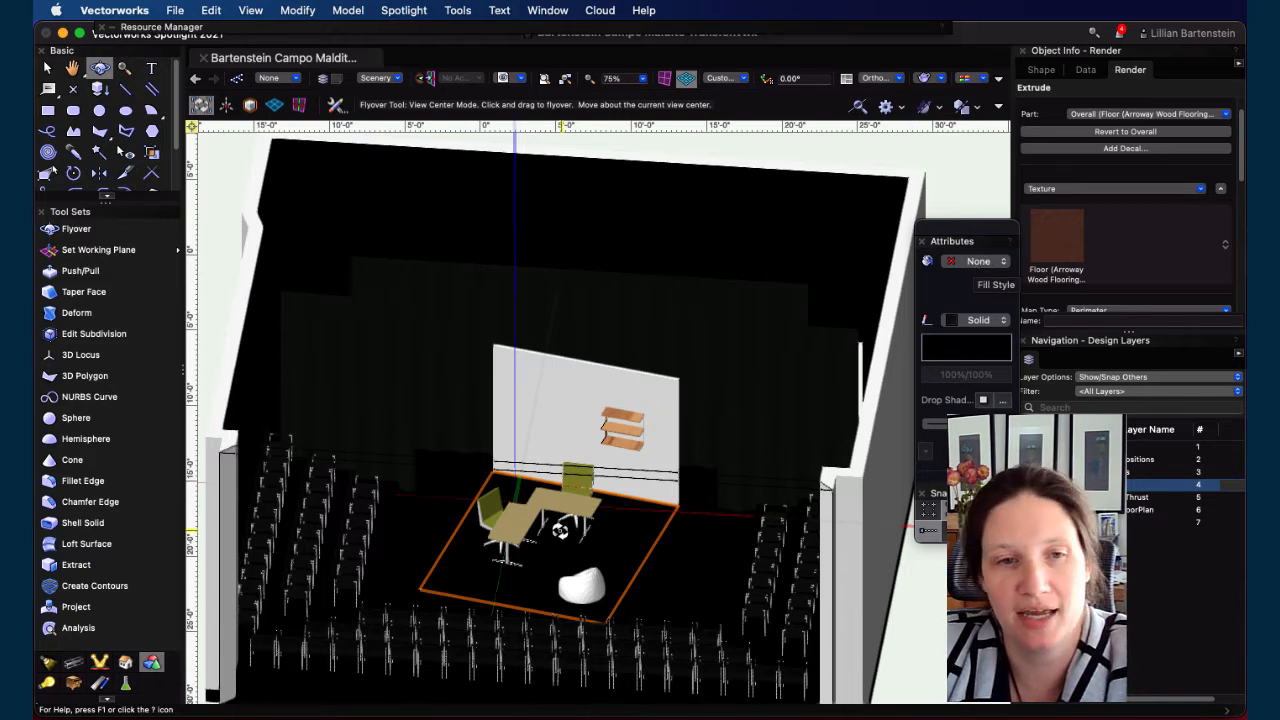
click(984, 261)
click(982, 278)
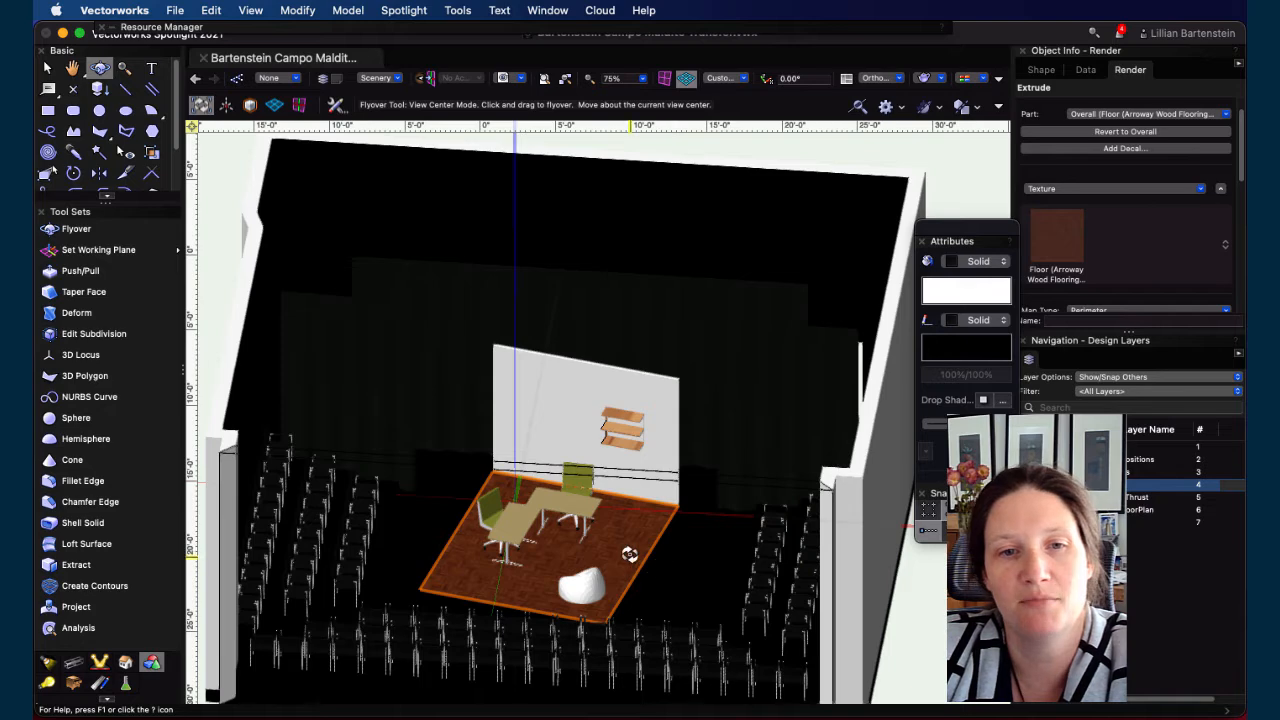
Replace the stage floor's texture with the orange-brown herringbone wood from Flooring Wood_arroway-textures Vol 01f
scroll(605, 550, up, 3)
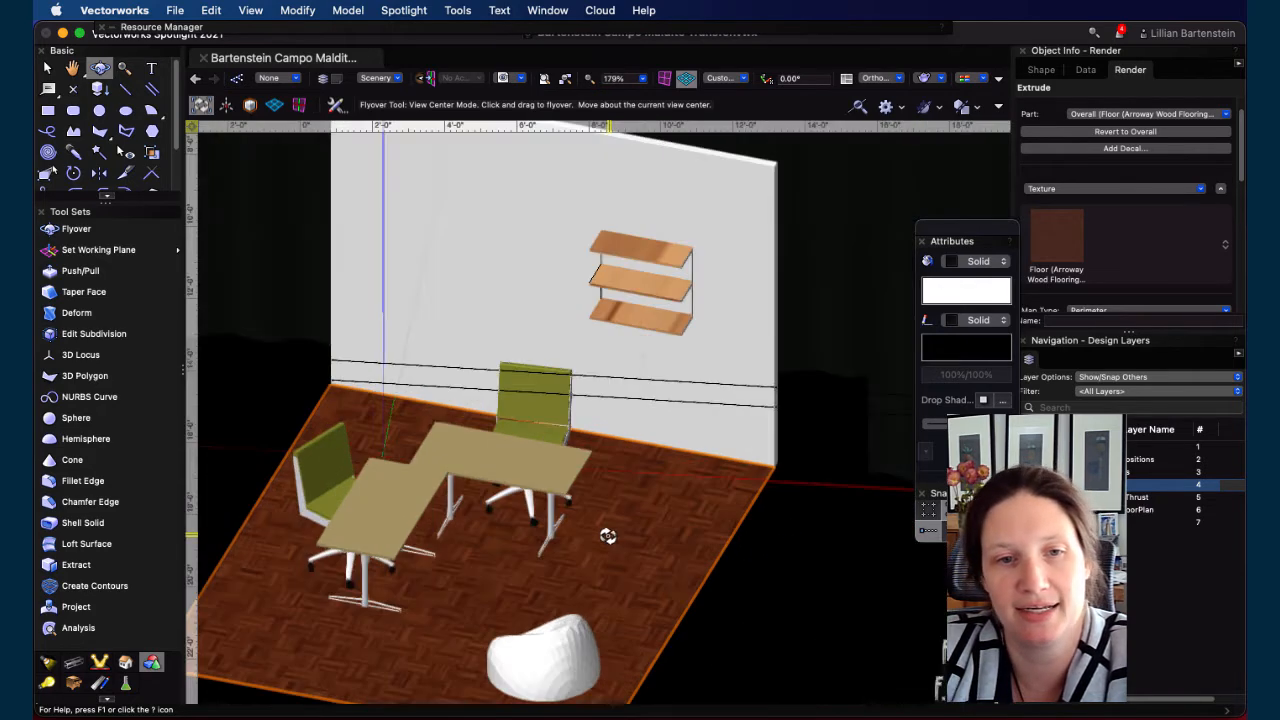
click(1065, 250)
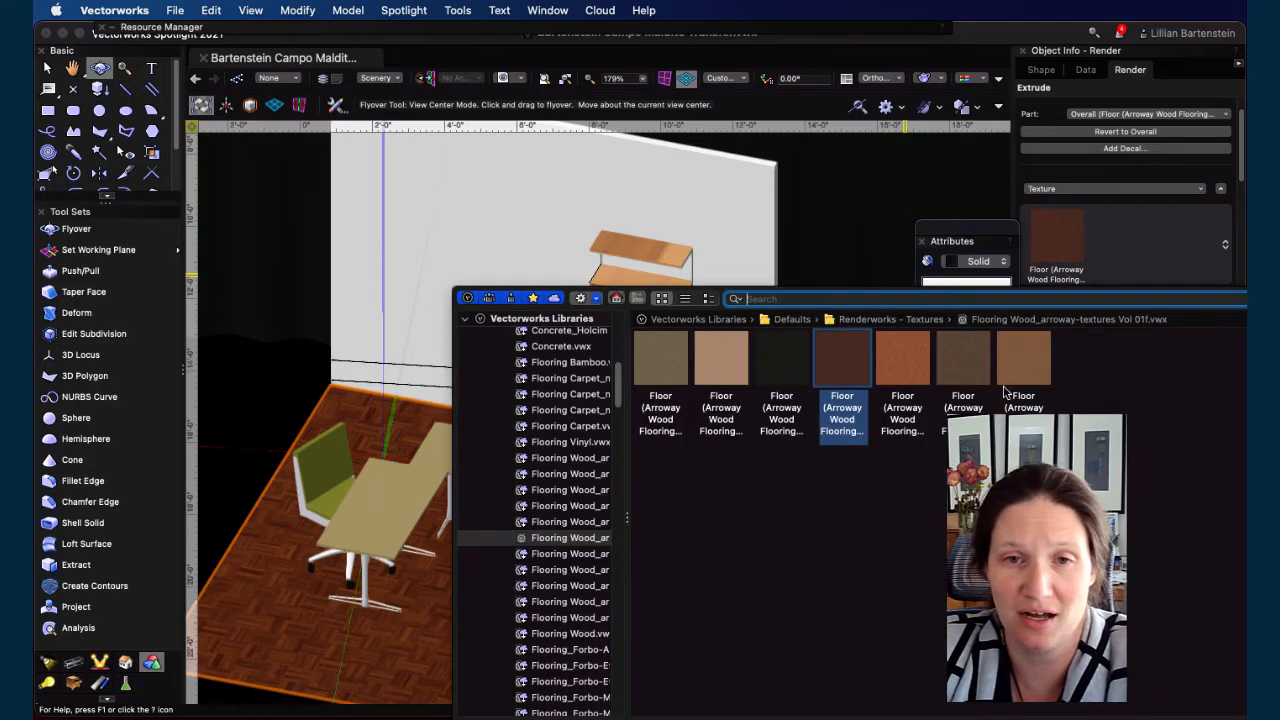
double_click(910, 368)
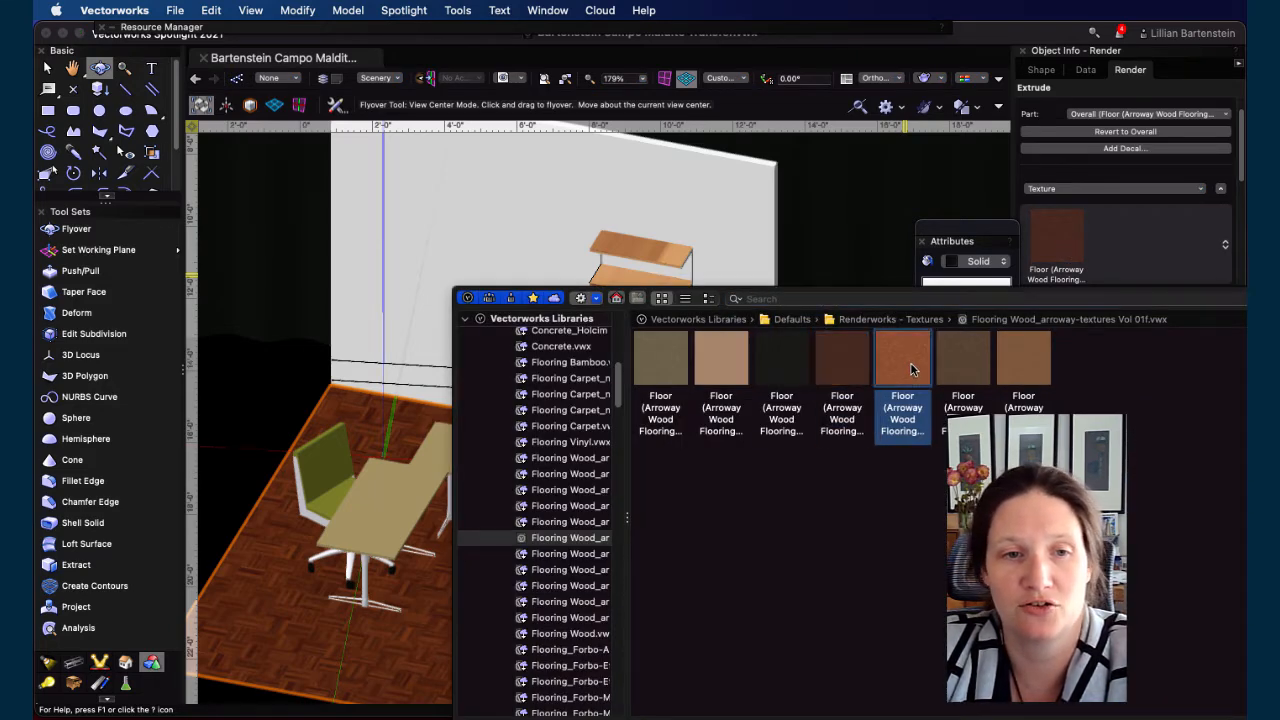
Browse the Arroway wood flooring libraries and replace the stage floor's texture with the first dark brown wood from Flooring Wood_arroway-textures Vol 01b
click(1051, 229)
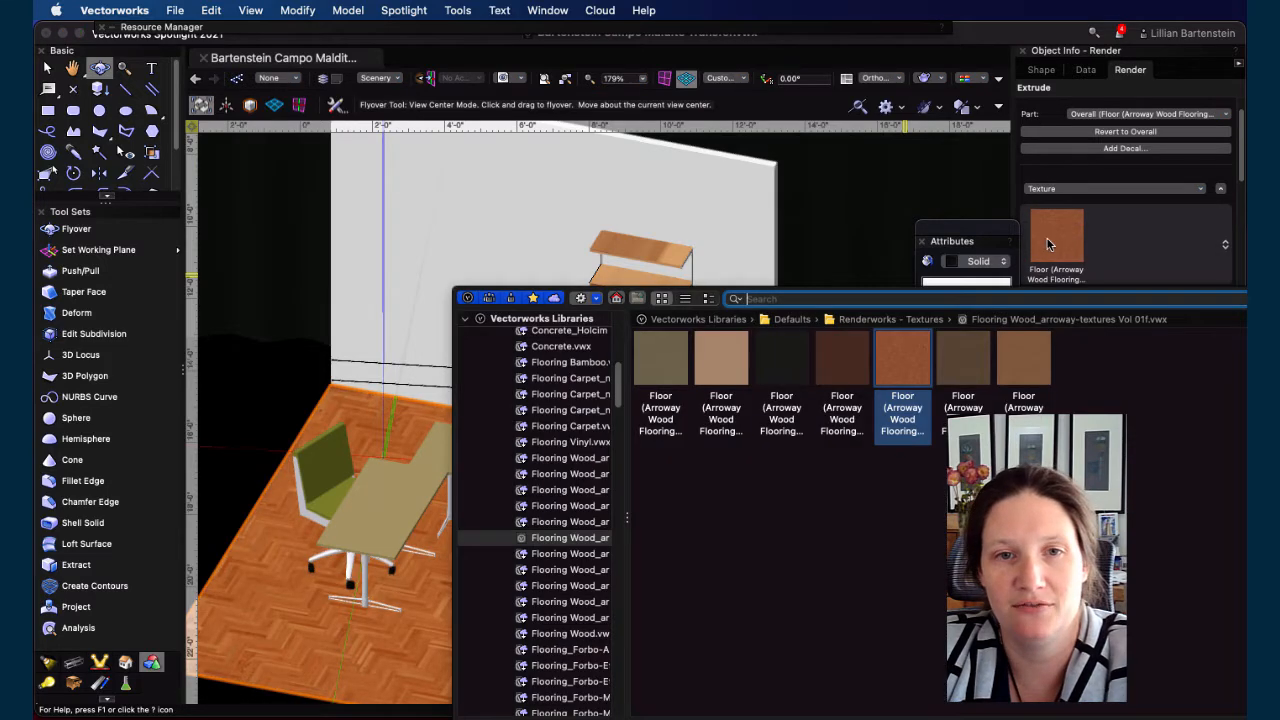
click(556, 558)
click(562, 585)
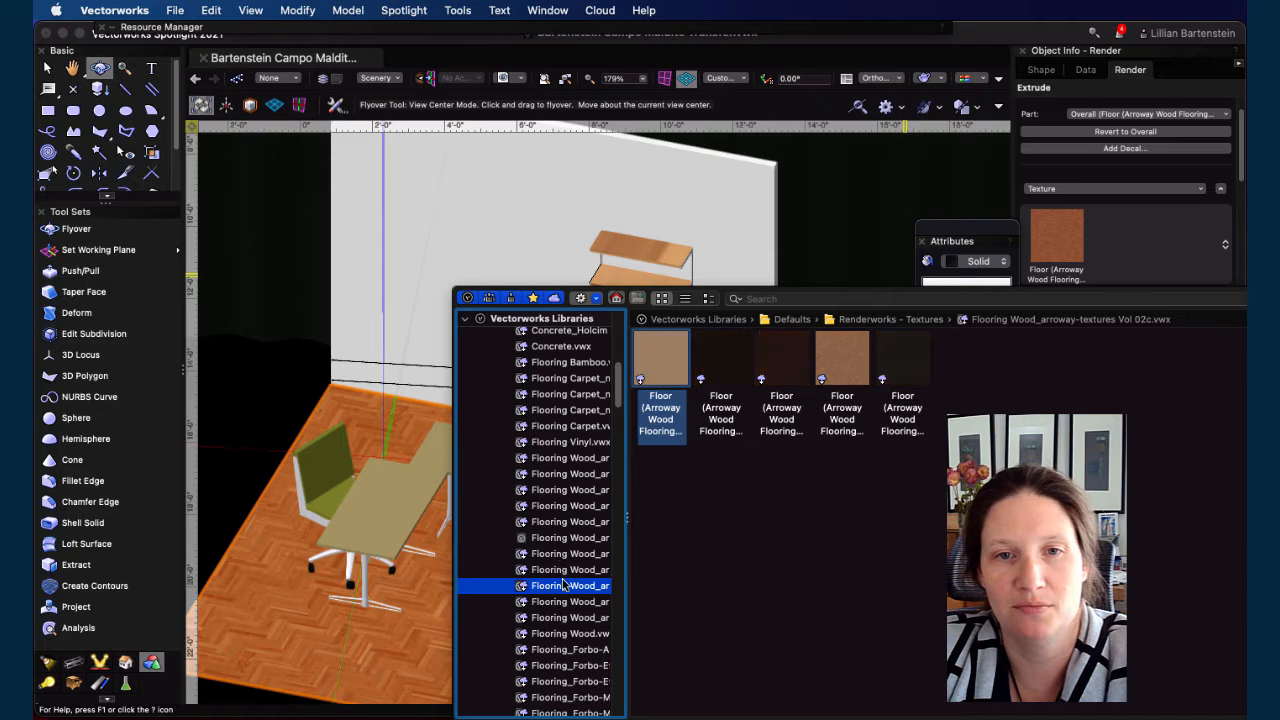
drag(625, 703, 833, 690)
click(589, 461)
click(586, 446)
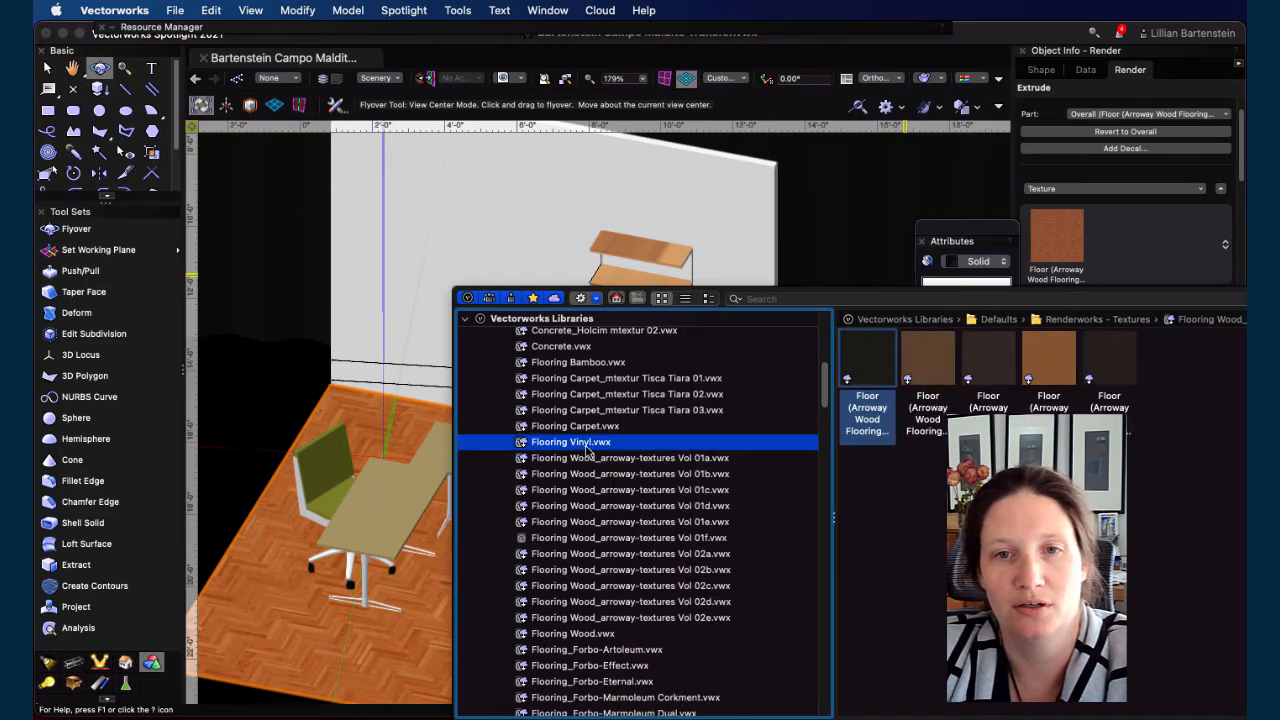
click(584, 458)
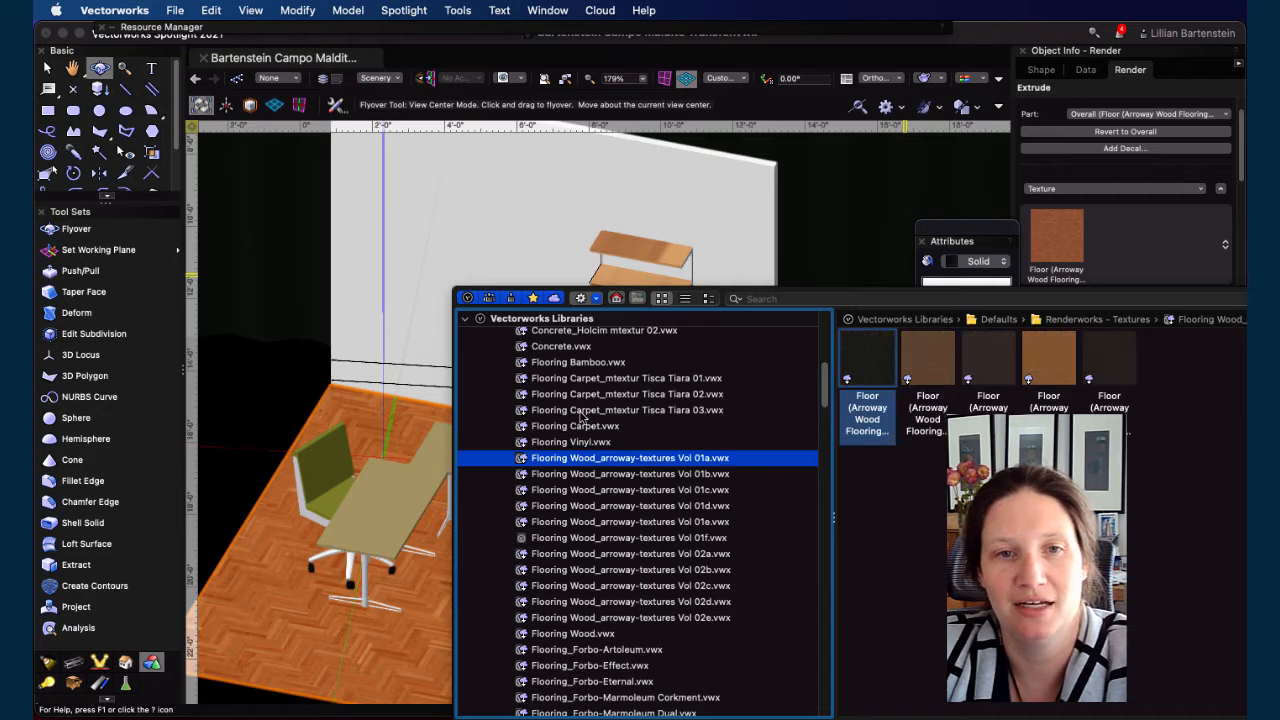
click(594, 490)
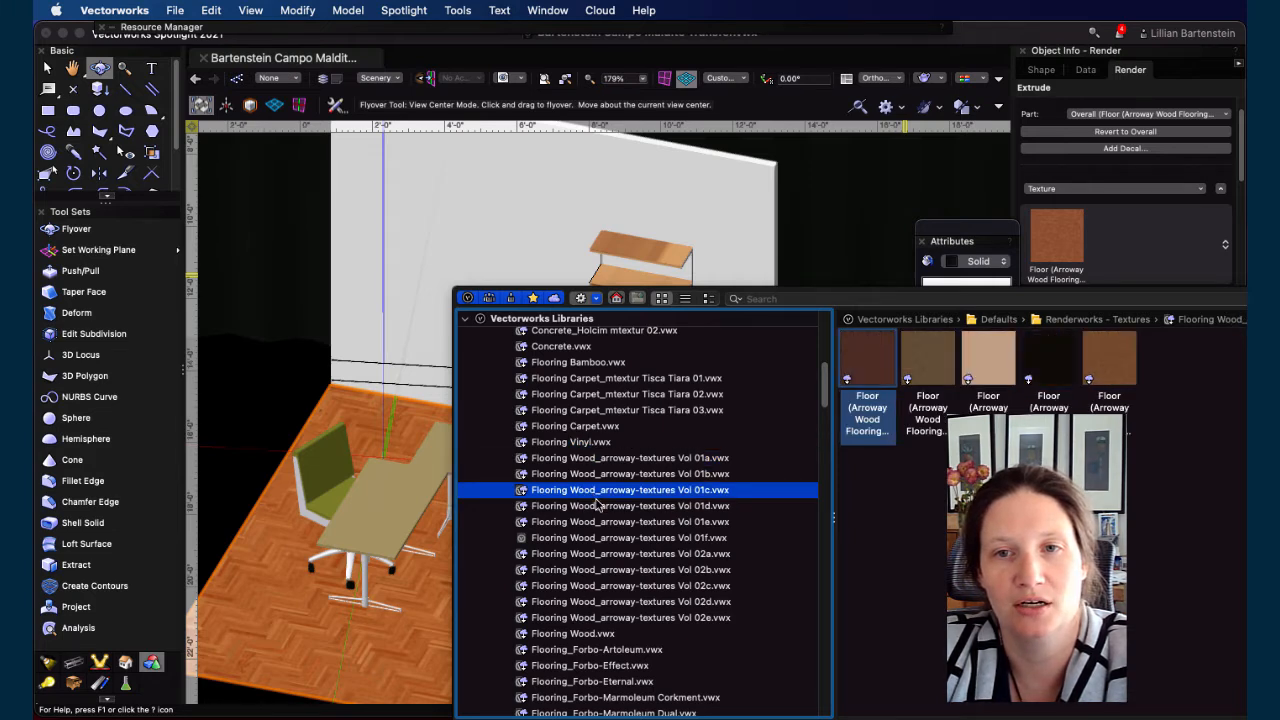
click(598, 474)
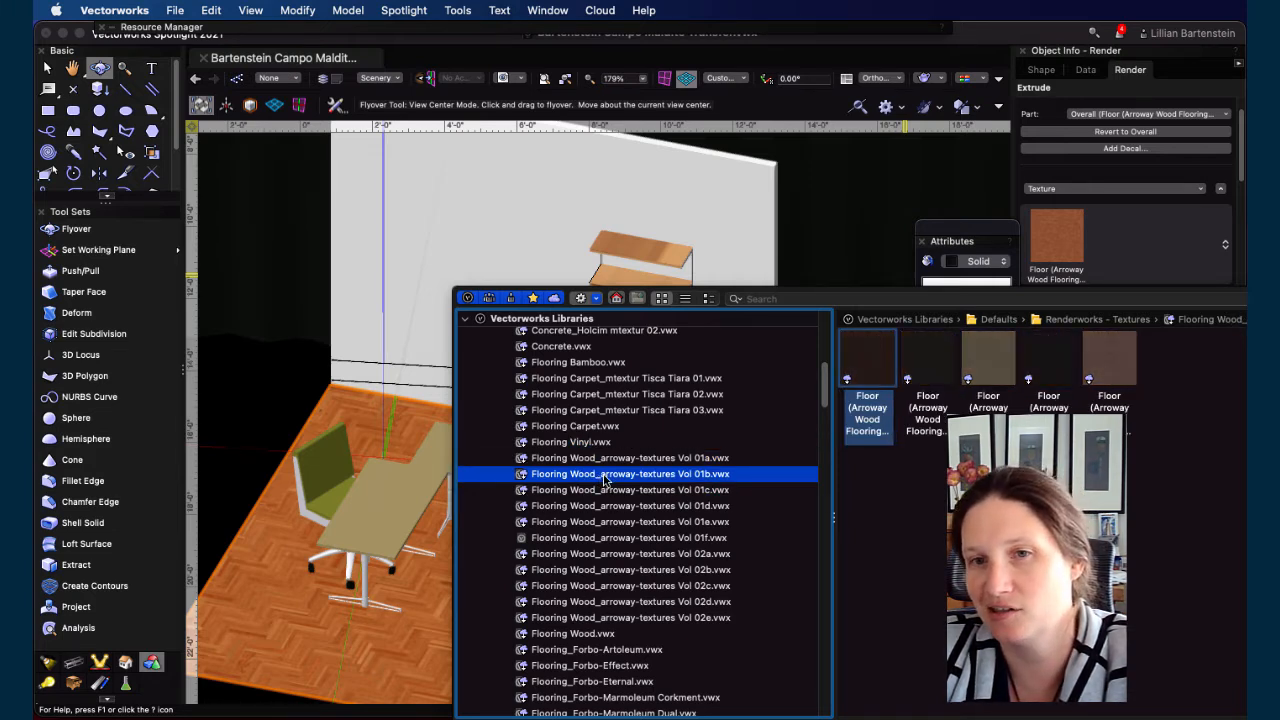
double_click(870, 358)
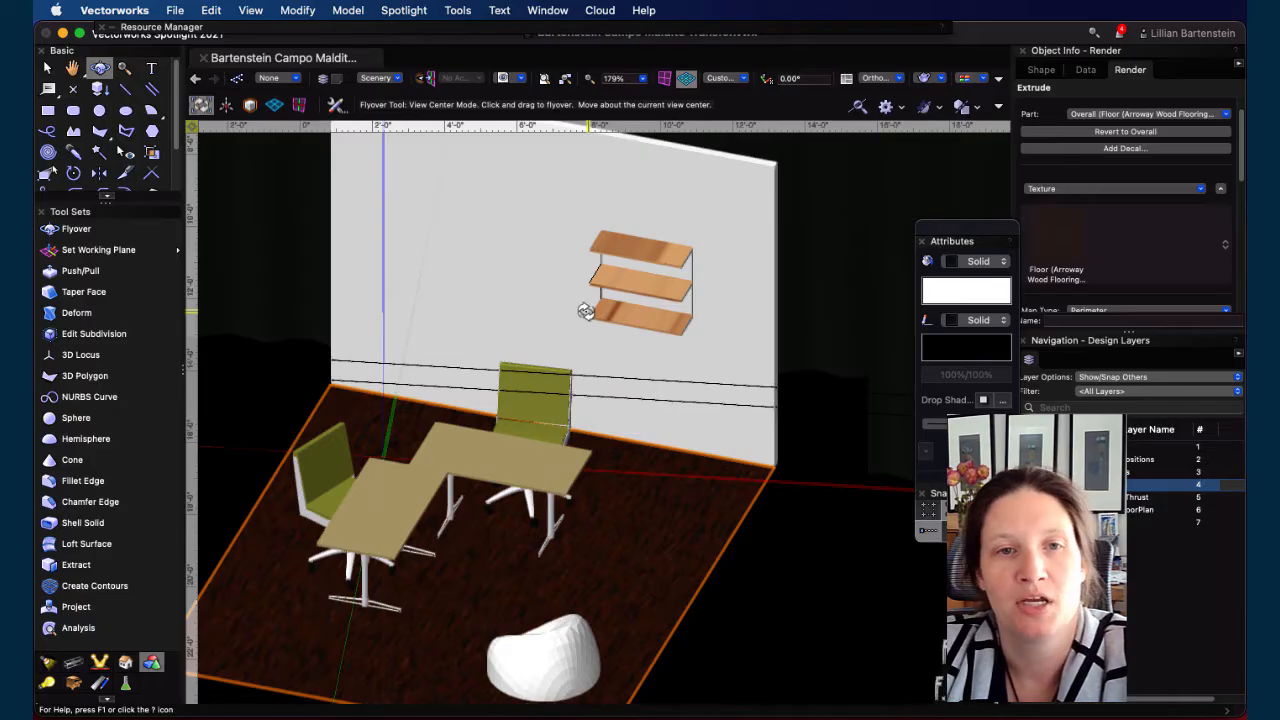
Select the back wall behind the furniture and switch its overall part from class texture to an individual texture
drag(642, 572, 640, 411)
key(x)
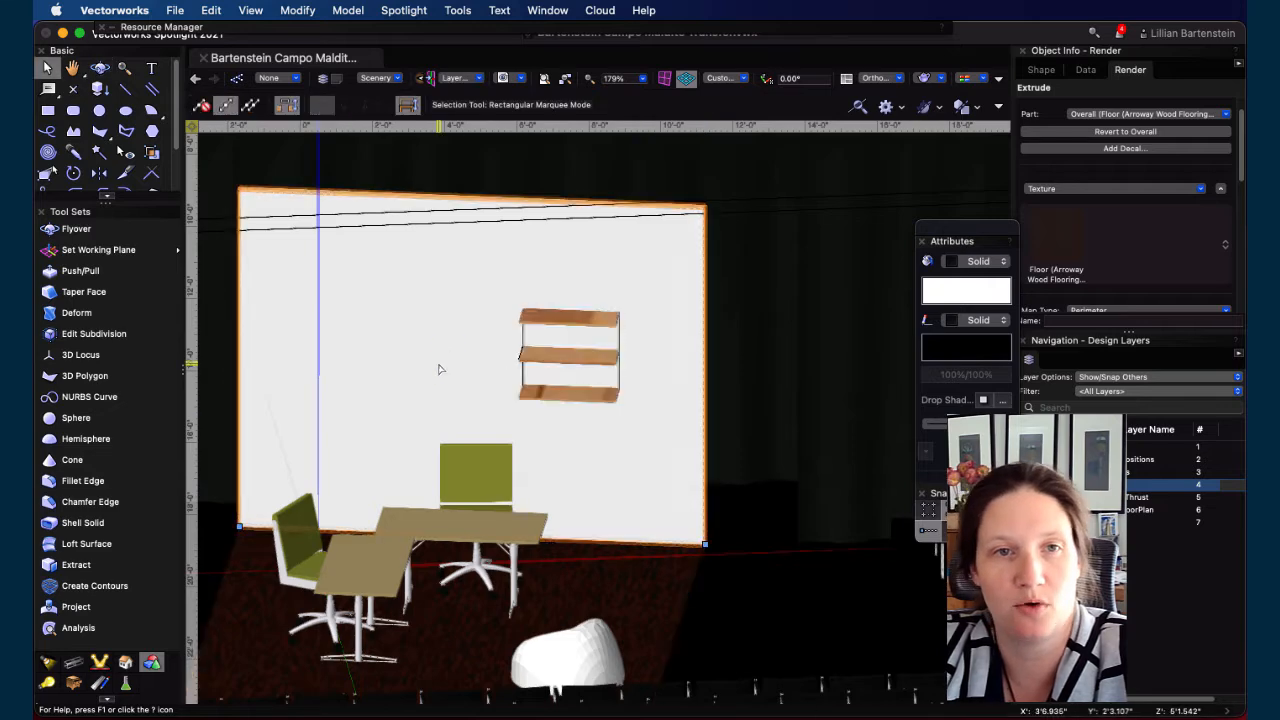
click(440, 365)
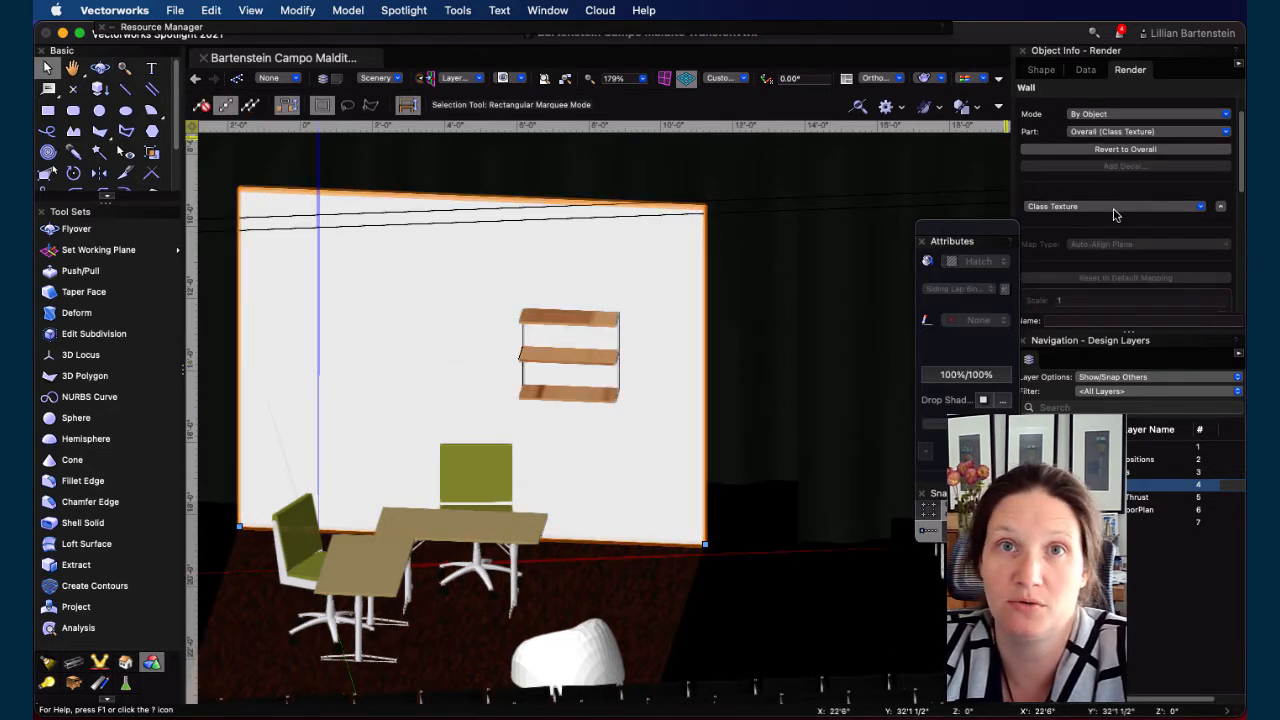
click(1199, 208)
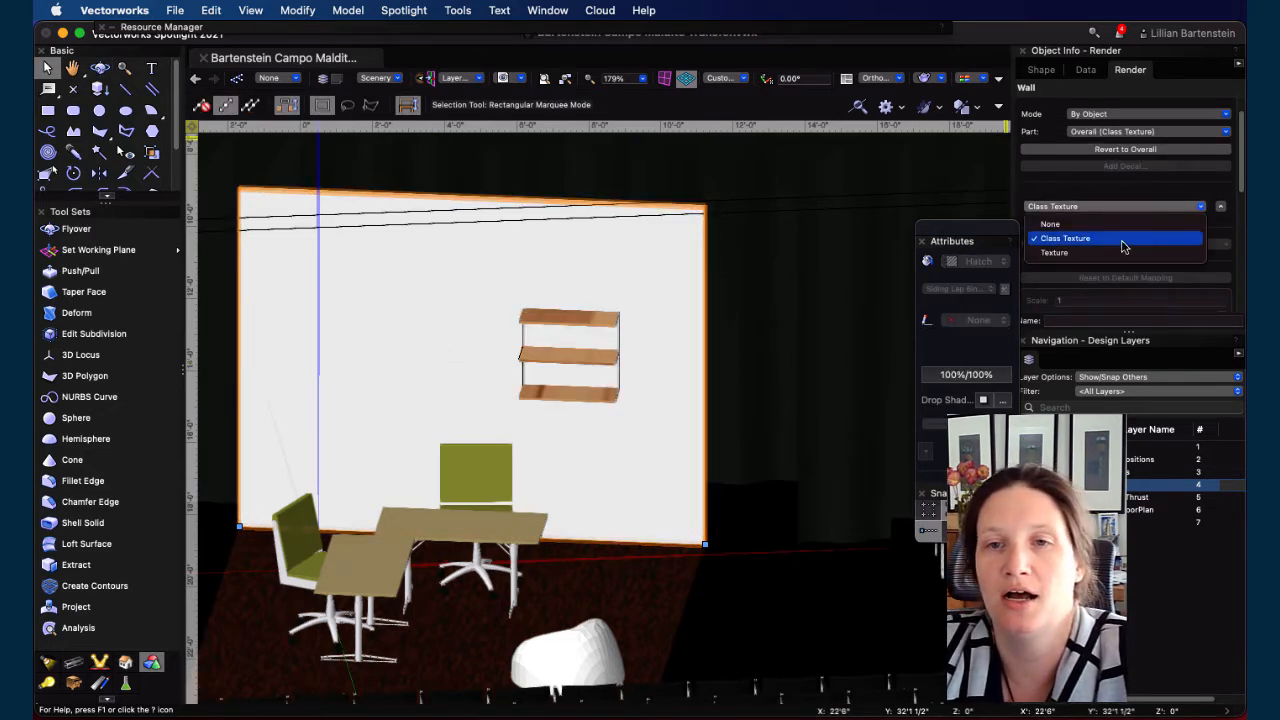
click(1050, 258)
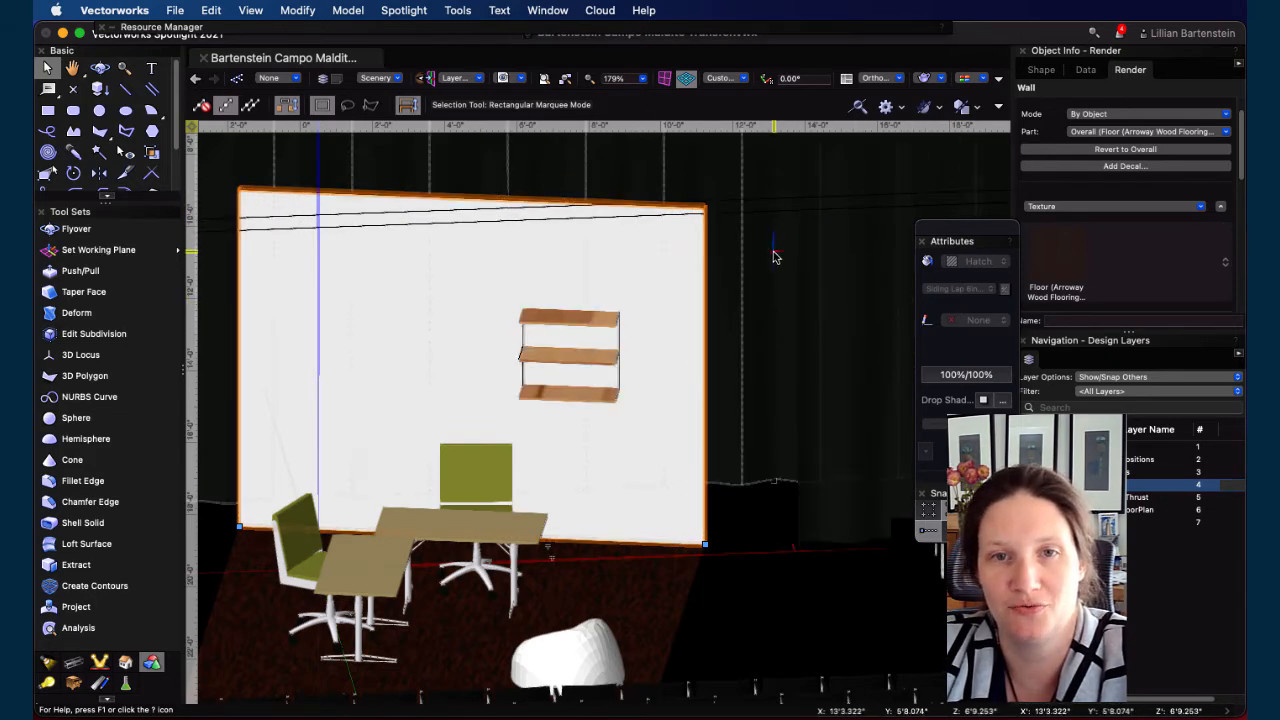
shift+middle_drag(773, 257, 784, 590)
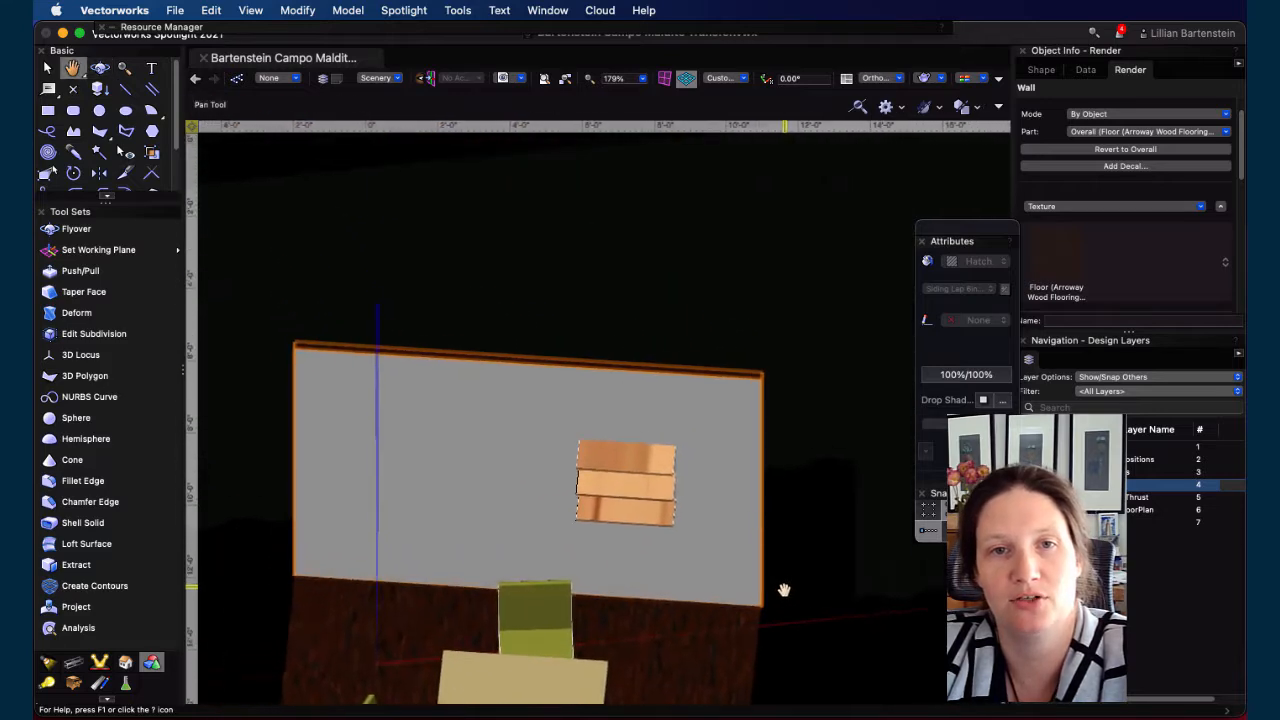
drag(640, 317, 666, 569)
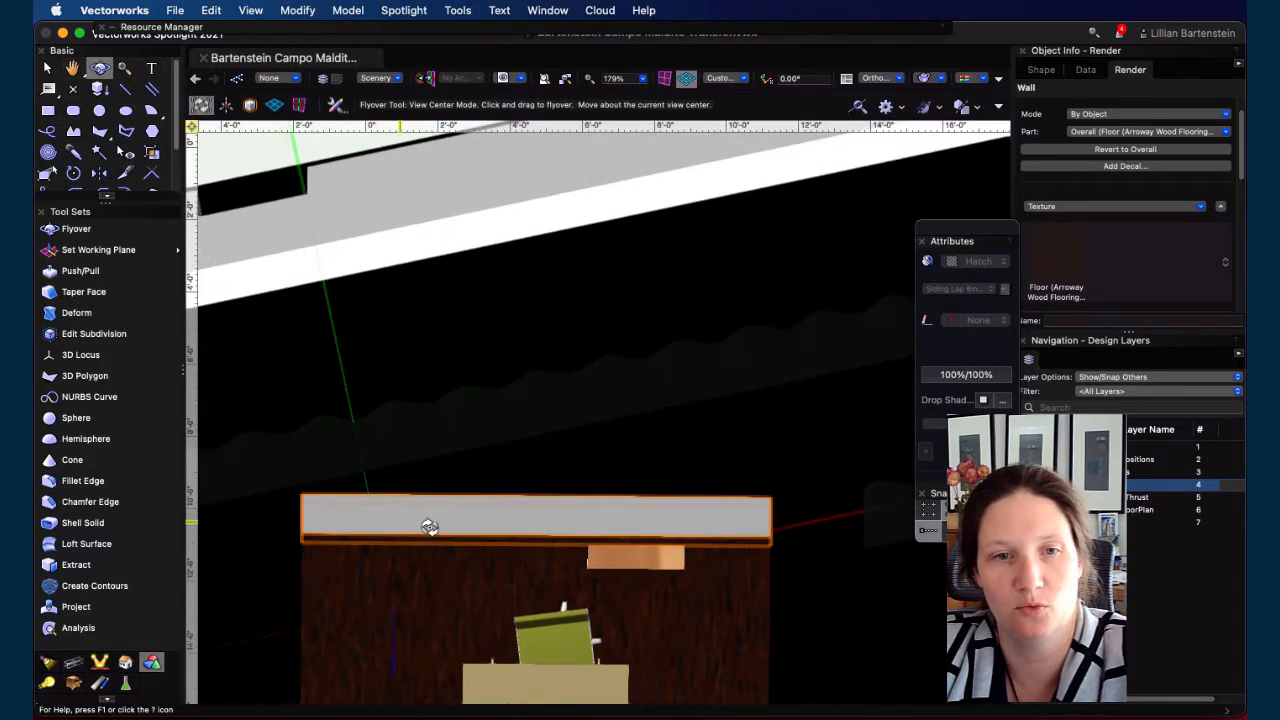
drag(571, 600, 886, 243)
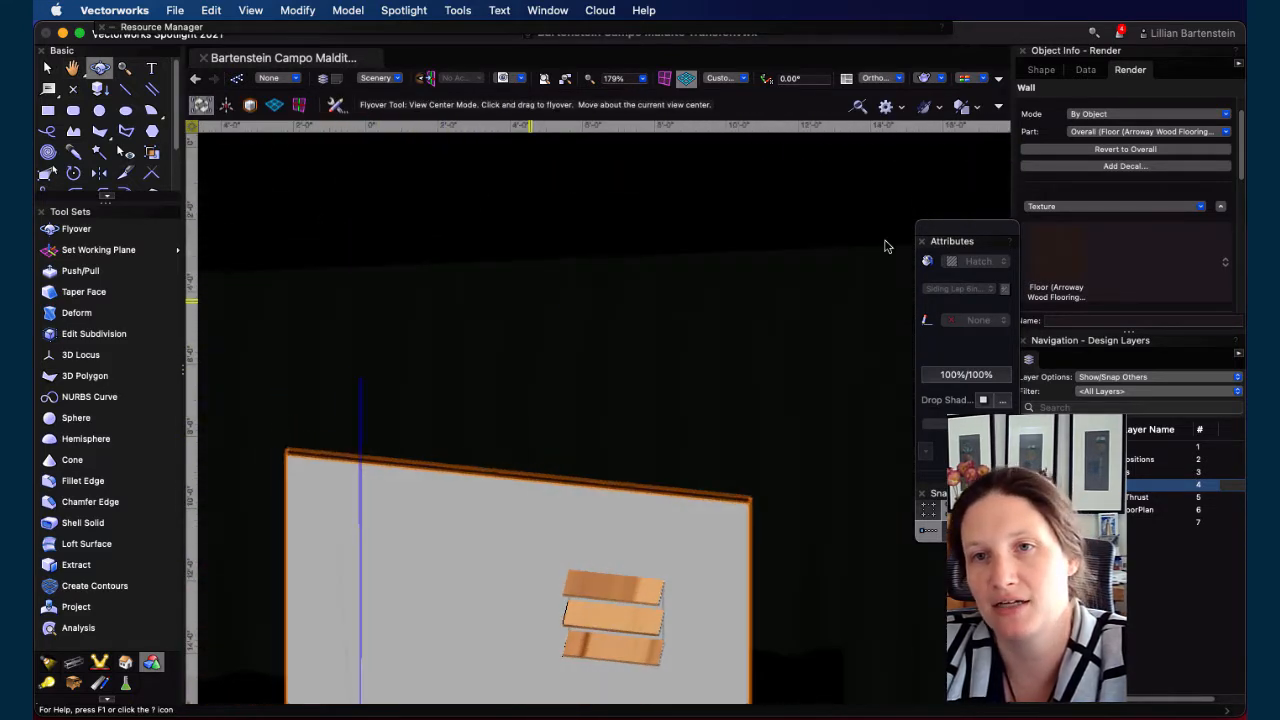
Return the back wall's overall part to Class Texture
click(1092, 132)
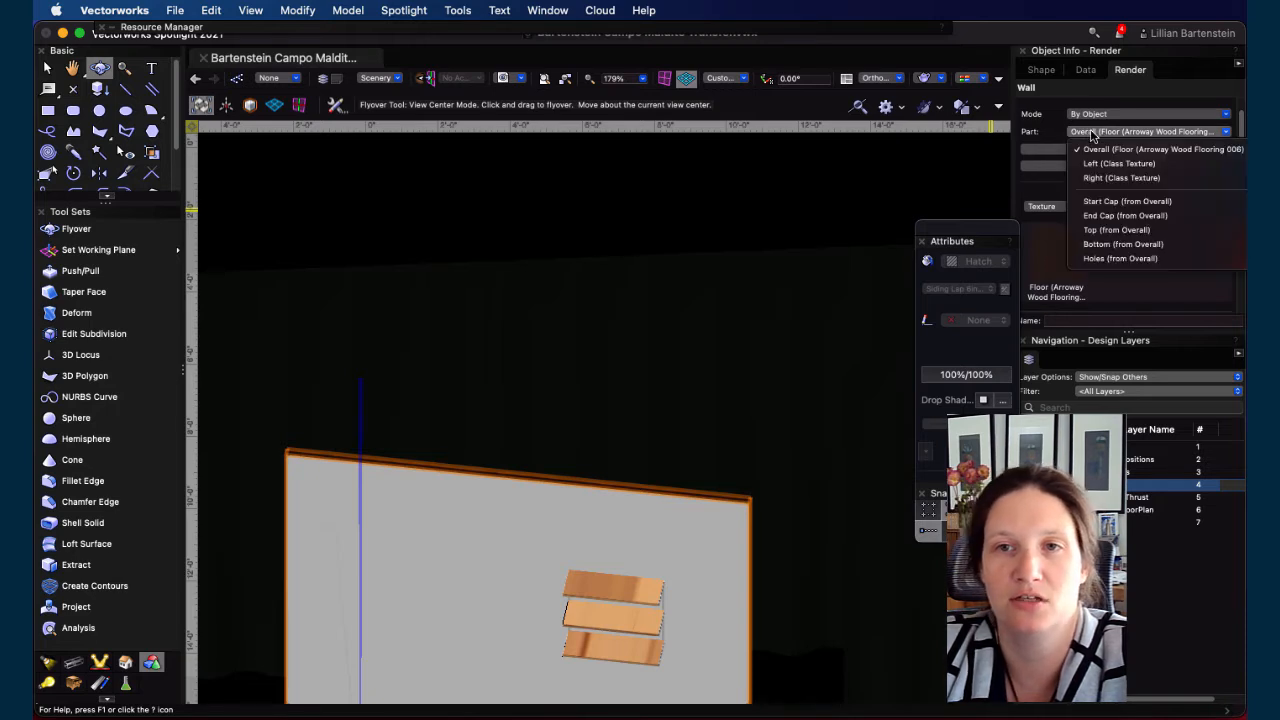
click(1096, 134)
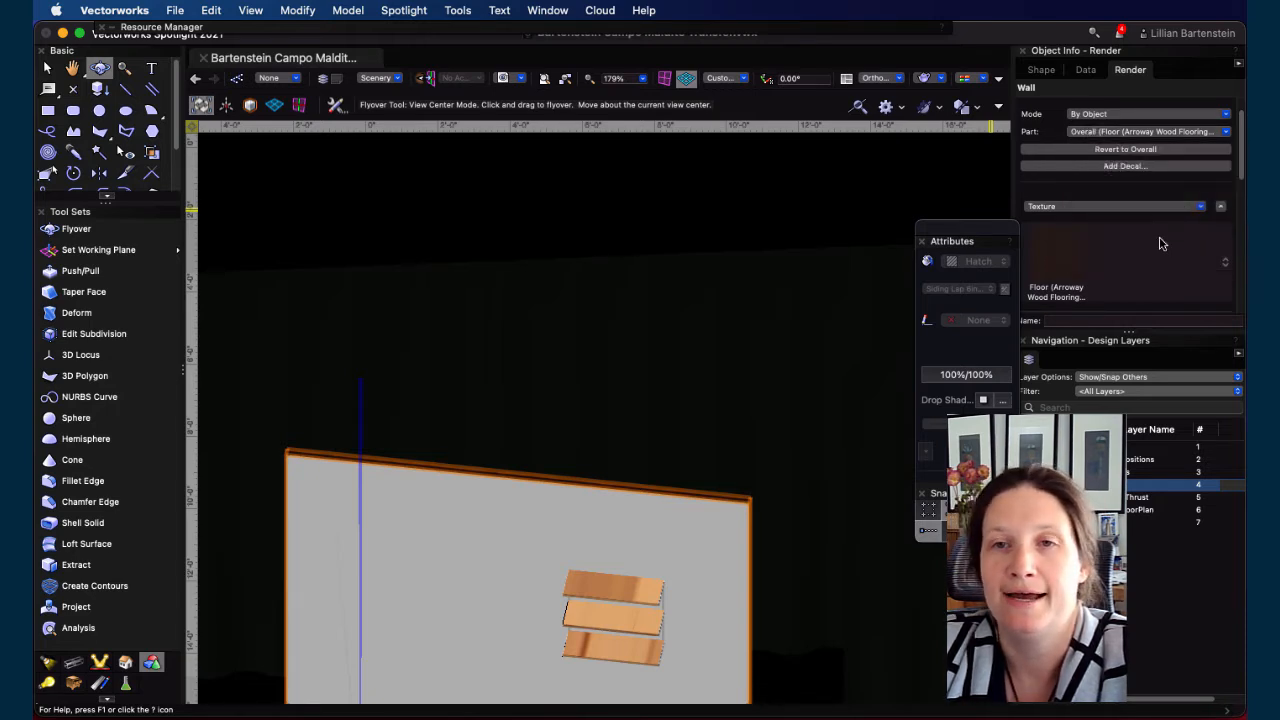
click(1202, 207)
click(1180, 245)
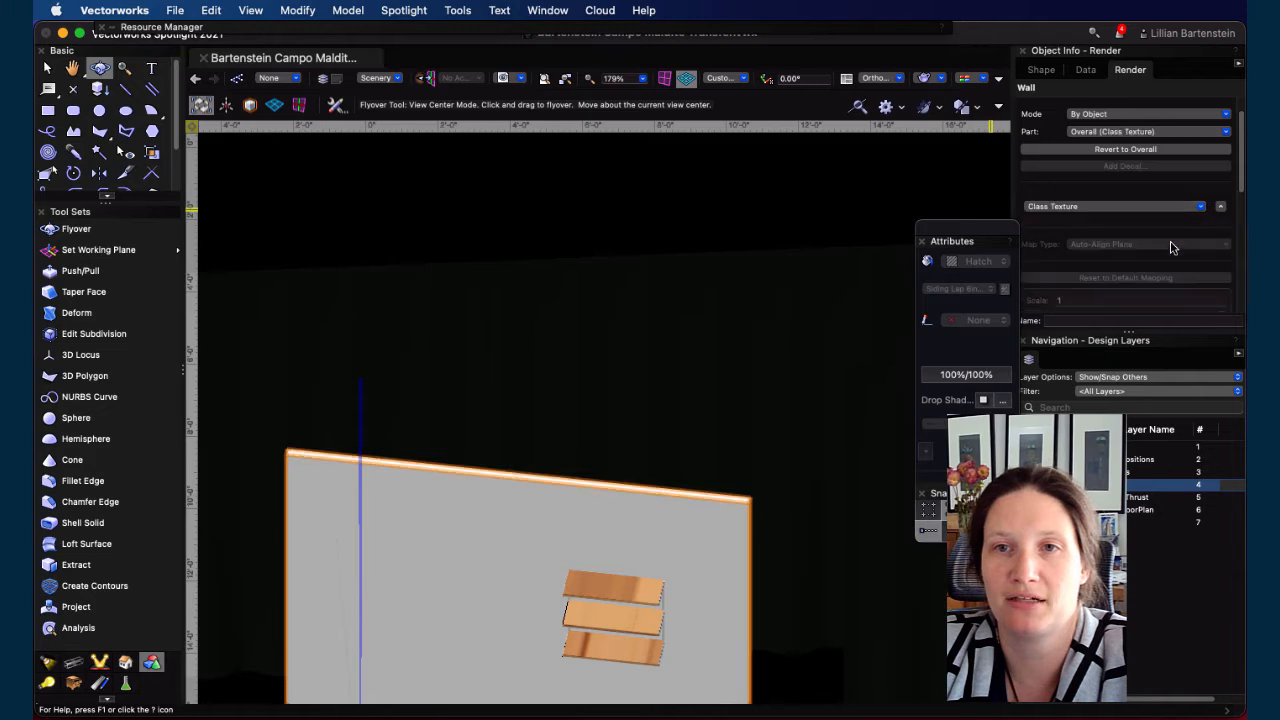
Switch only the back wall's Left part to an individual texture and check which face it affects
click(1136, 132)
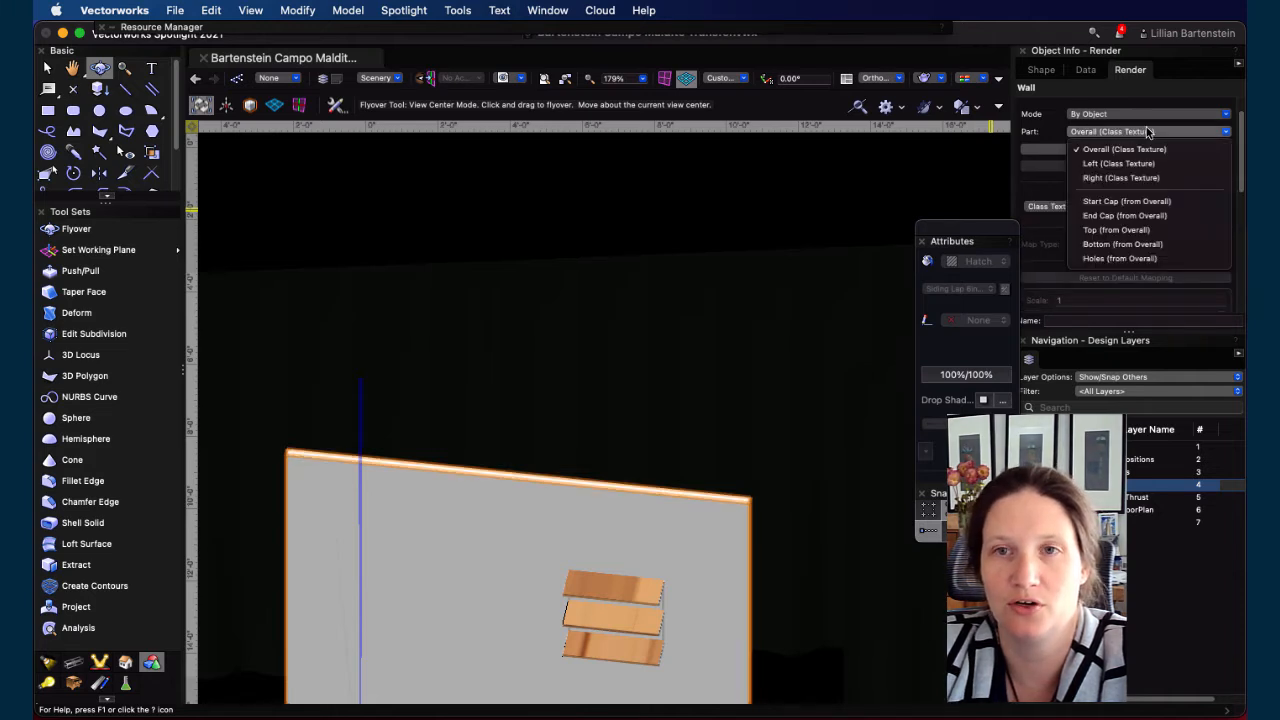
click(1143, 166)
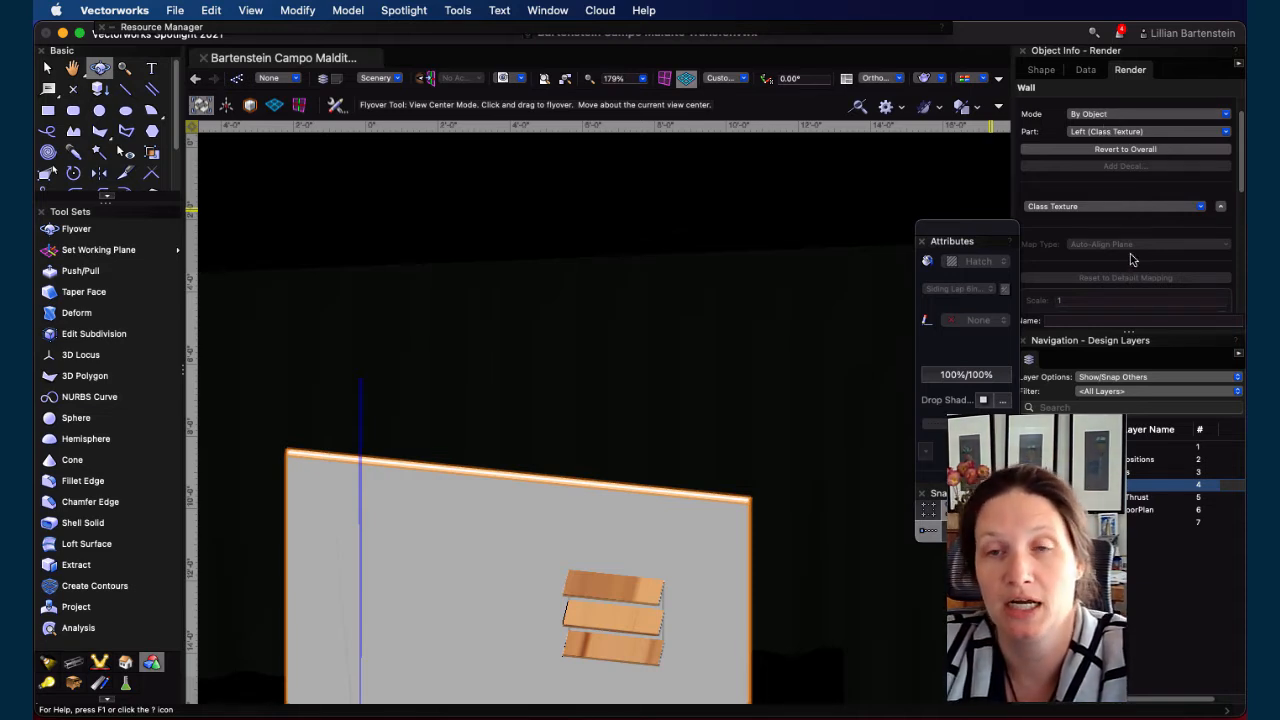
click(1202, 207)
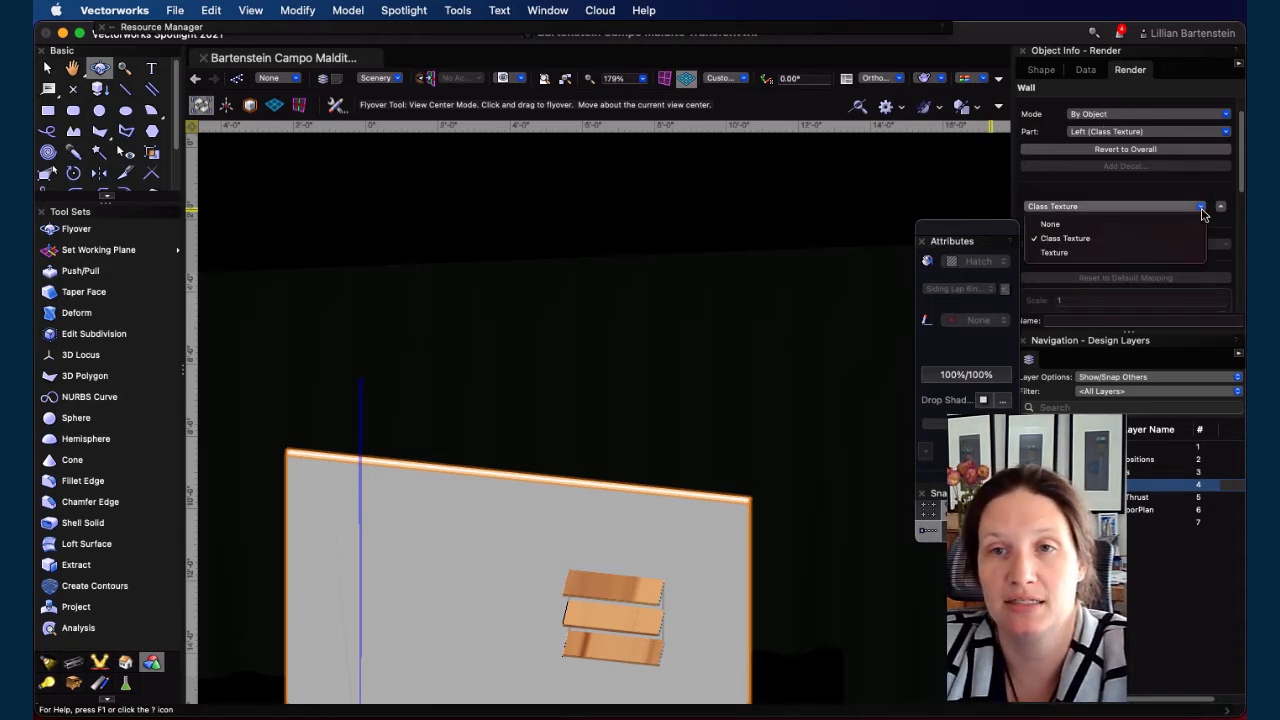
click(1100, 256)
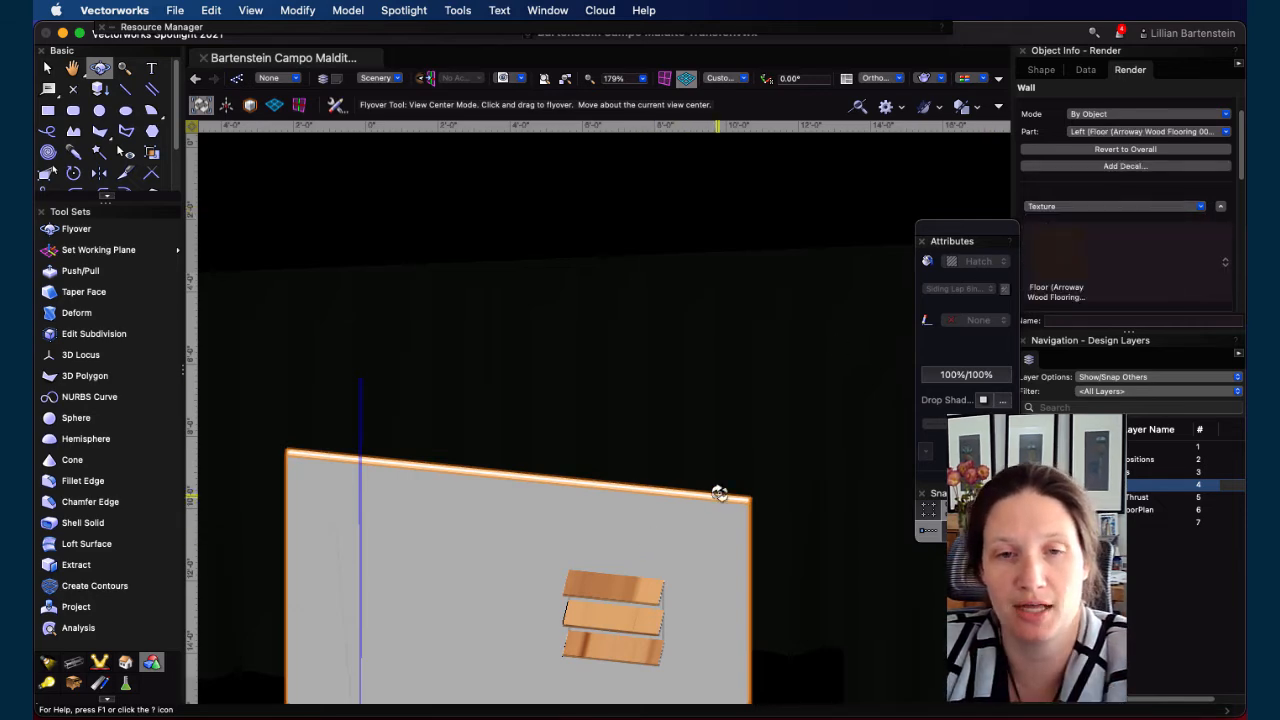
drag(760, 543, 816, 391)
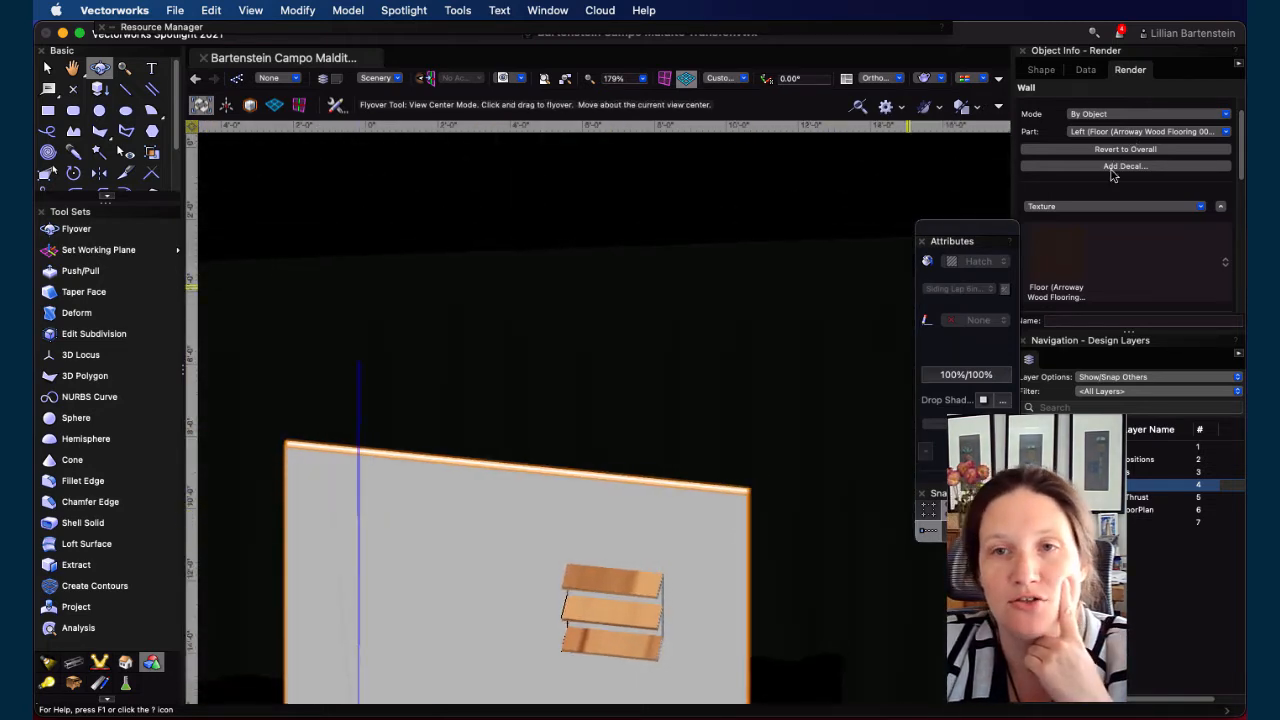
Return the back wall's Left part to Class Texture
click(1108, 138)
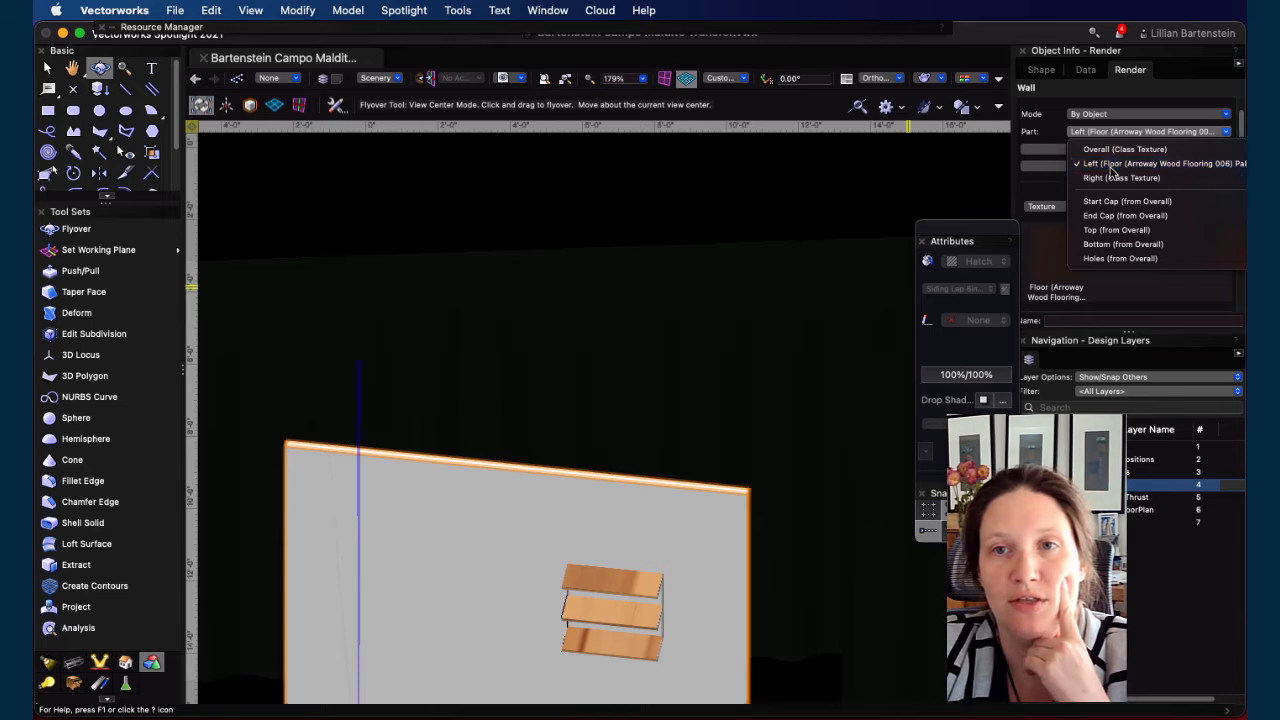
click(1112, 170)
click(1104, 208)
click(1106, 238)
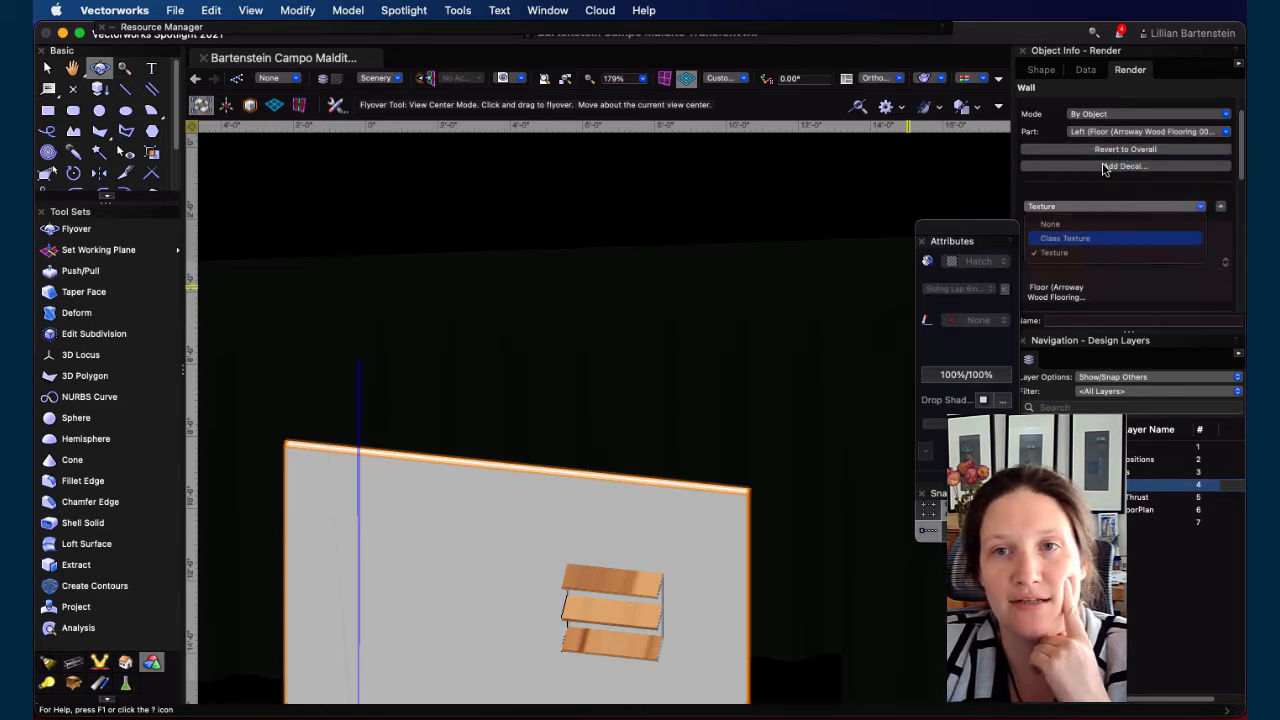
Switch the back wall's Right part from class texture to an individual texture and check the face toward the furniture
click(1116, 136)
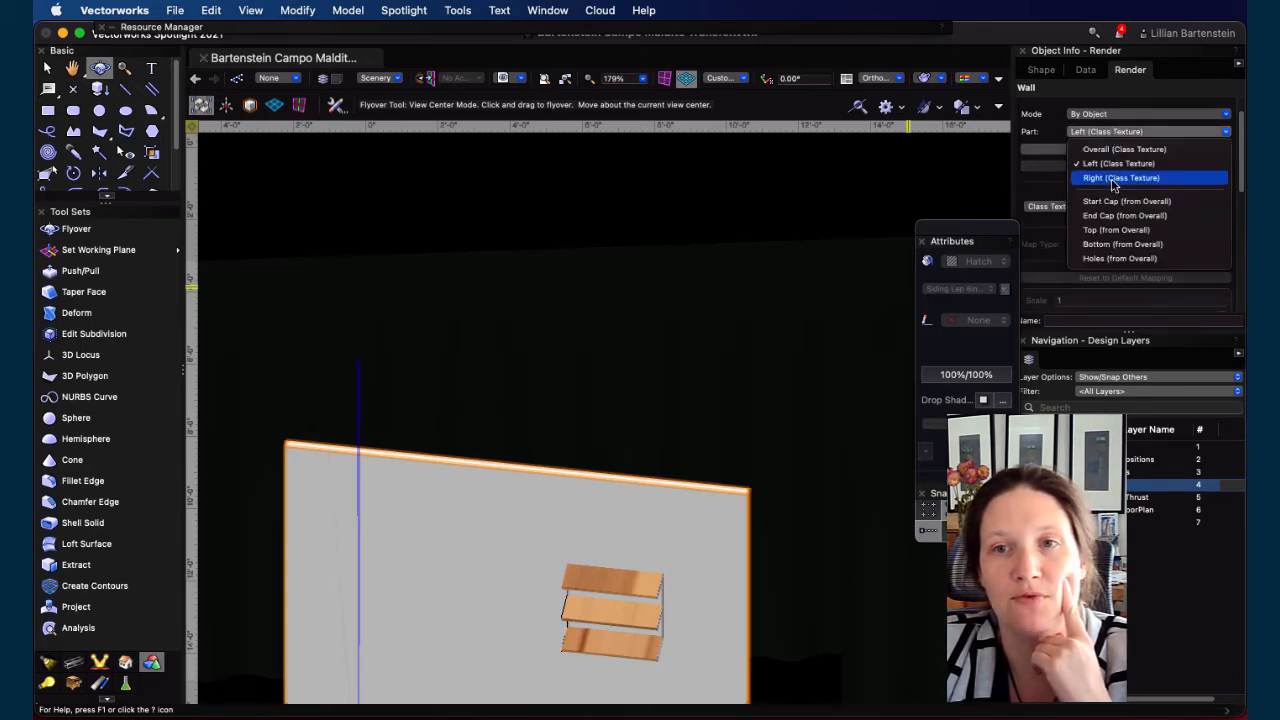
click(1113, 178)
click(1144, 209)
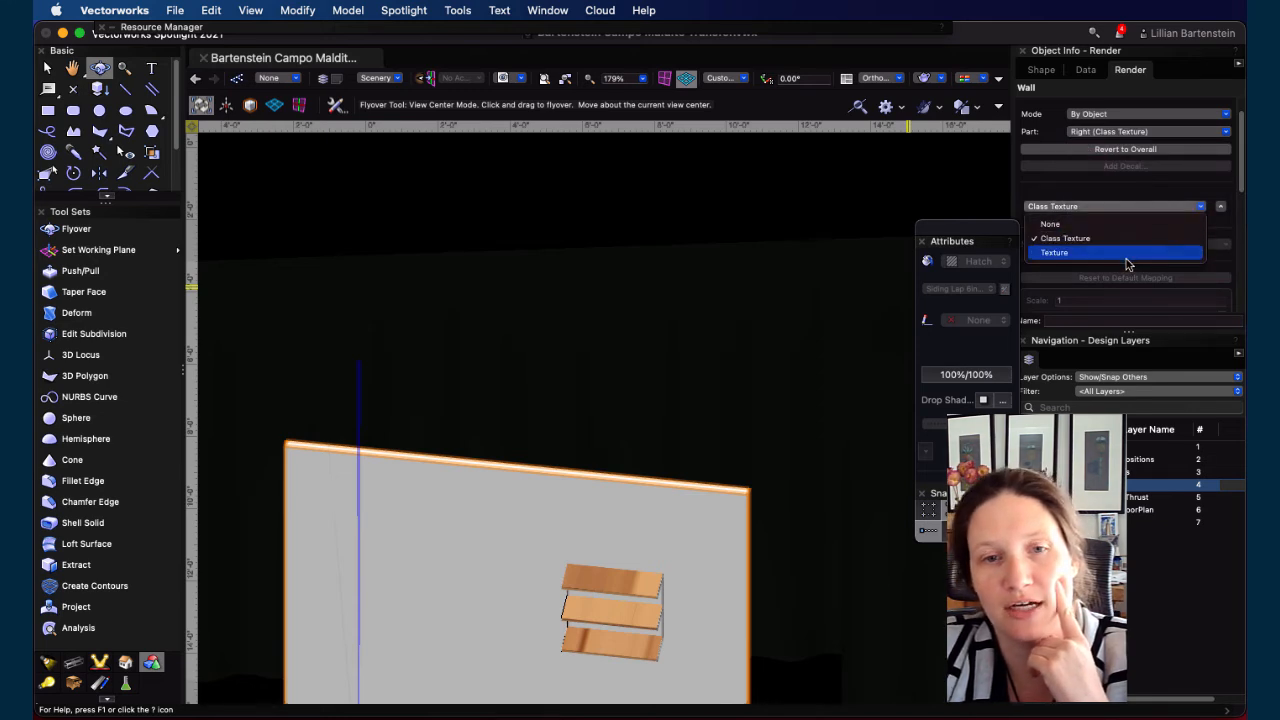
click(1128, 262)
drag(494, 557, 520, 366)
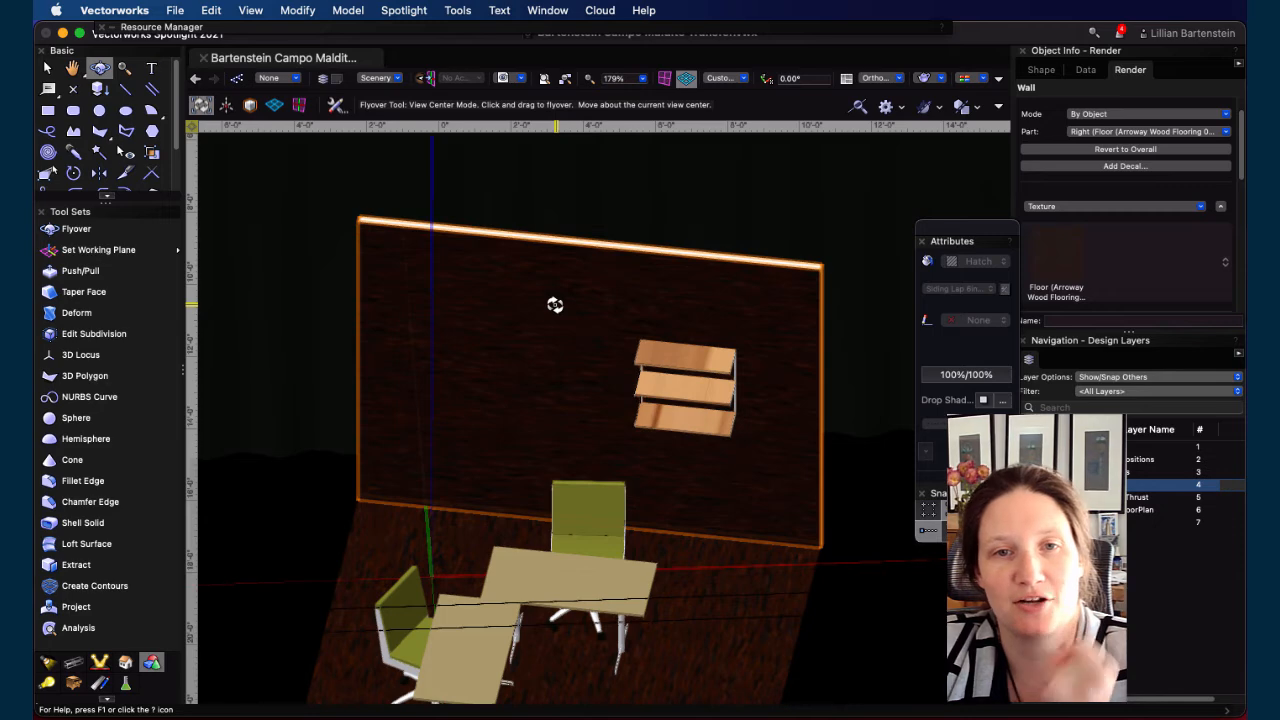
Search the texture libraries for "brick" and apply the Brick Stnd Running 01 texture to the wall's Right part
click(1069, 268)
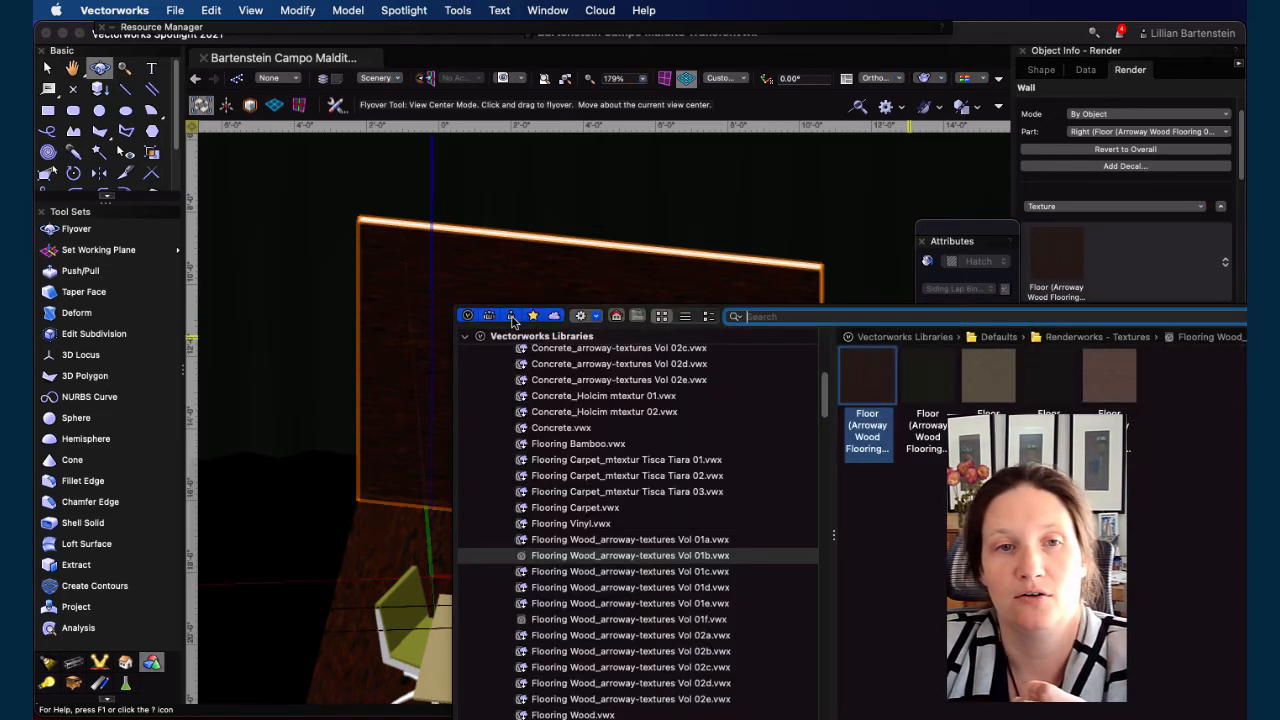
click(472, 362)
scroll(472, 362, up, 8)
click(592, 353)
click(795, 318)
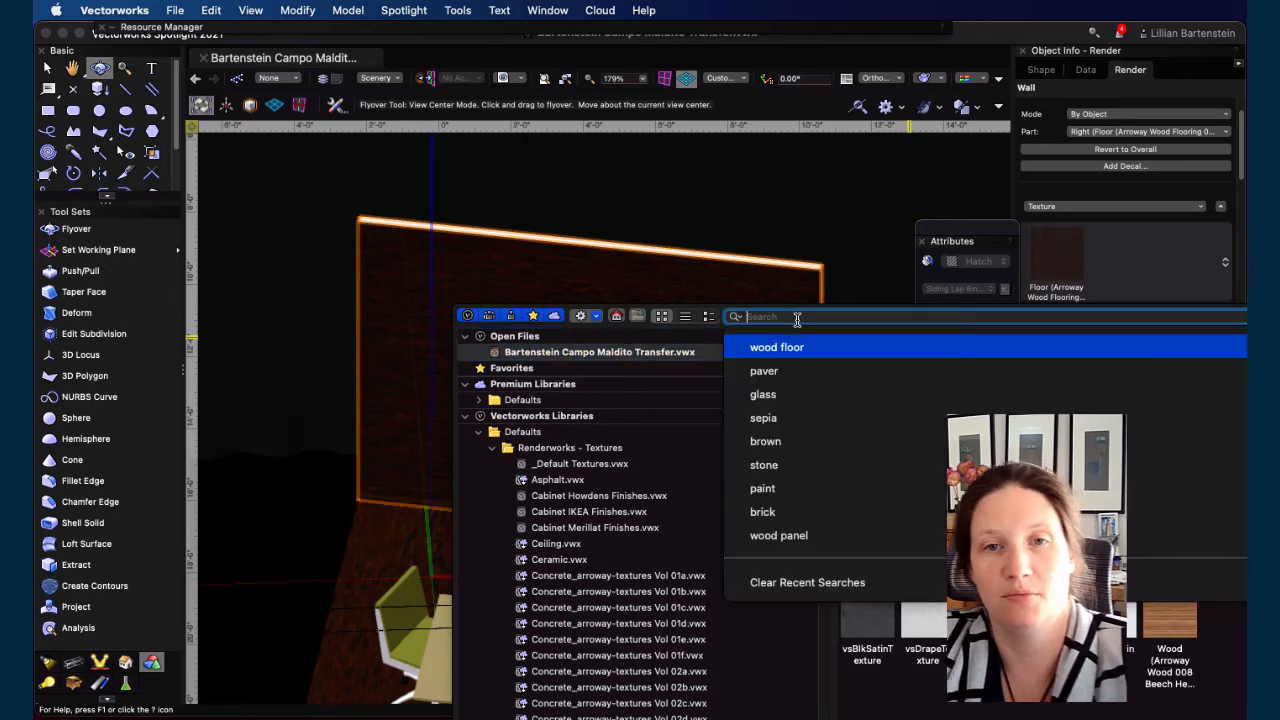
text(brick)
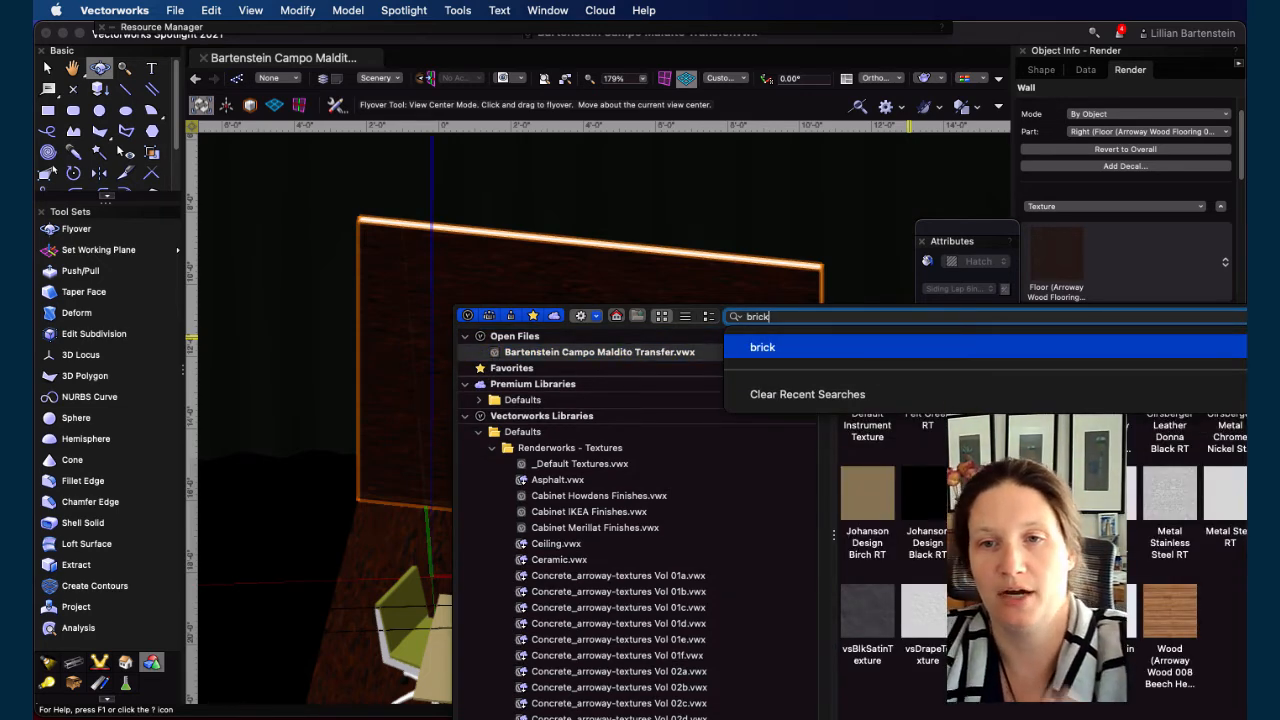
key(Return)
double_click(855, 407)
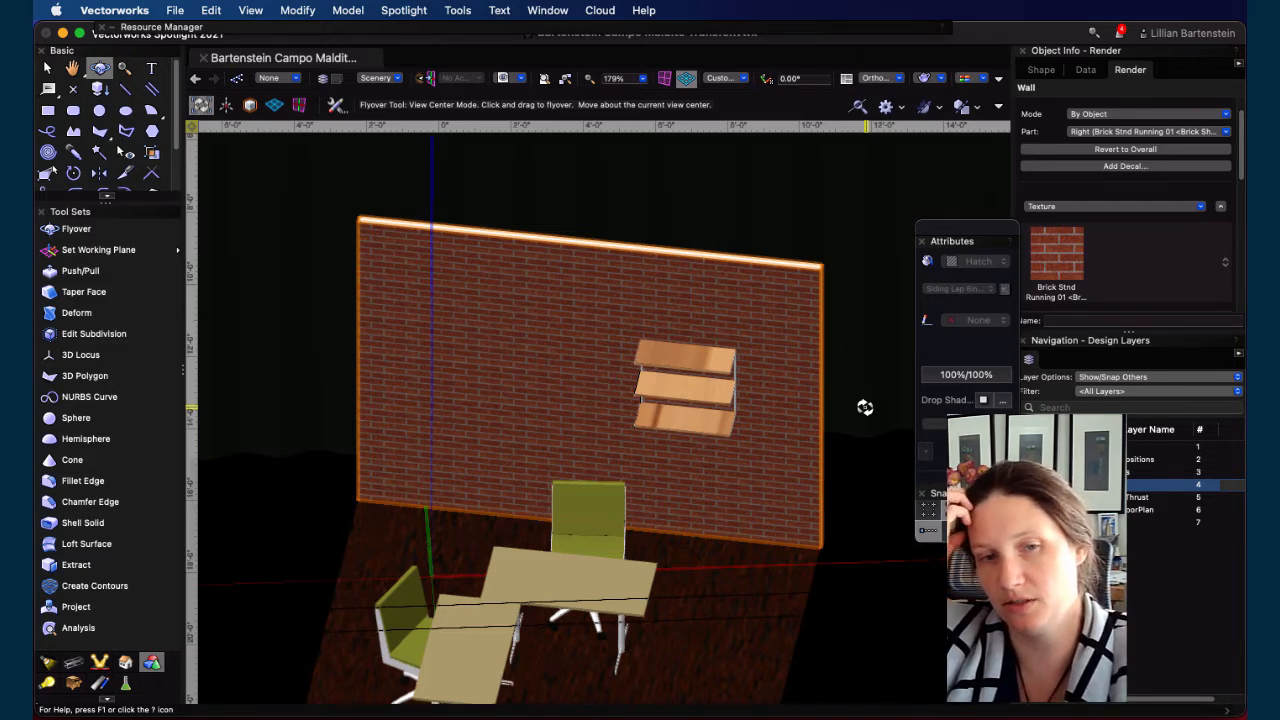
Open the 3D component of the white beanbag chair symbol for editing and select its mesh
scroll(666, 449, down, 5)
scroll(671, 500, up, 4)
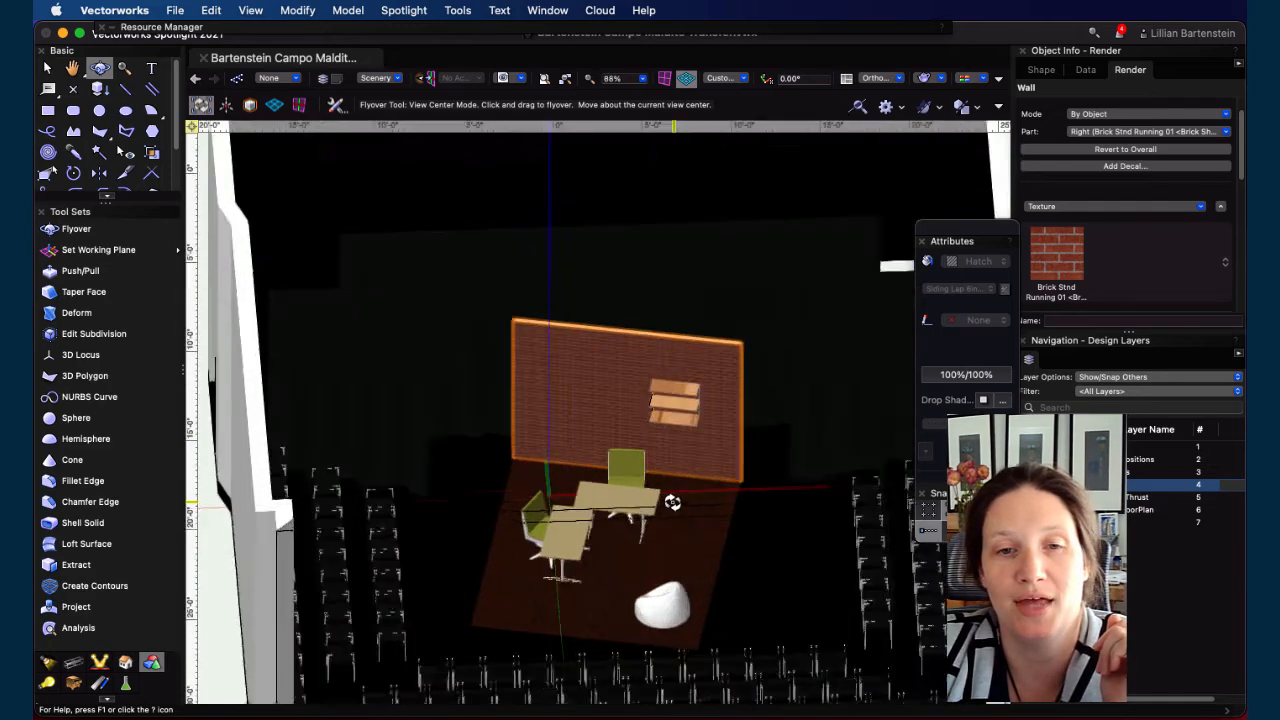
drag(693, 584, 704, 617)
middle_drag(771, 634, 755, 536)
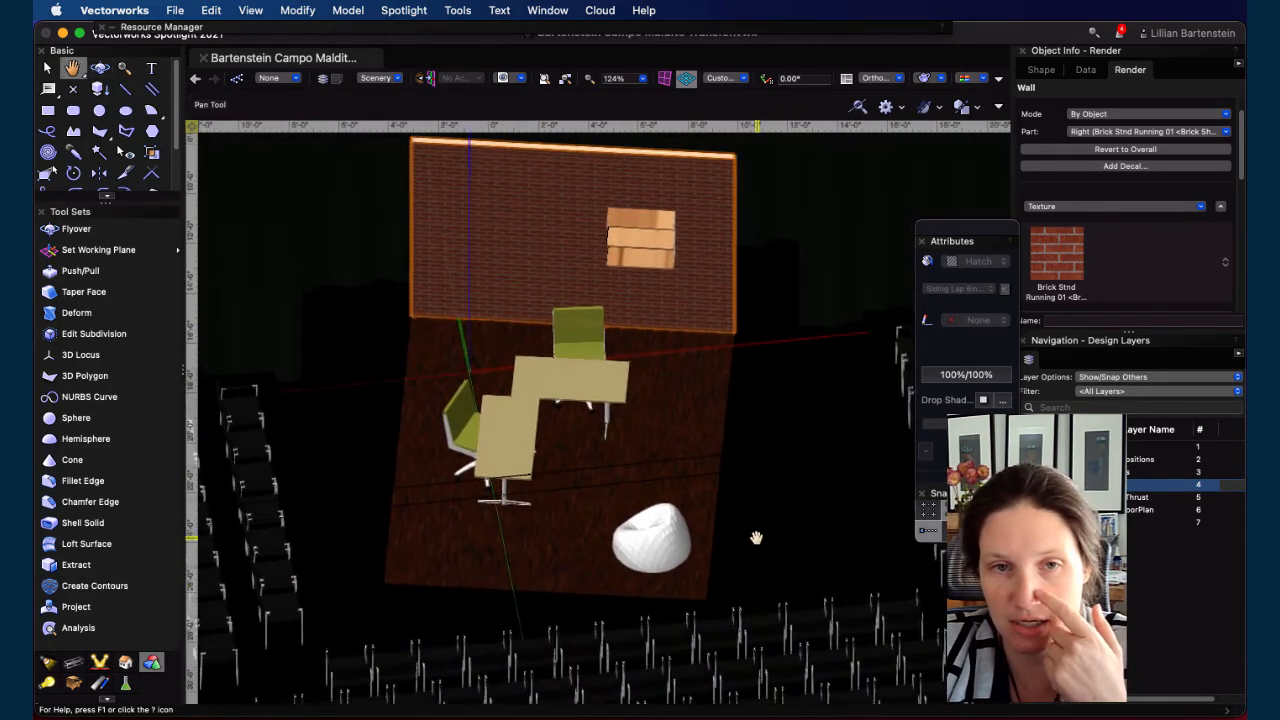
drag(539, 514, 445, 443)
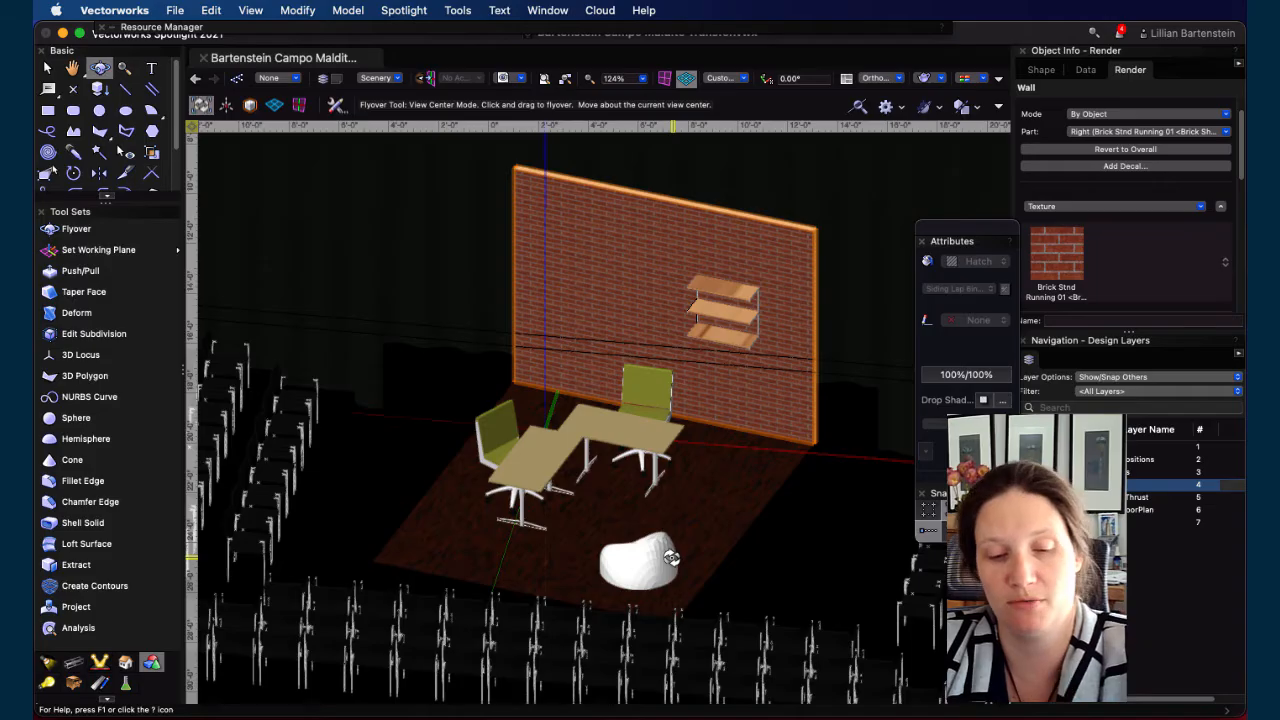
key(x)
click(648, 565)
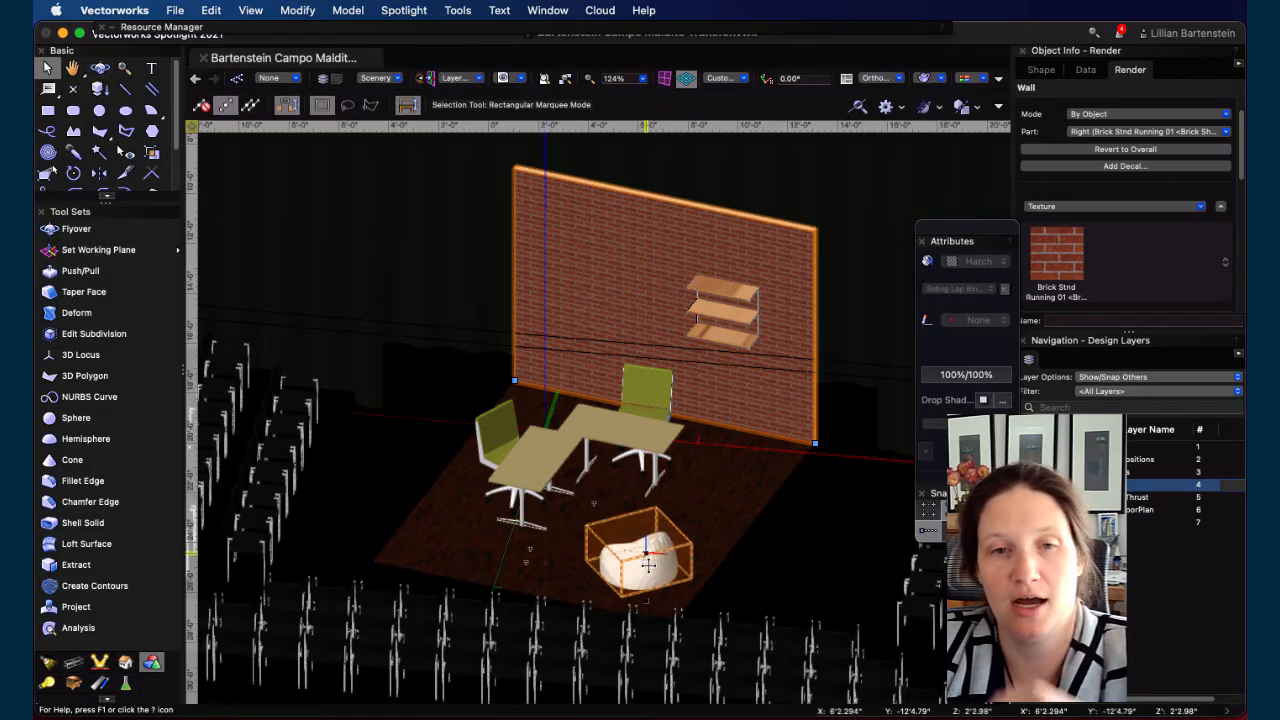
double_click(648, 565)
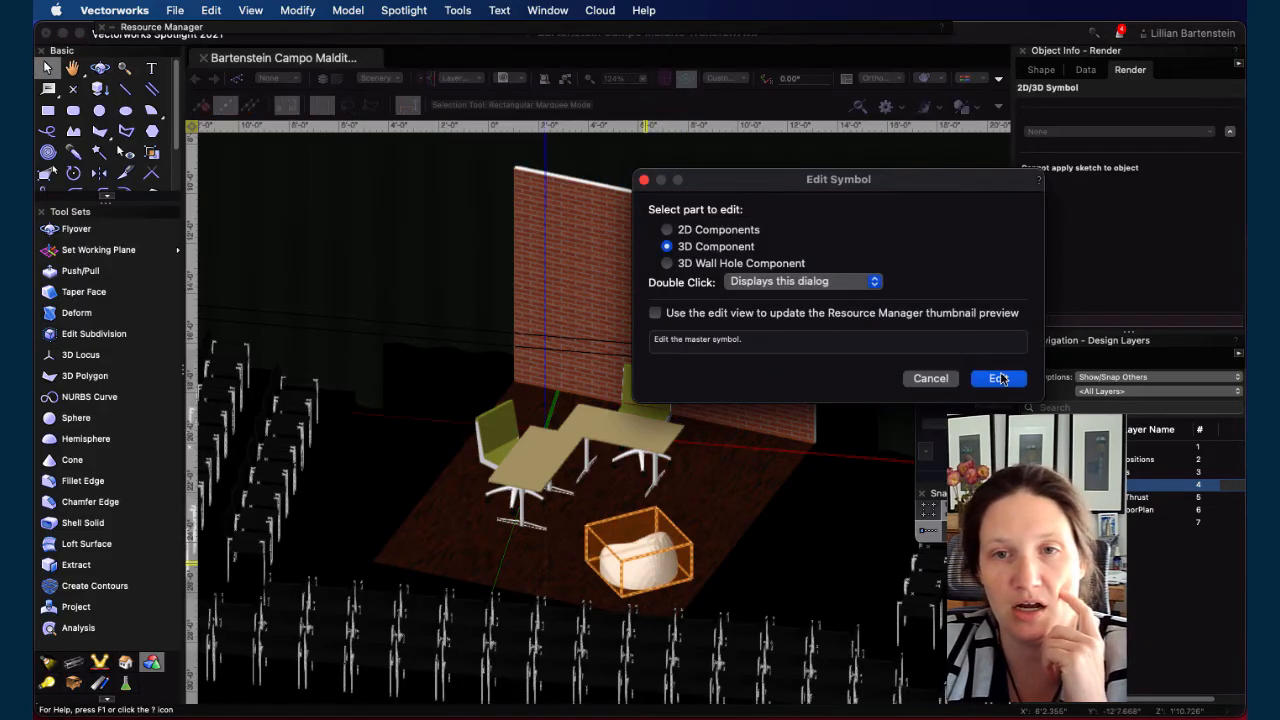
click(999, 378)
click(634, 560)
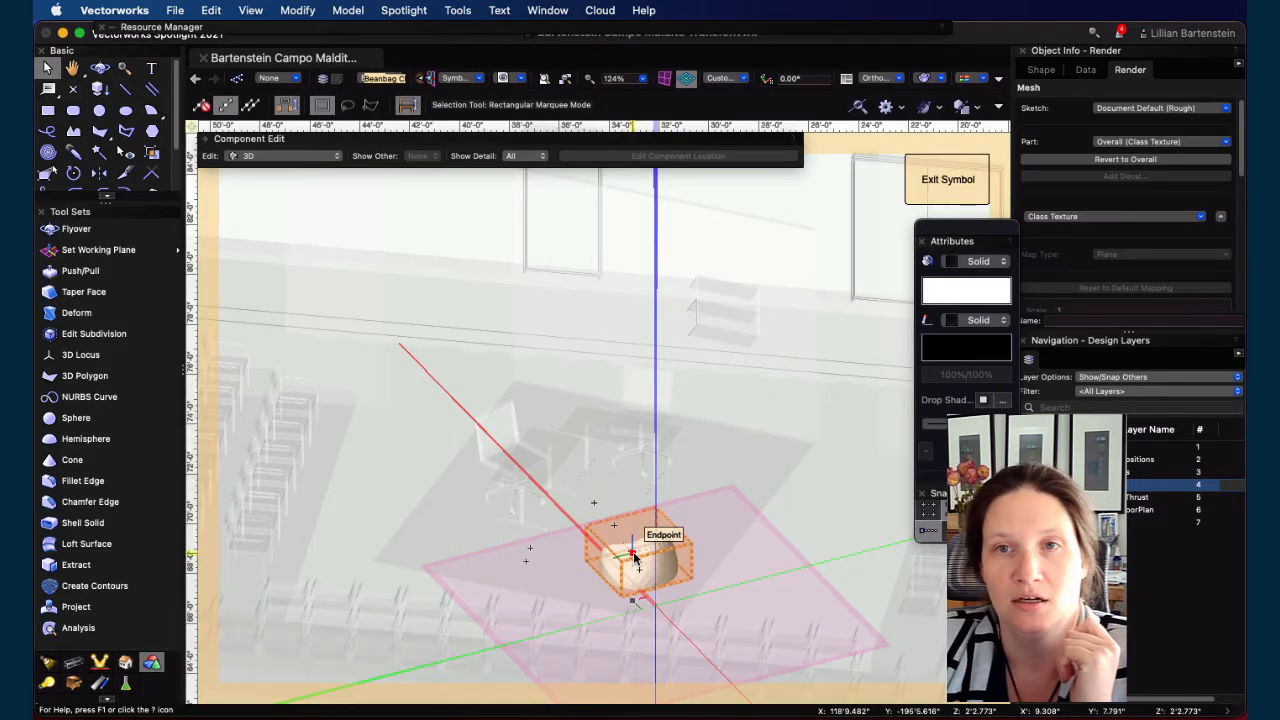
Switch the beanbag mesh's overall part from class texture to an individual texture and check how it looks up close
click(1145, 142)
click(1145, 156)
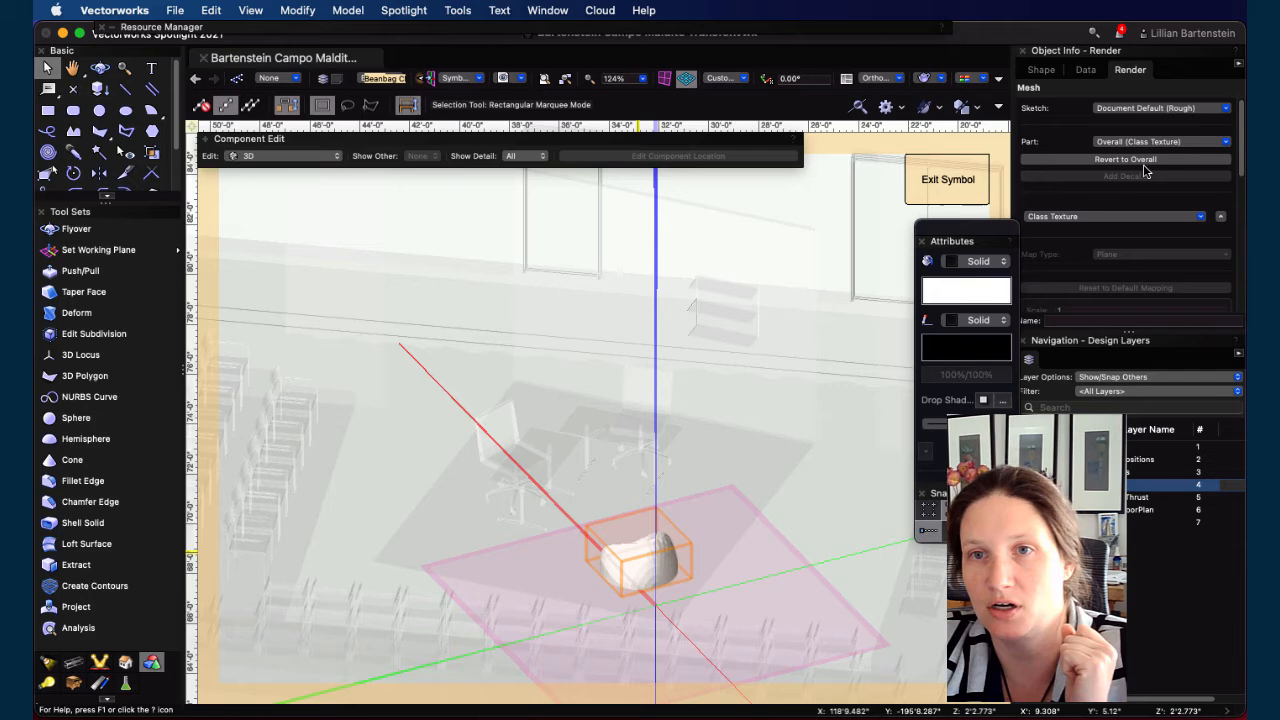
click(1145, 218)
click(1153, 264)
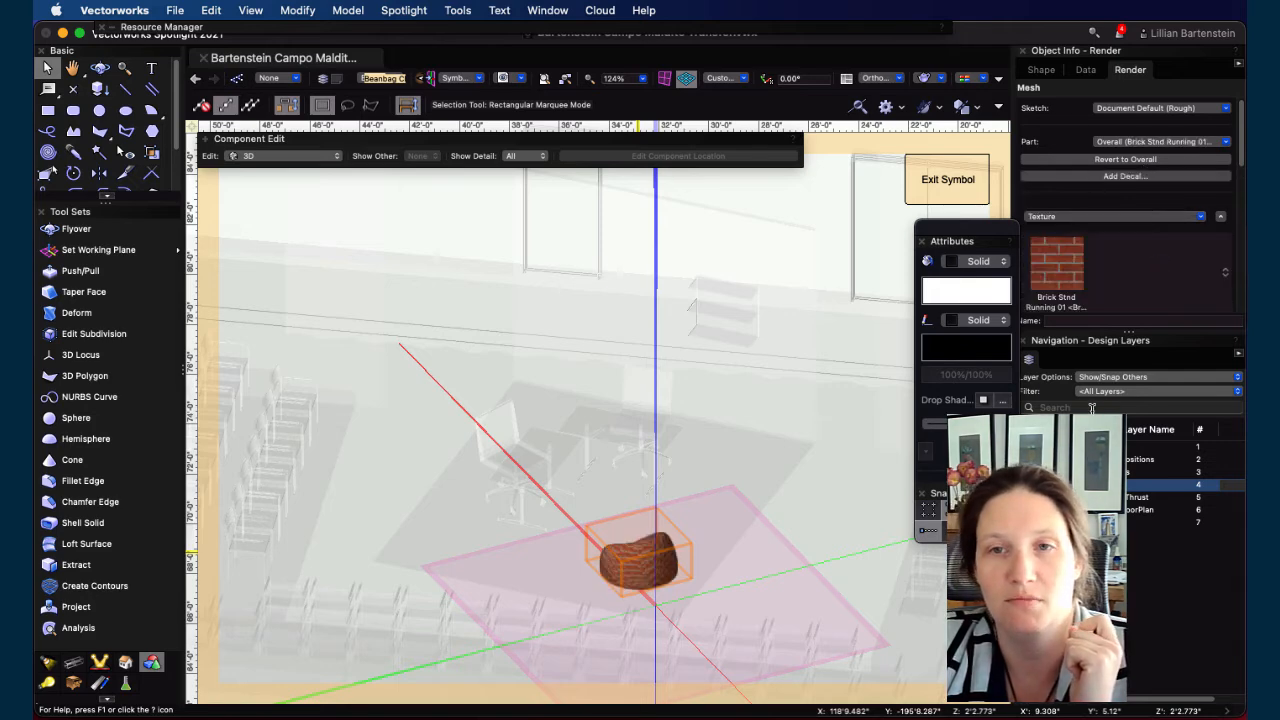
scroll(716, 560, up, 5)
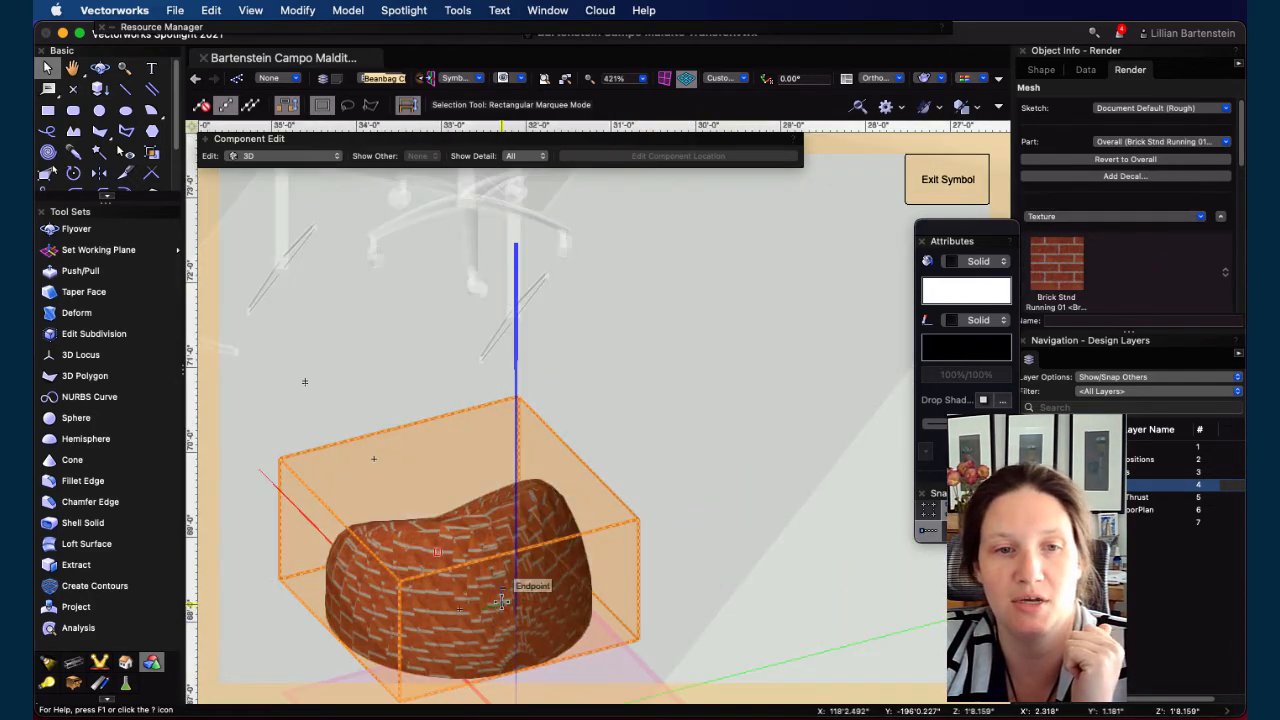
scroll(501, 601, down, 3)
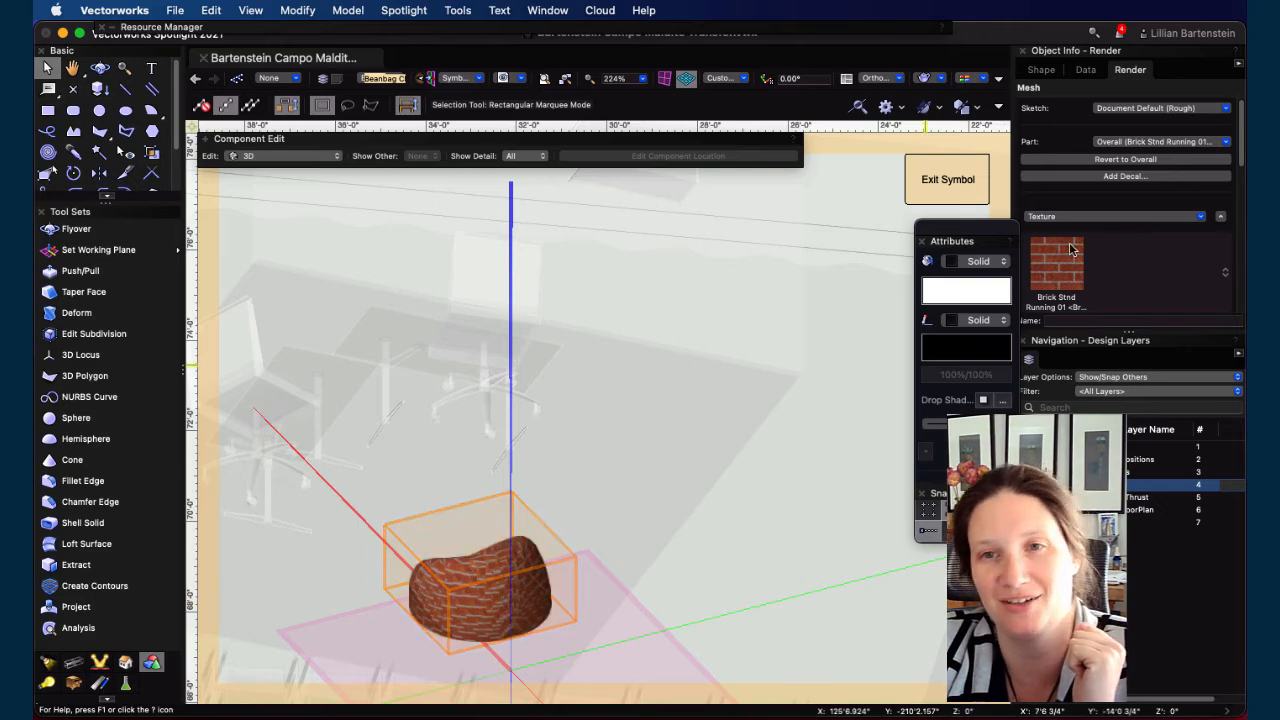
Search the texture libraries for "fabric" and select the purple Textile Fabric texture for the beanbag
click(1064, 261)
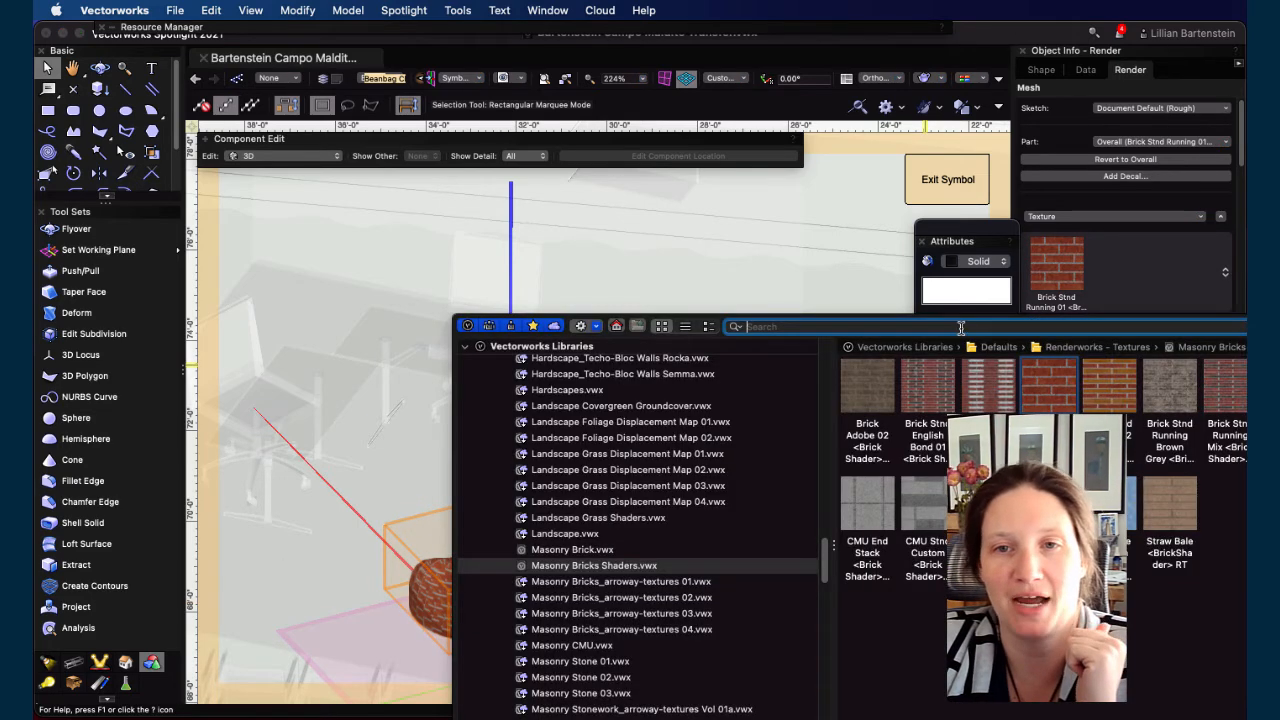
scroll(728, 452, up, 4)
scroll(728, 452, up, 5)
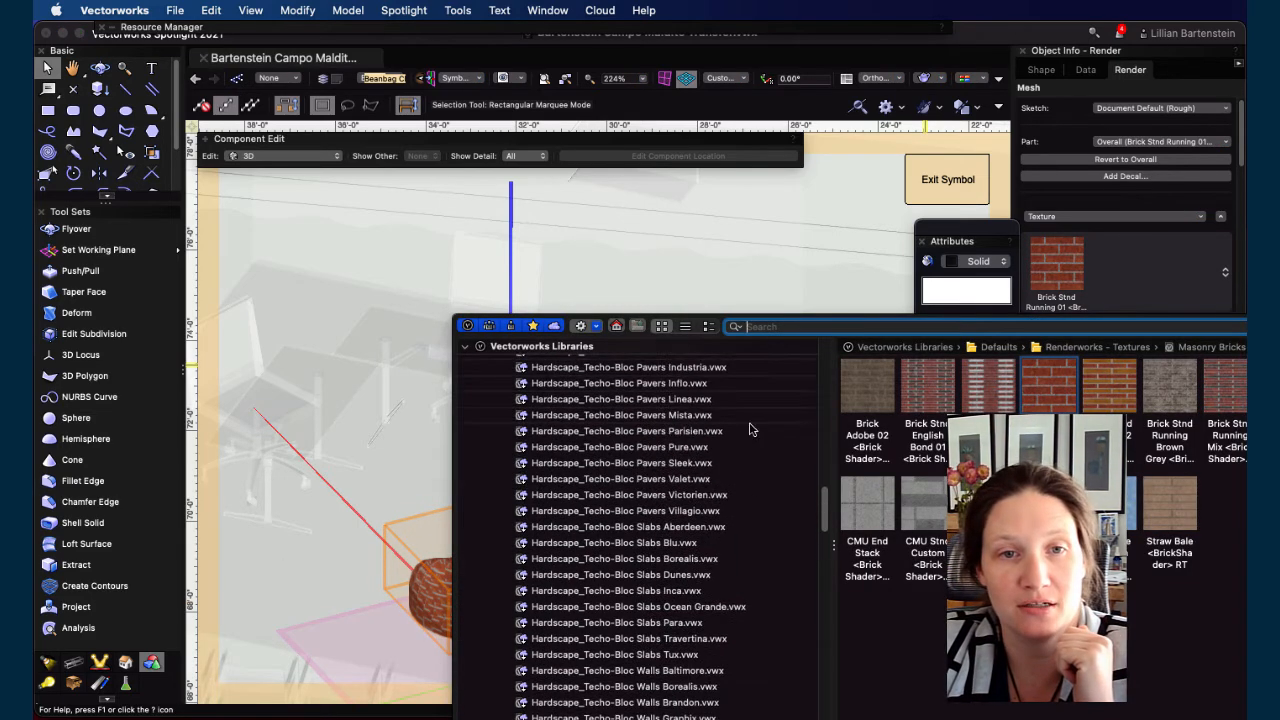
click(862, 326)
text(fabric)
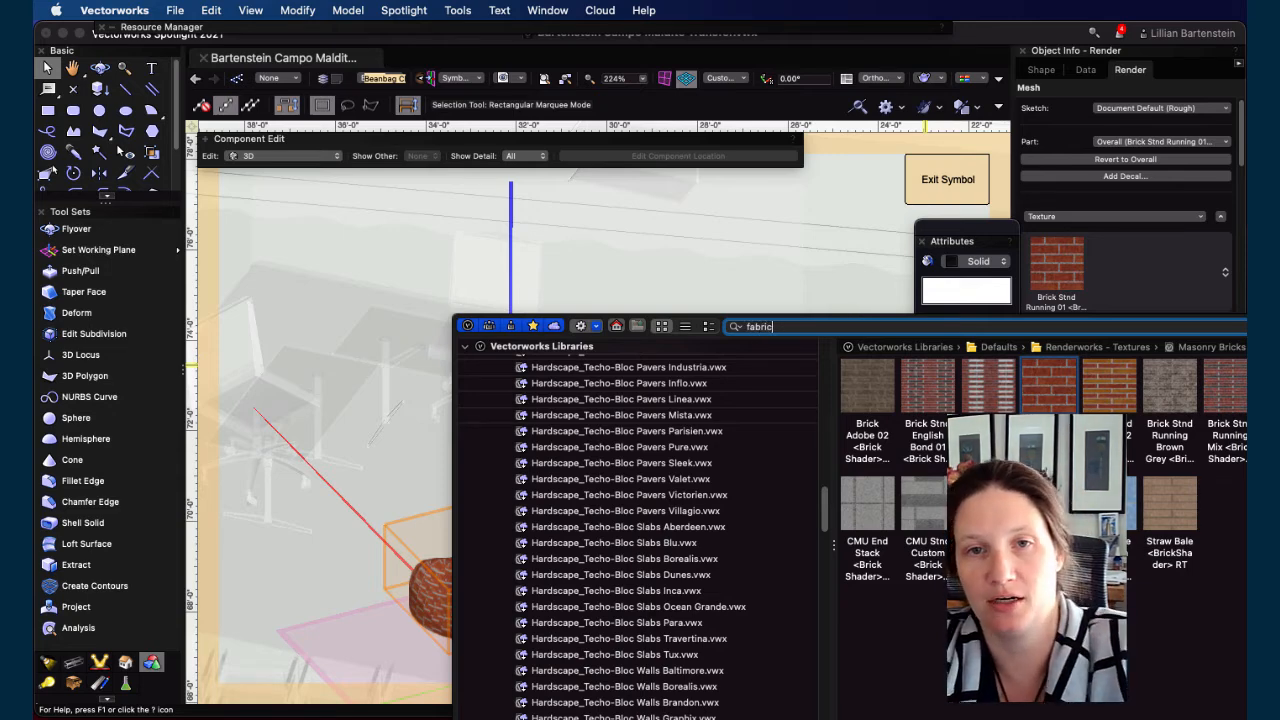
key(Return)
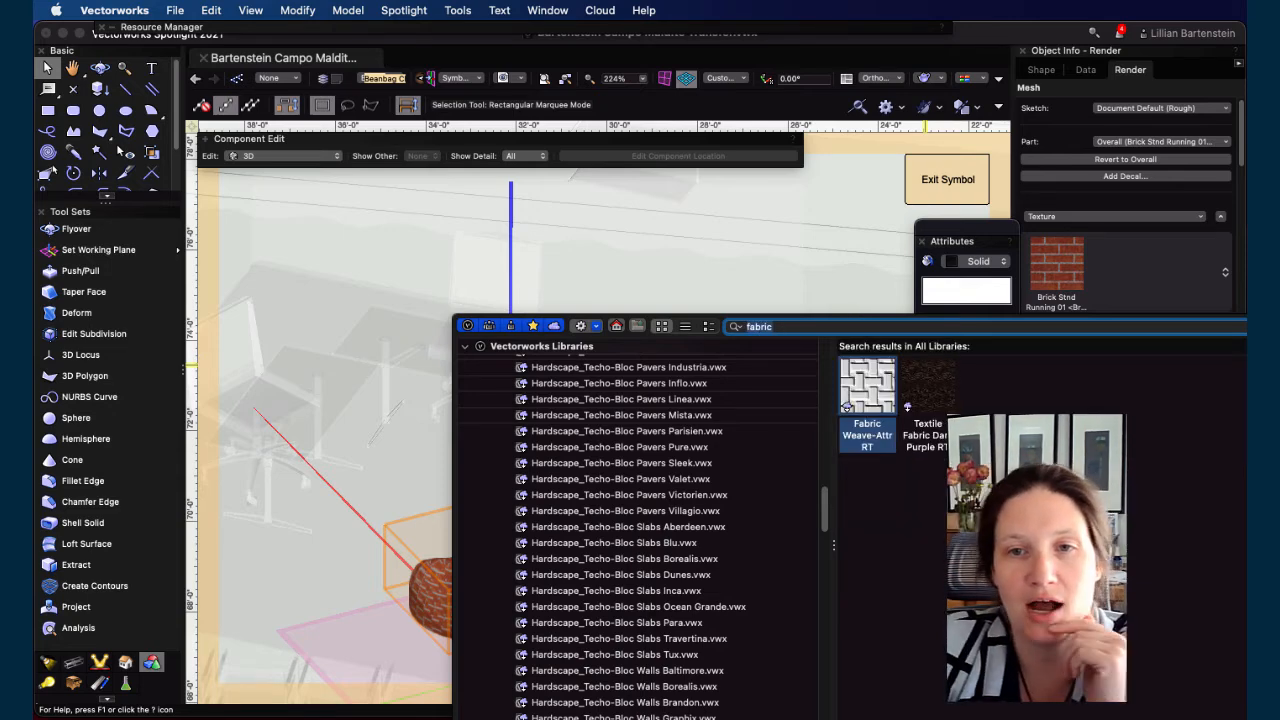
click(930, 392)
Apply the vsBlkCastTexture texture from the open Bartenstein Campo Maldito Transfer.vwx file to the beanbag mesh and exit the symbol
scroll(703, 453, up, 7)
scroll(703, 453, up, 20)
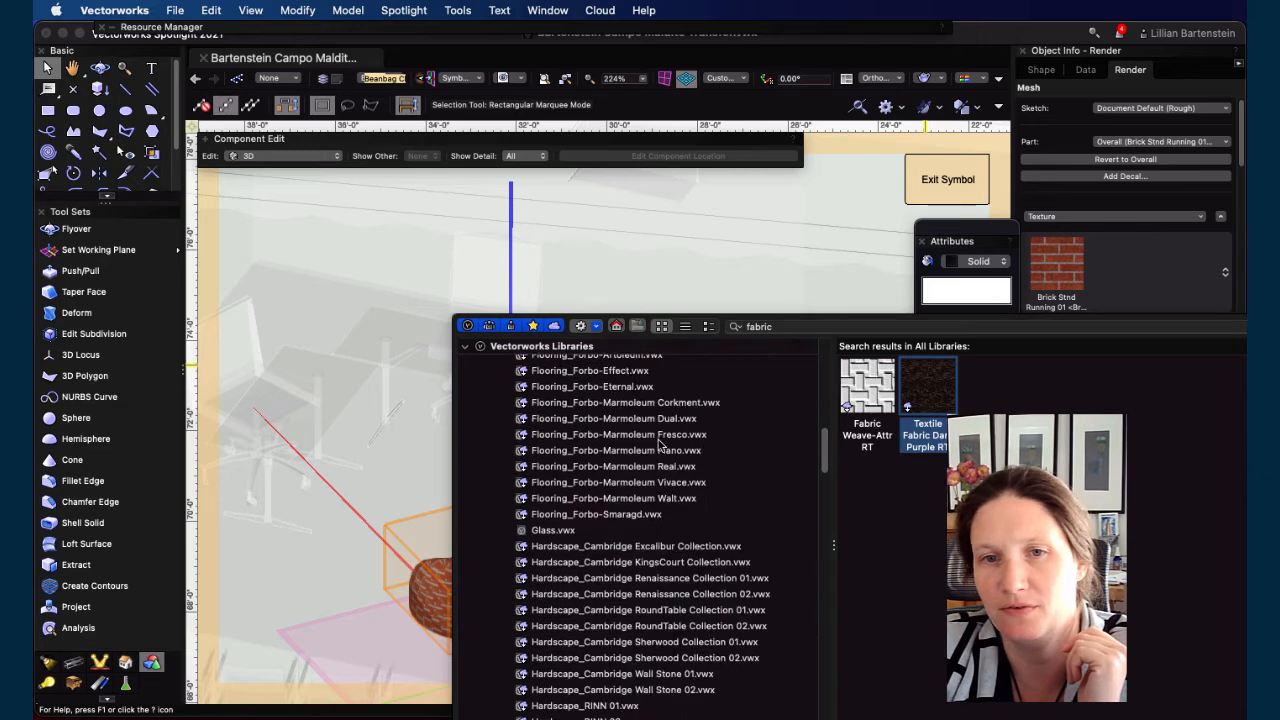
click(583, 364)
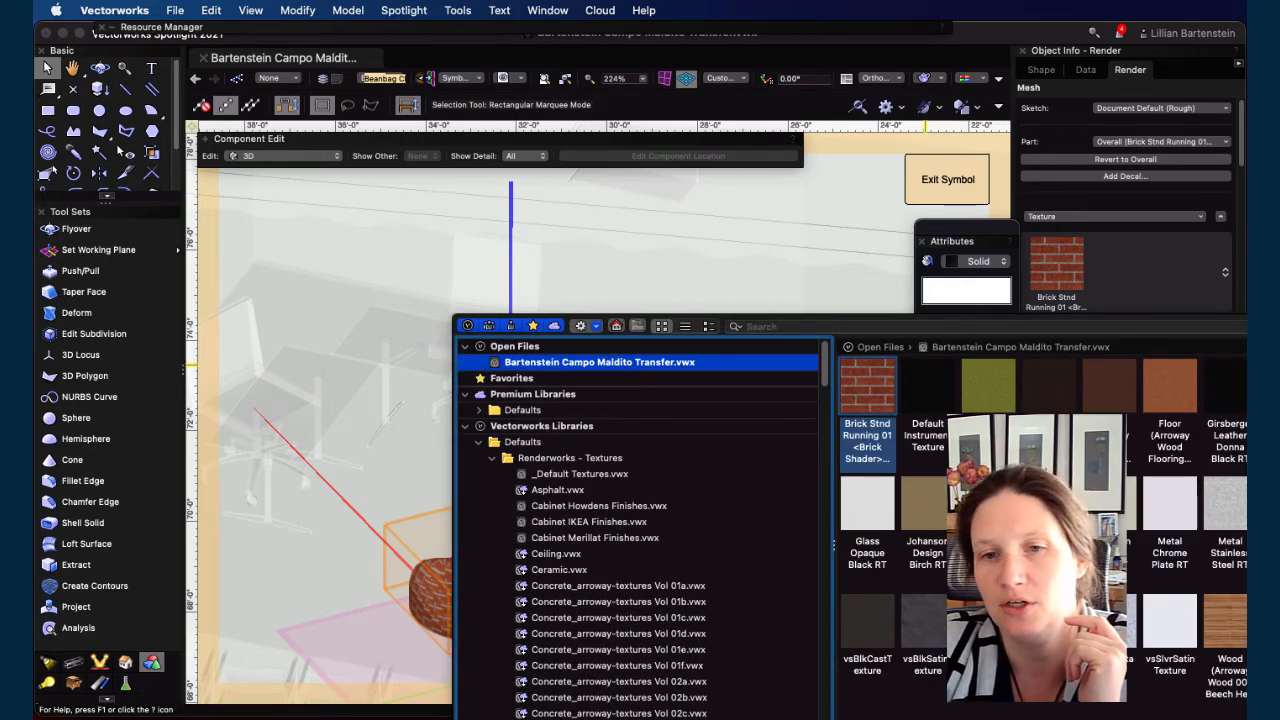
click(868, 628)
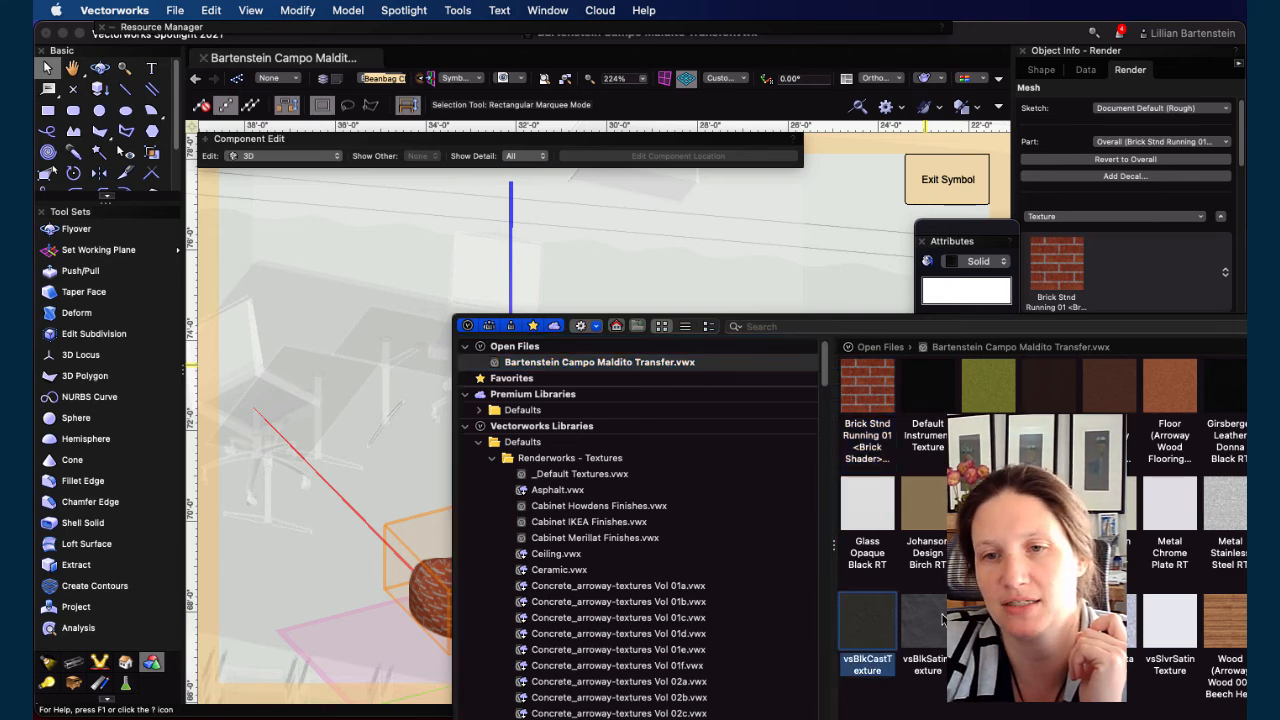
double_click(868, 630)
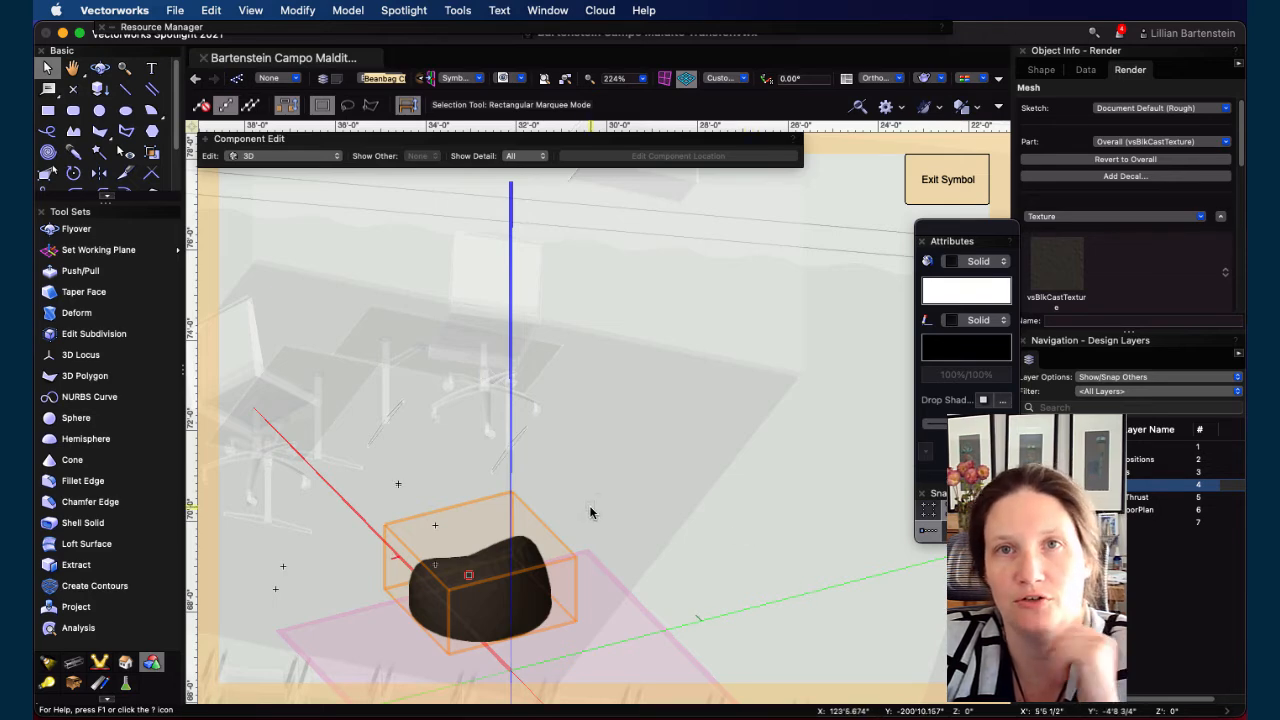
click(947, 179)
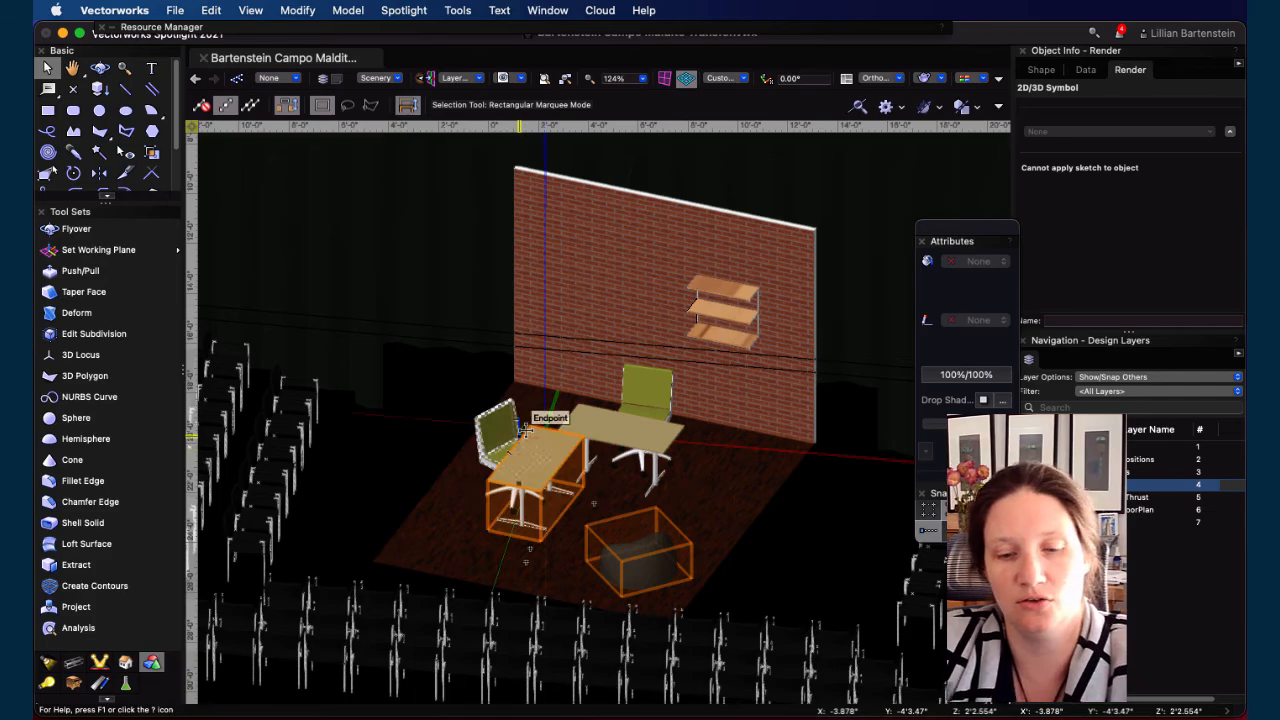
key(shift+c)
drag(466, 470, 528, 455)
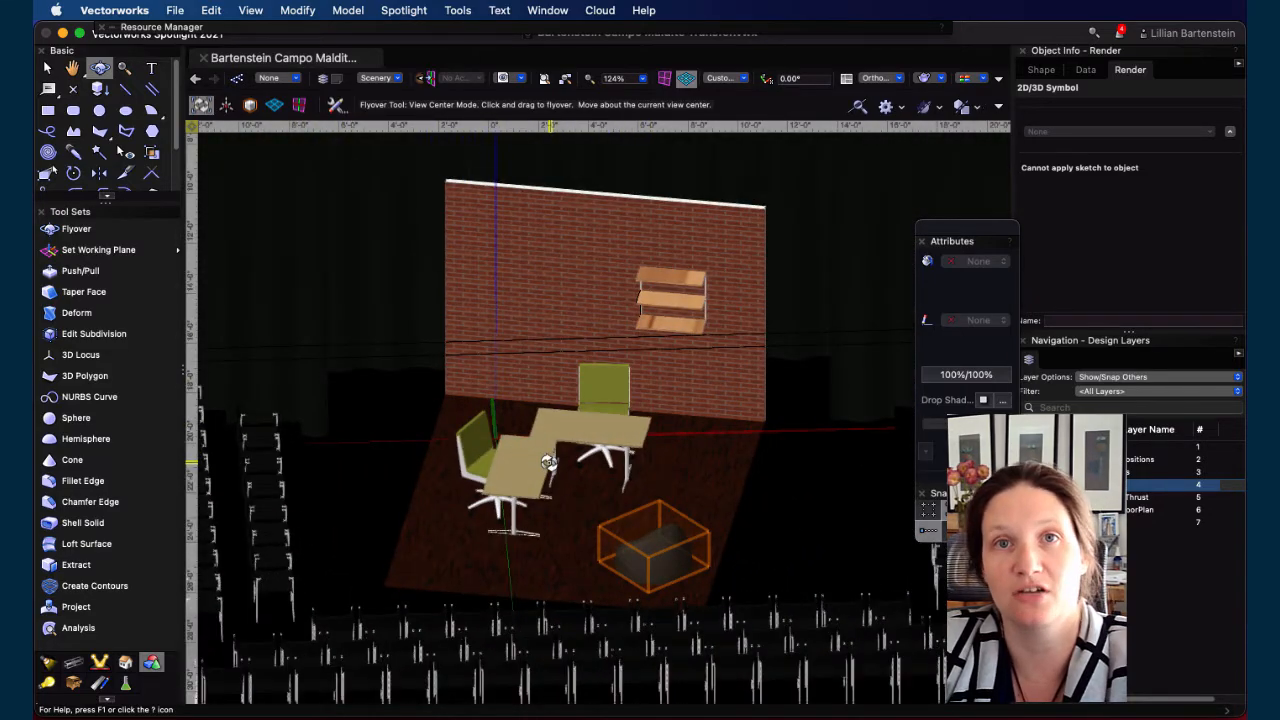